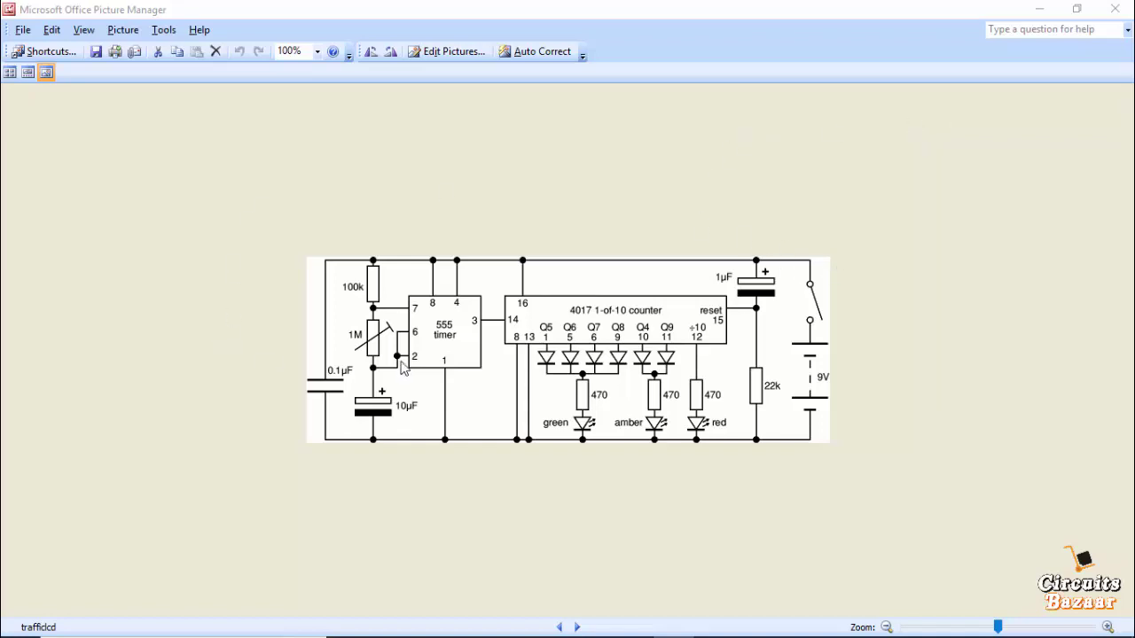
- Minimize the circuit picture, browser and Word document windows to reach the desktop
left_click(1041, 8)
left_click(1039, 9)
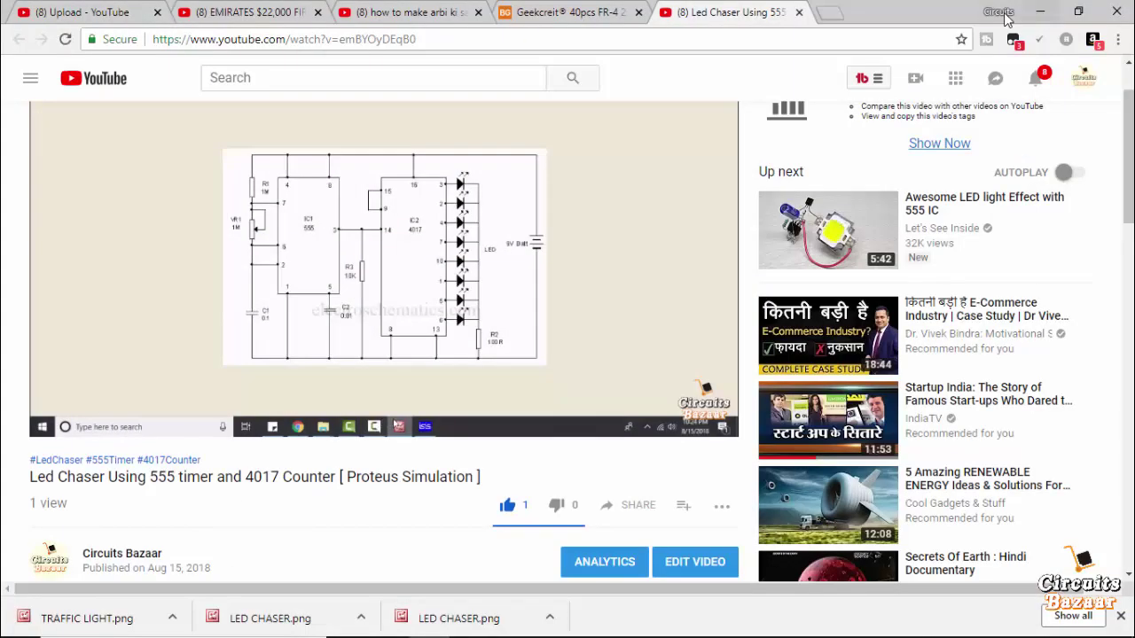
left_click(1038, 12)
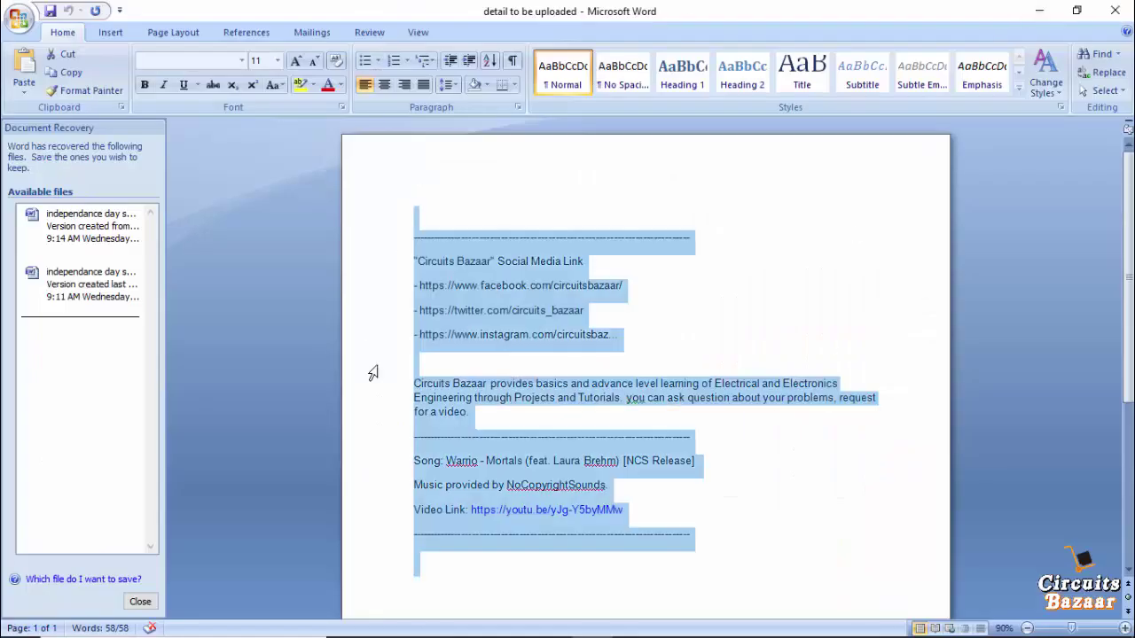
left_click(1039, 13)
left_click(1039, 13)
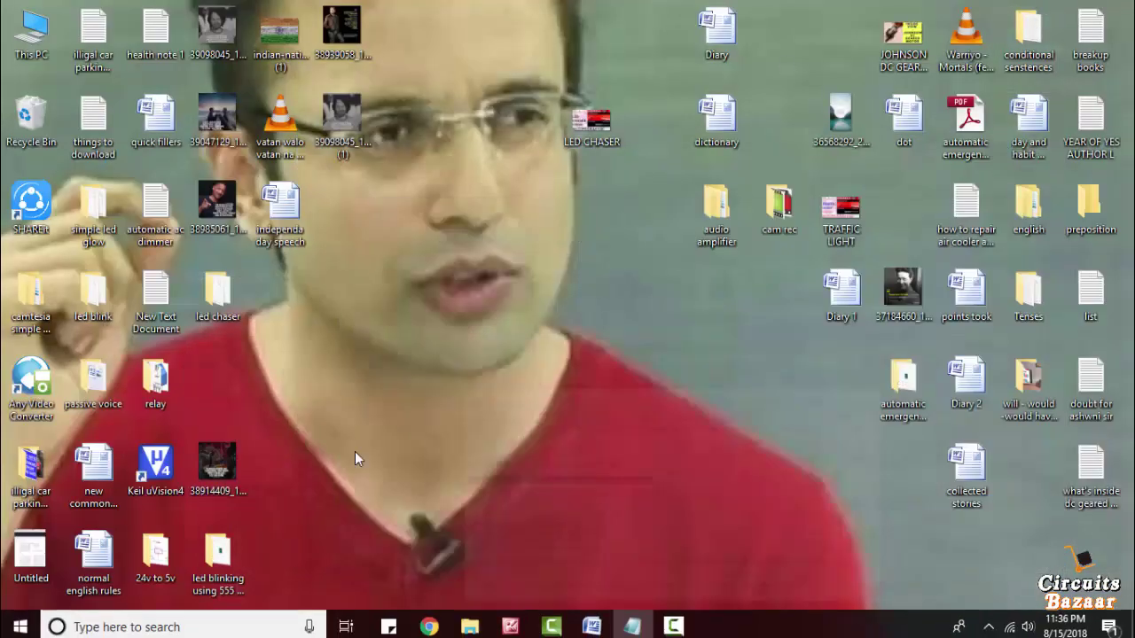
left_click(1039, 147)
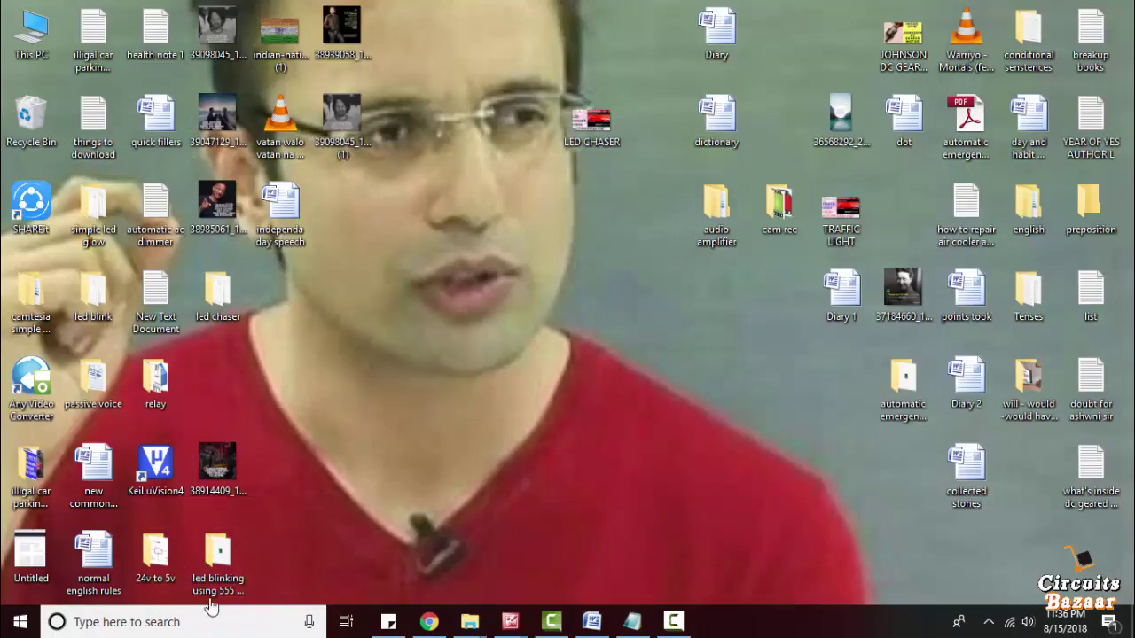
- Open the led blinking design from the led blinking using 555 timer folder, dismissing the OpenGL notice, and inspect its sheet
double_click(226, 559)
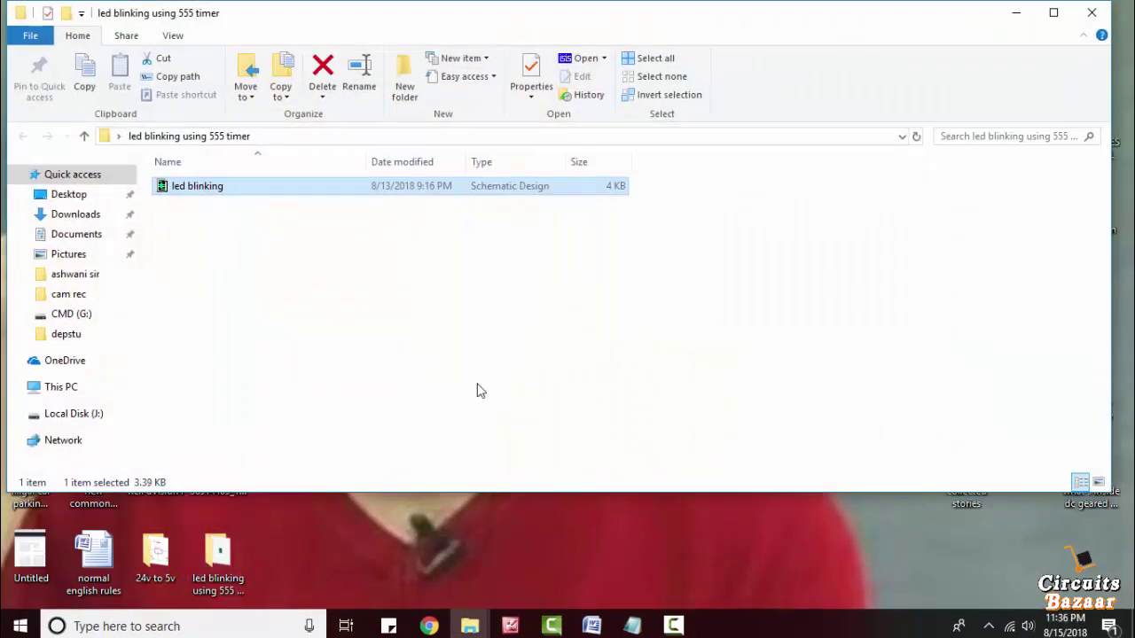
double_click(229, 191)
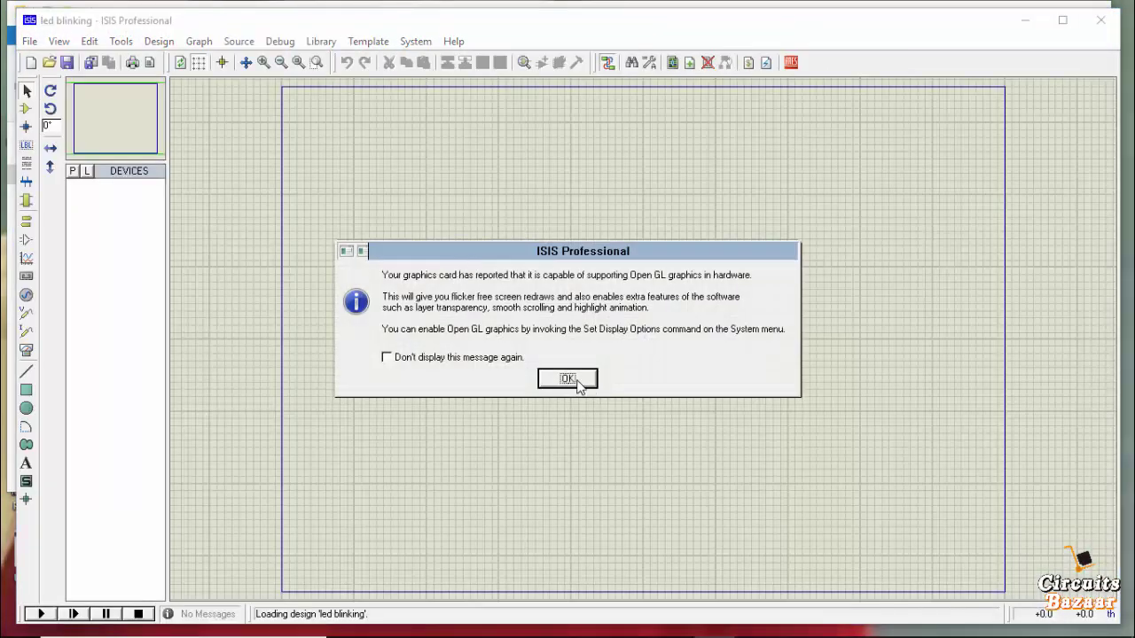
left_click(568, 379)
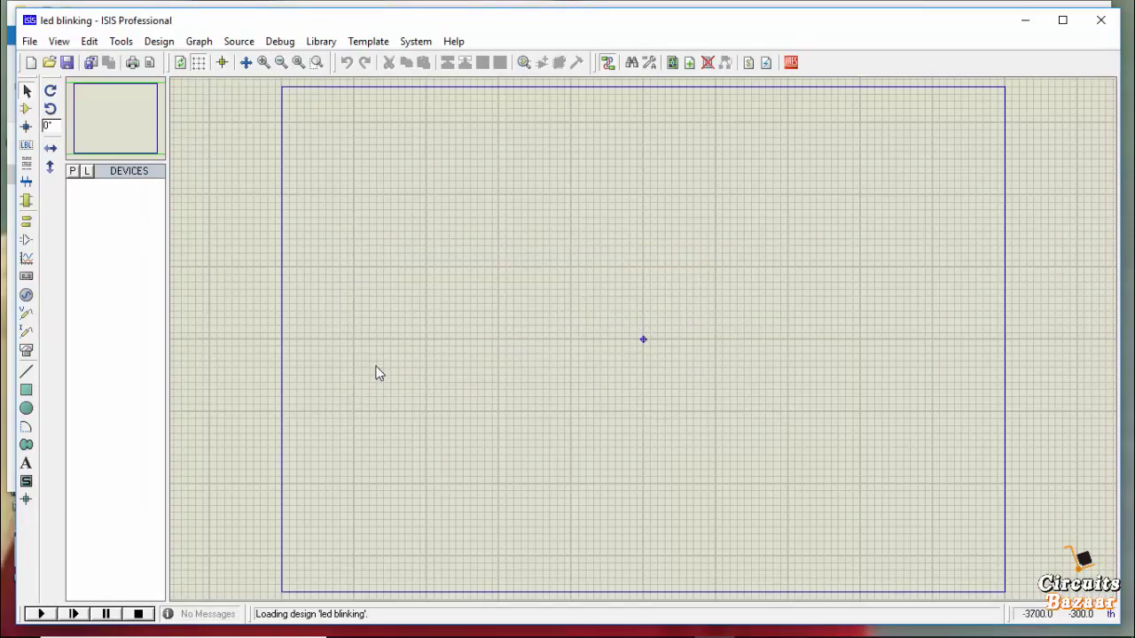
key("F7")
key("F7")
key("F7")
scroll(642, 339, "up", 3)
scroll(633, 336, "down", 2)
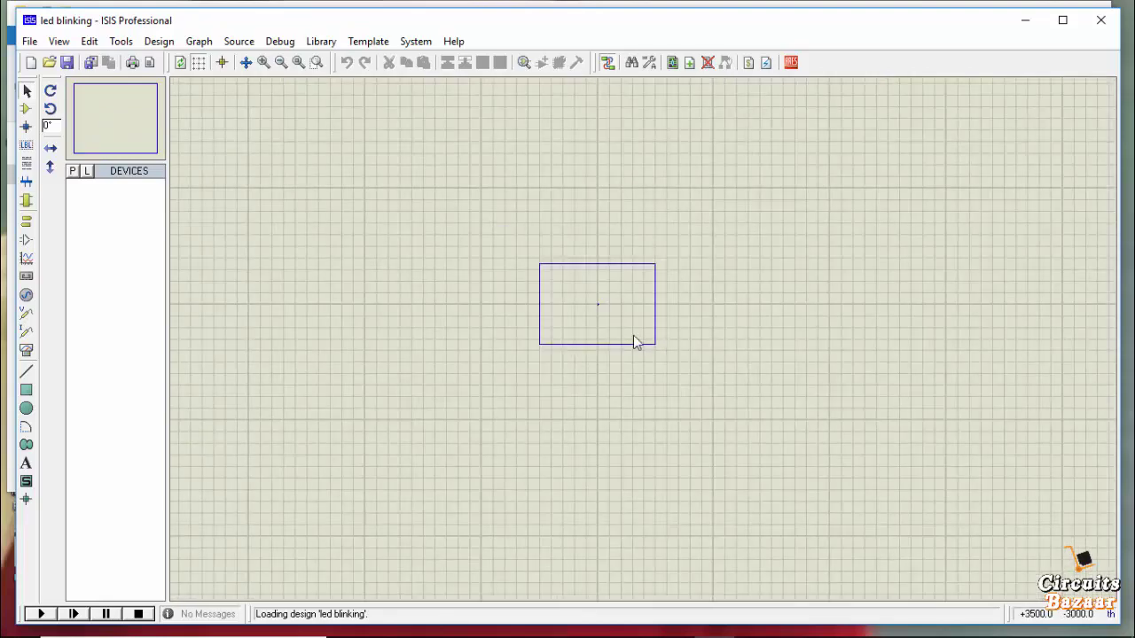
- Minimize the led blinking schematic and close its folder window to return to a refreshed desktop
mouse_move(558, 626)
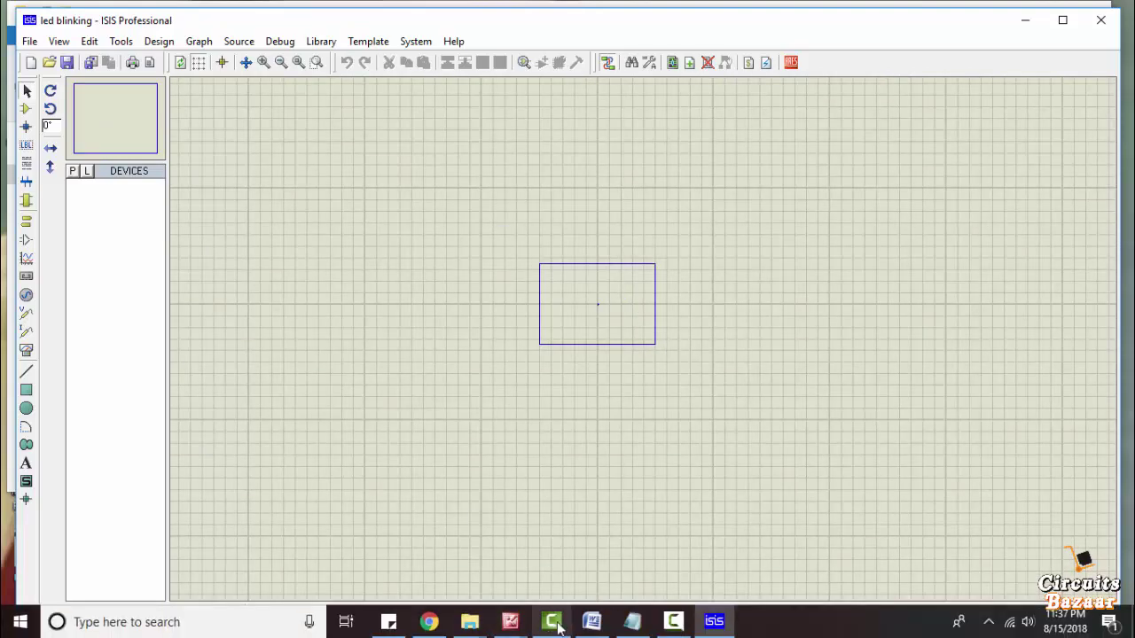
left_click(715, 623)
left_click(364, 289)
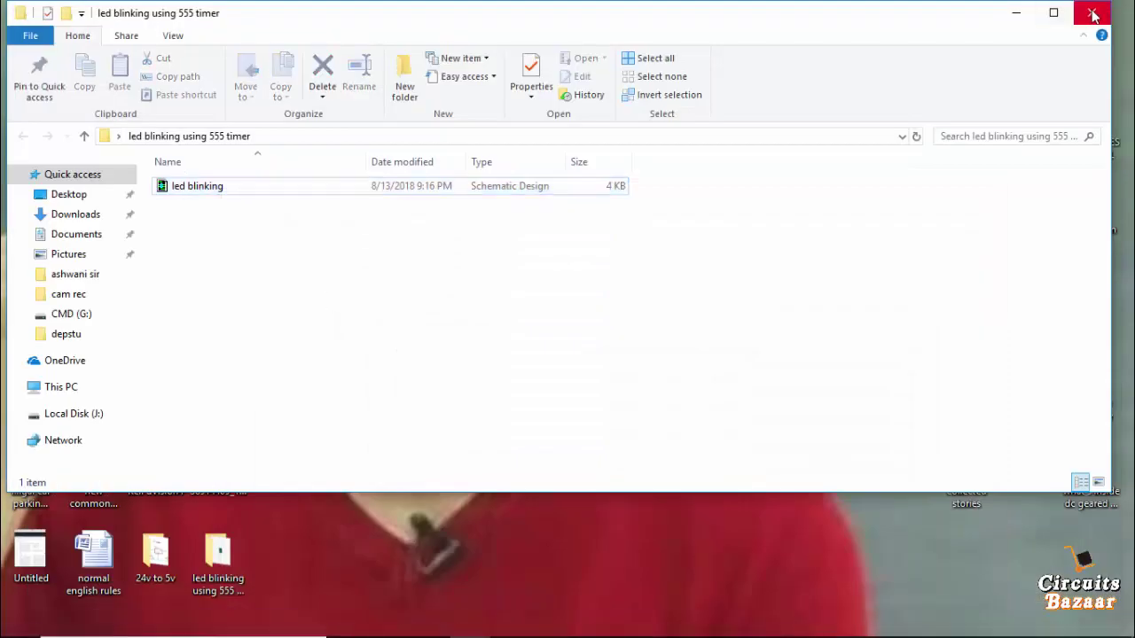
left_click(1088, 12)
right_click(395, 427)
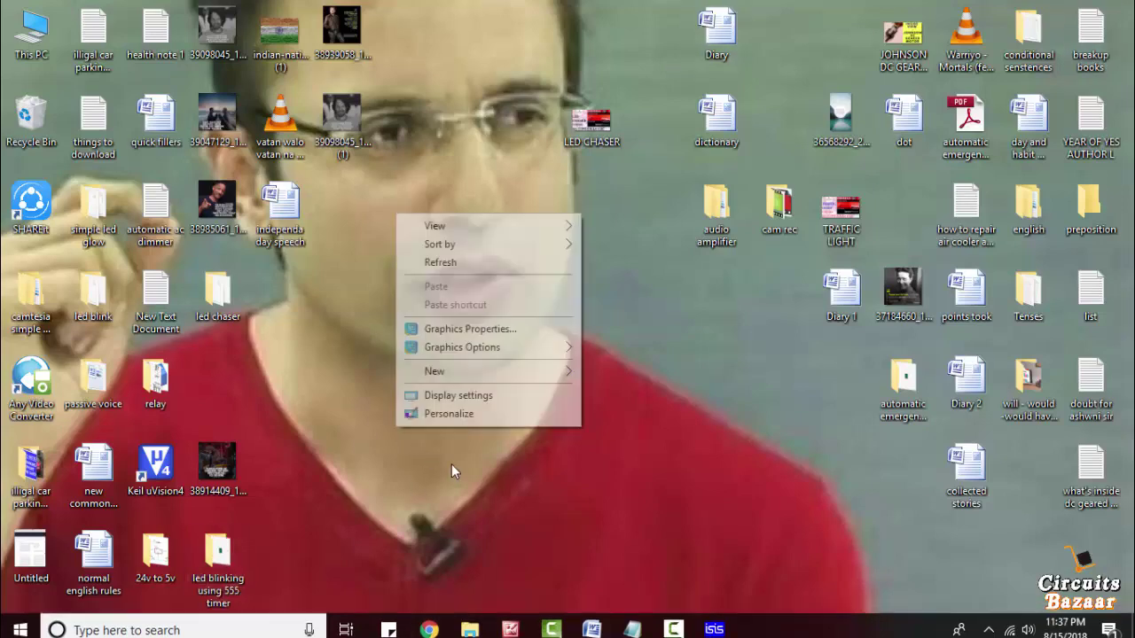
left_click(439, 264)
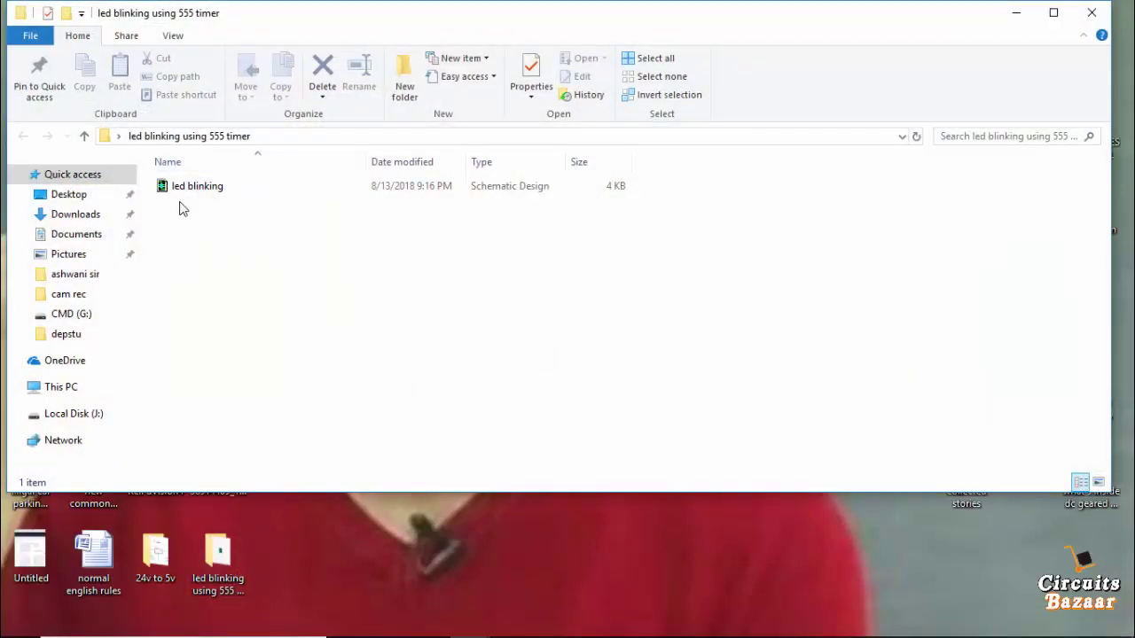
left_click(200, 193)
double_click(202, 193)
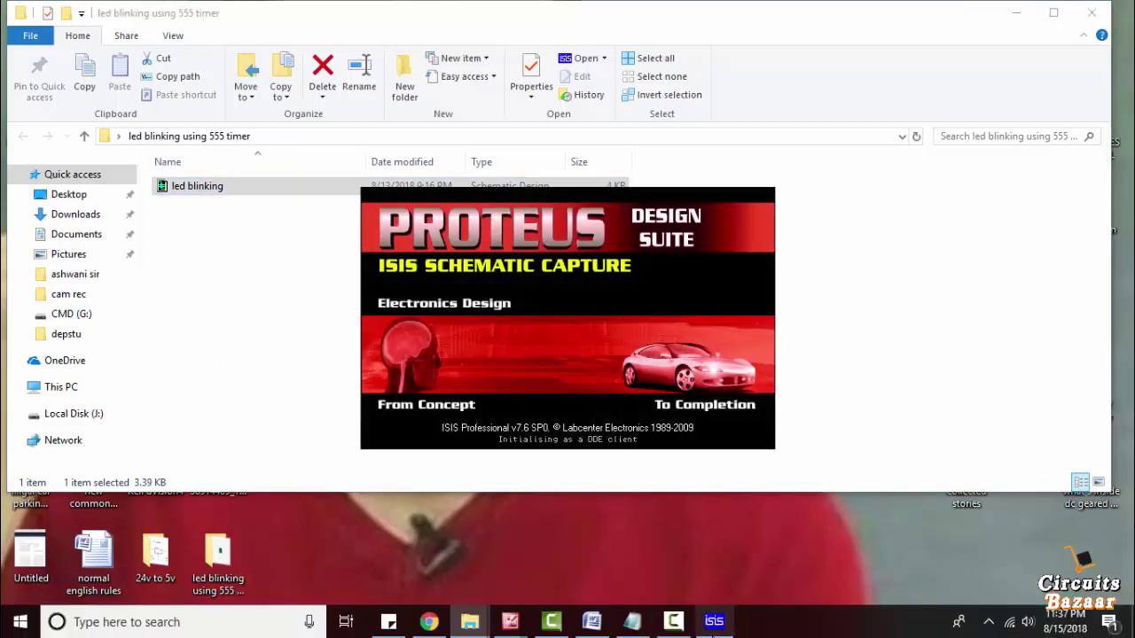
mouse_move(715, 625)
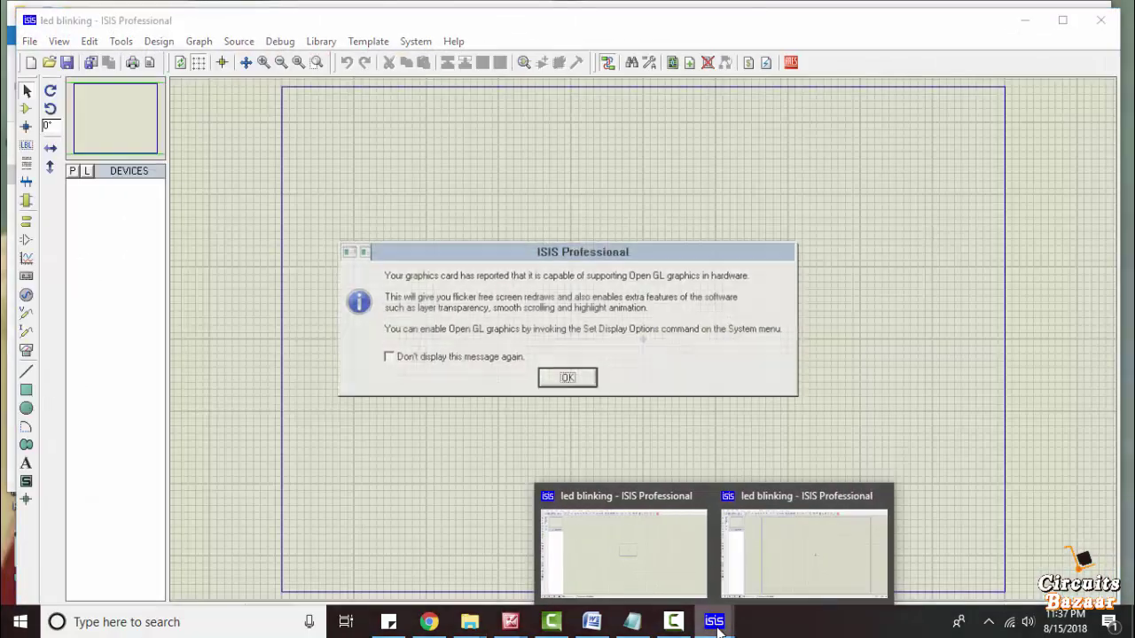
left_click(551, 379)
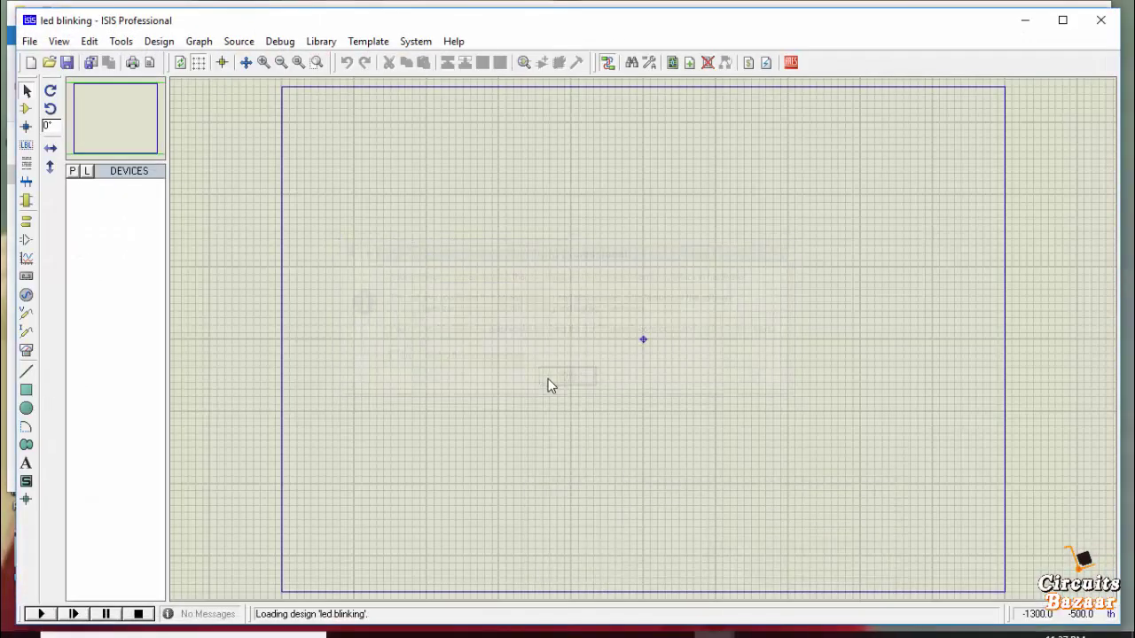
scroll(491, 375, "down", 3)
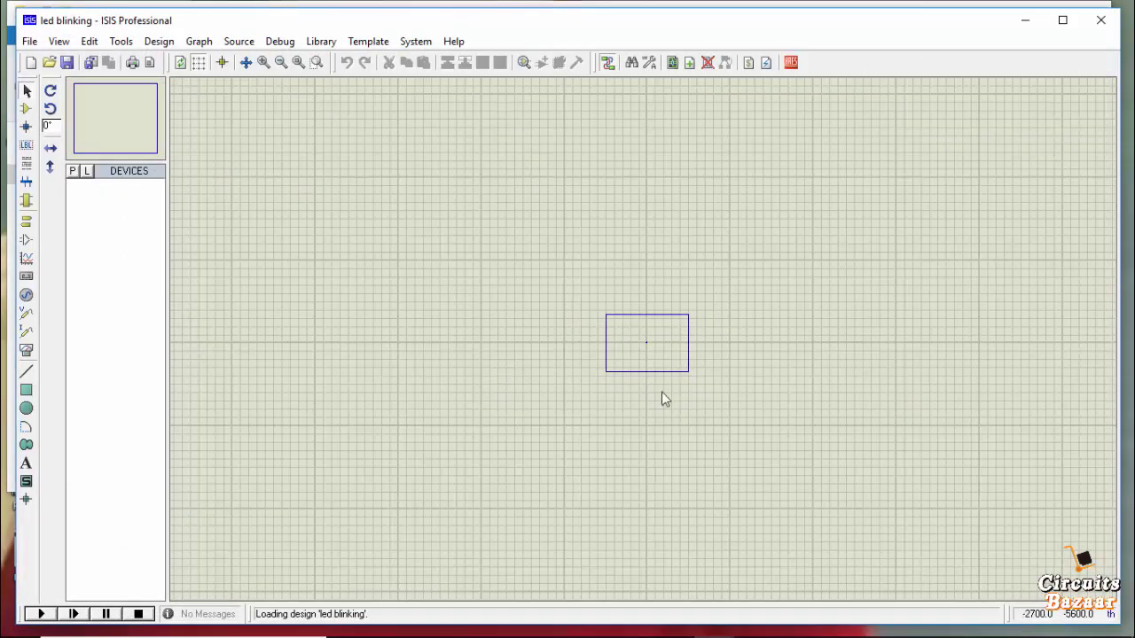
scroll(645, 347, "up", 5)
scroll(644, 347, "down", 3)
scroll(629, 373, "up", 2)
scroll(537, 307, "down", 2)
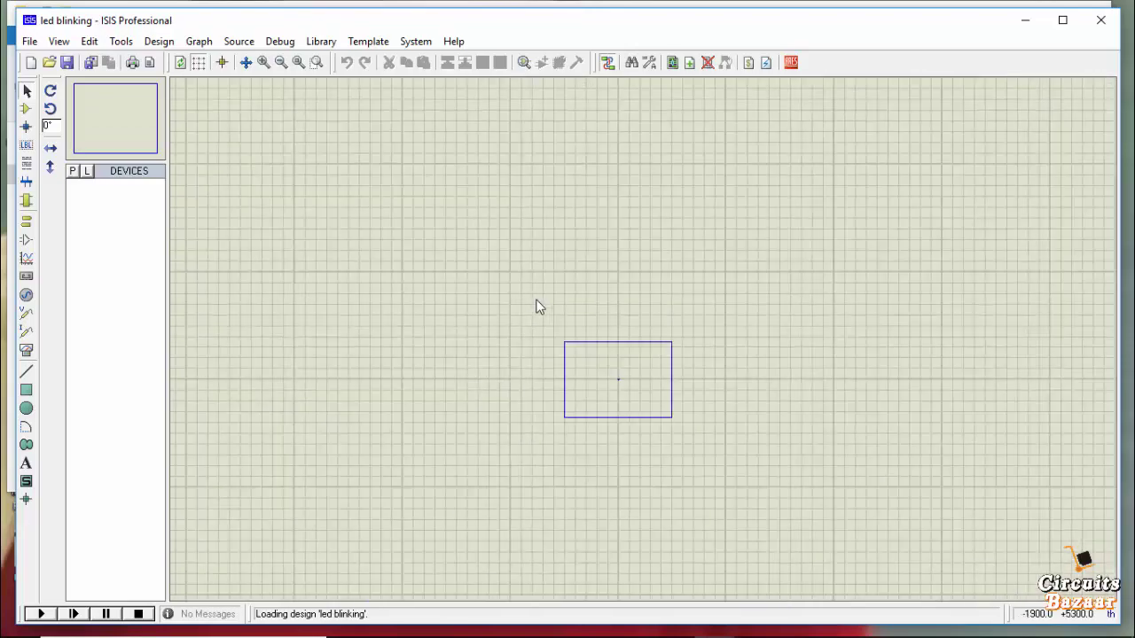
left_click(1100, 20)
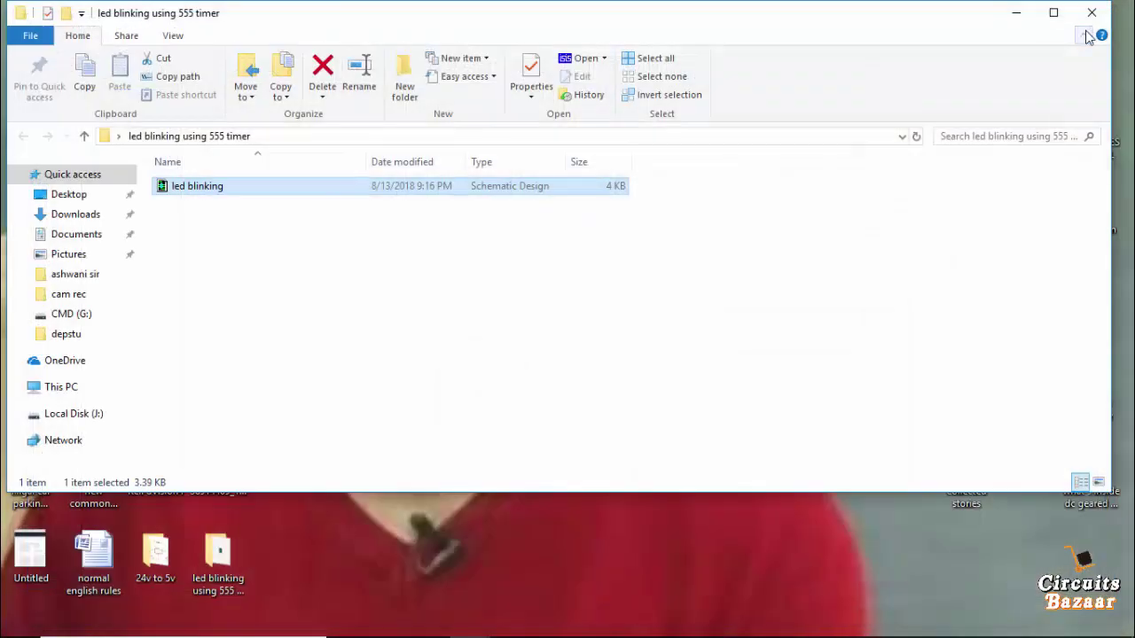
left_click(1020, 19)
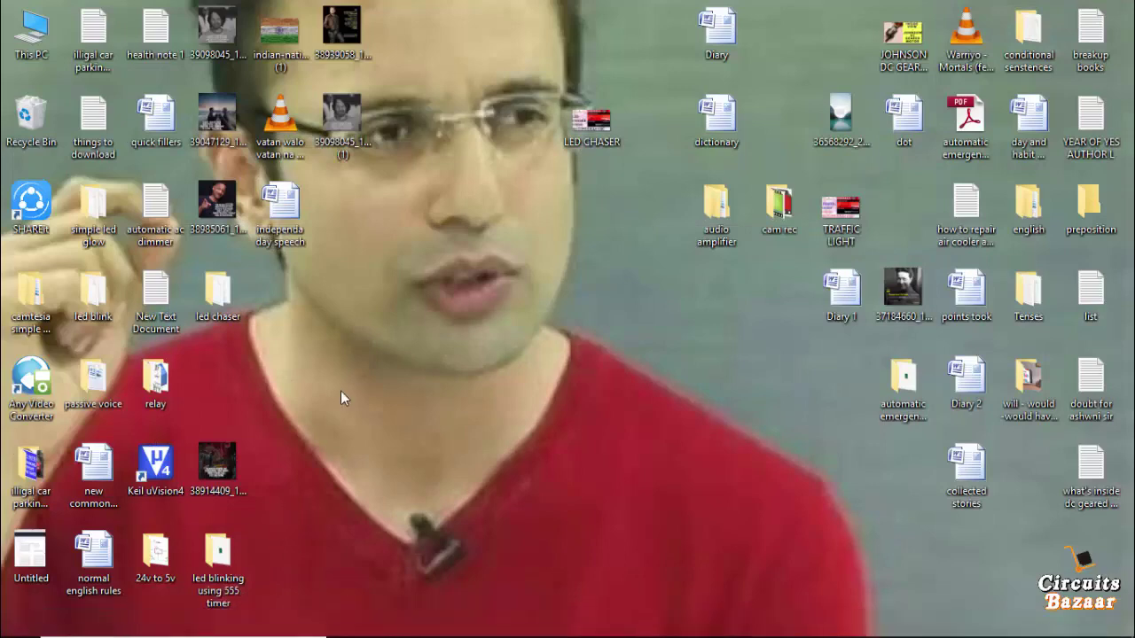
- Open the schematic design in the led chaser folder and dismiss the OpenGL graphics notice
double_click(232, 285)
double_click(188, 206)
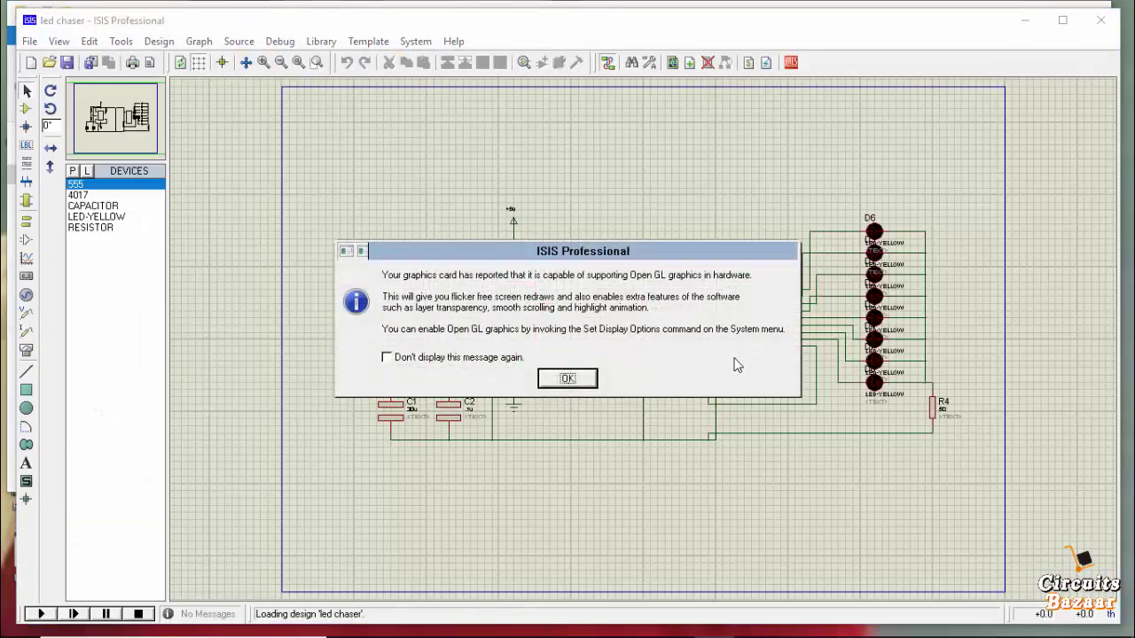
left_click(562, 381)
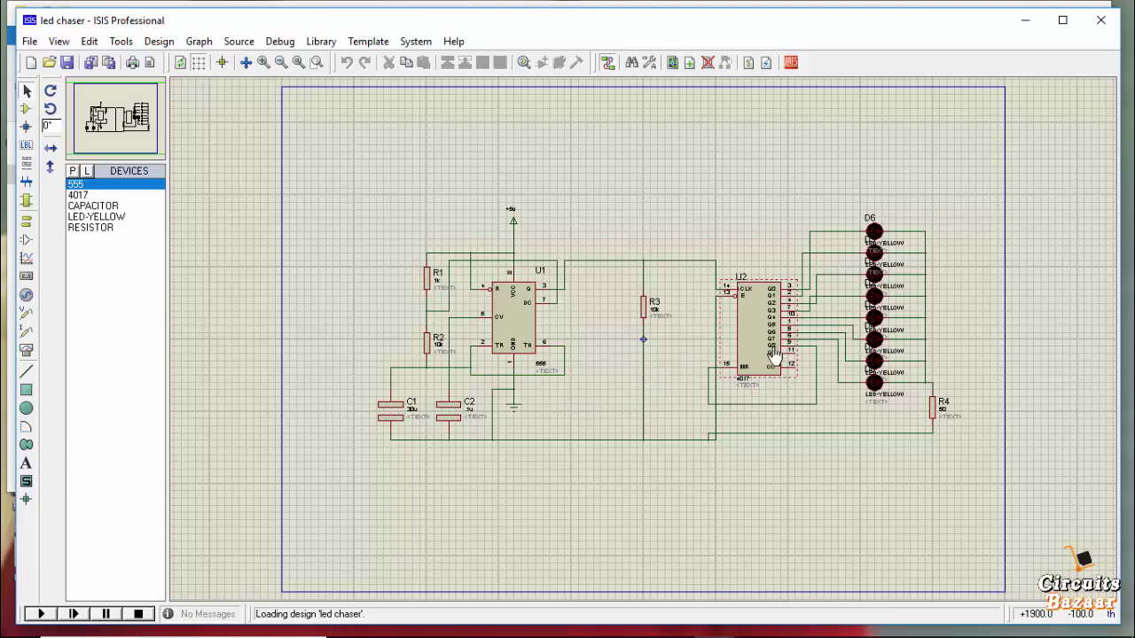
- Delete the column of yellow LEDs connected to the 4017 outputs, along with their output wires, as one block
scroll(701, 351, "up", 1)
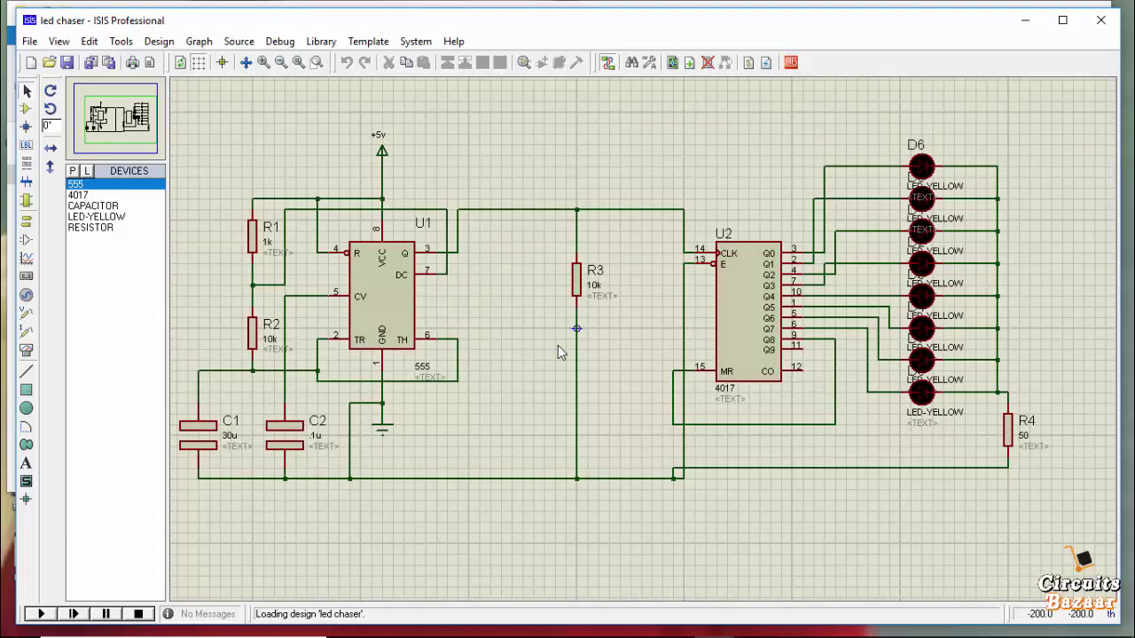
scroll(558, 345, "down", 1)
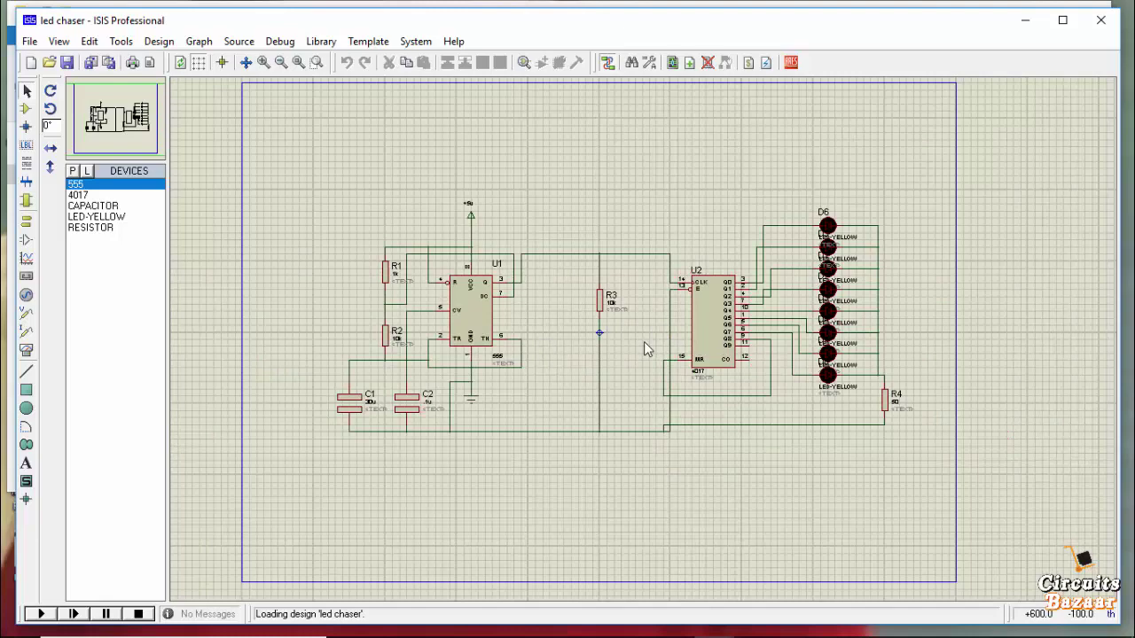
scroll(628, 350, "up", 1)
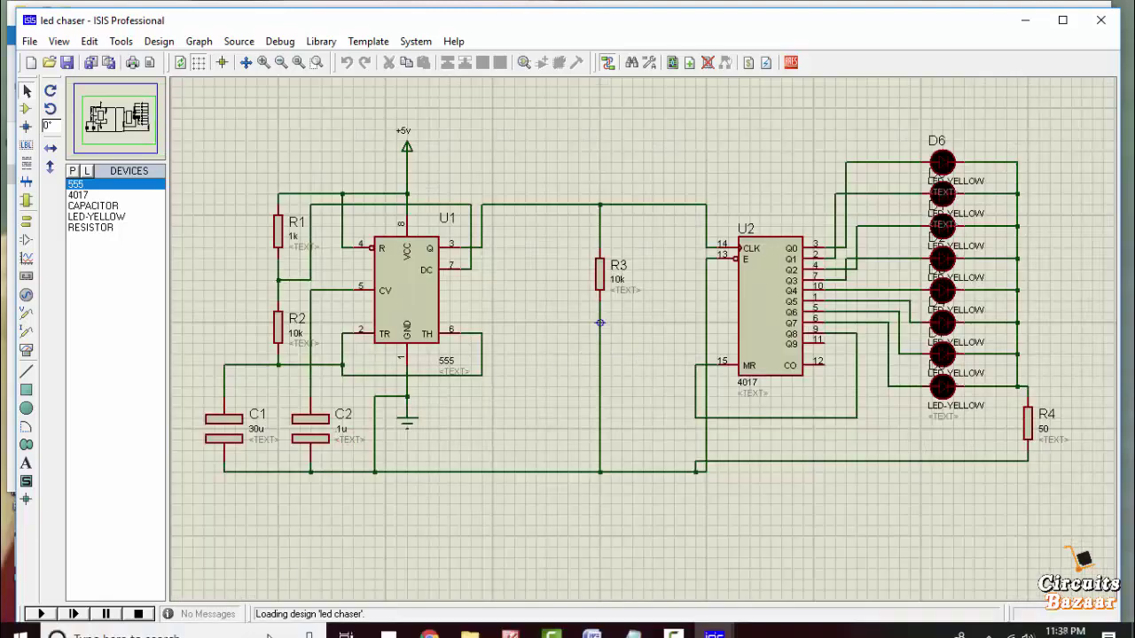
mouse_move(714, 621)
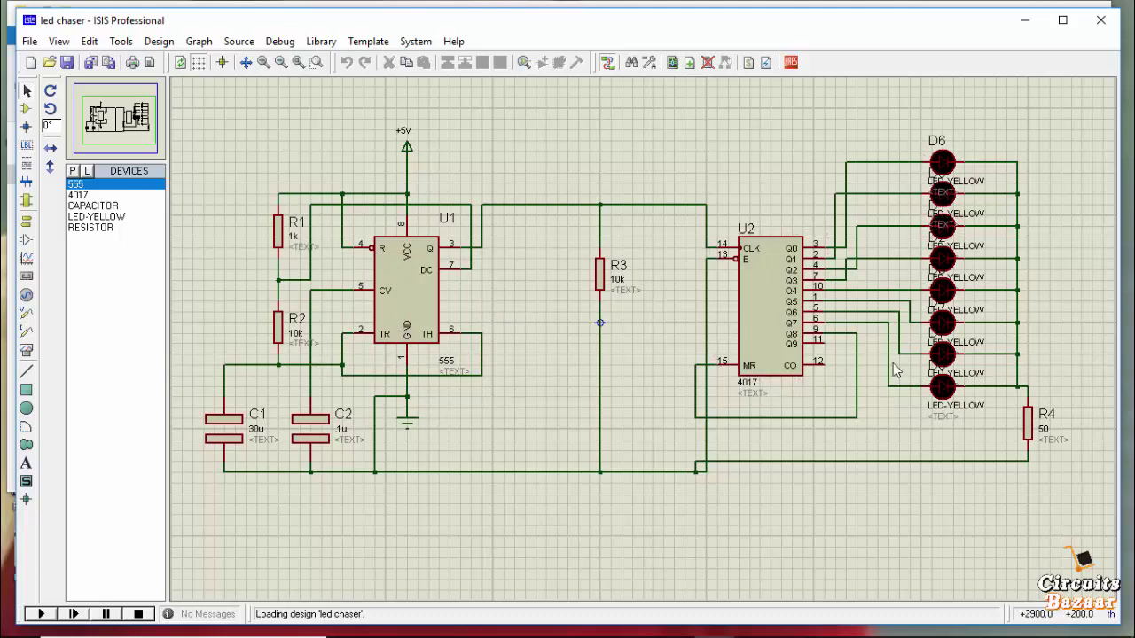
scroll(638, 293, "down", 1)
scroll(865, 337, "up", 1)
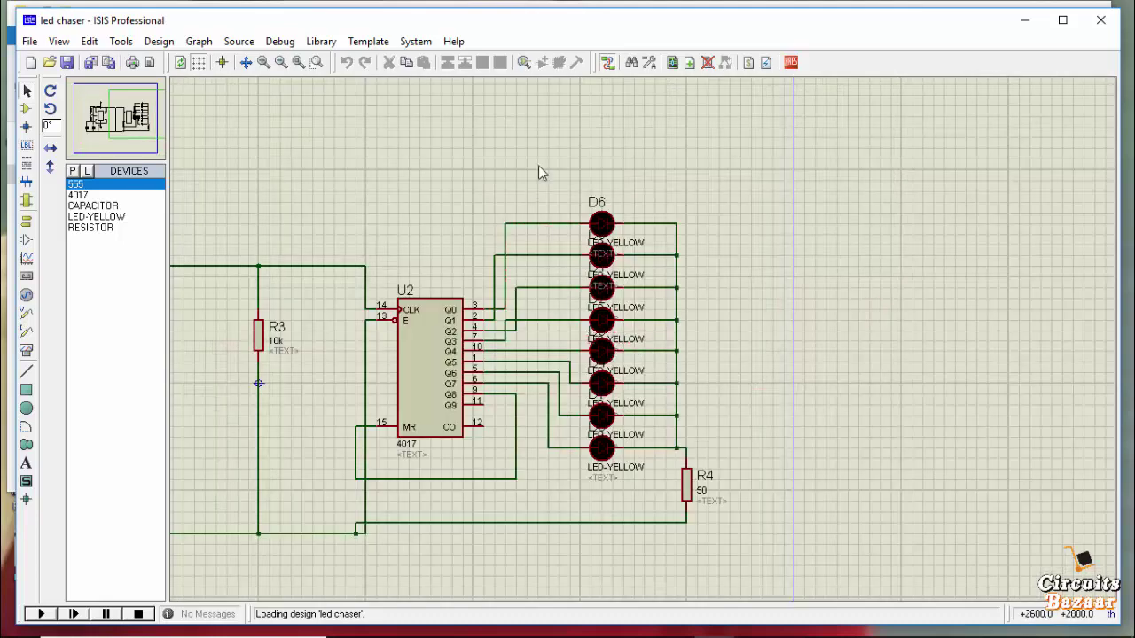
left_click_drag(538, 160, 655, 490)
right_click(621, 371)
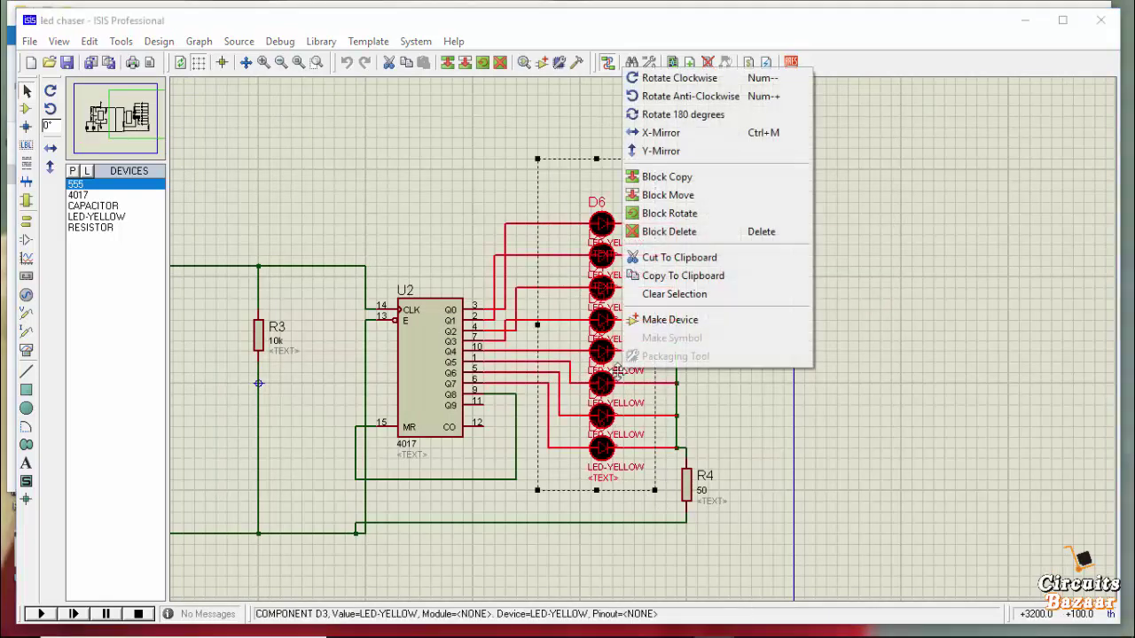
left_click(688, 234)
- Close the LED chaser reference picture and bring up the trafficlcd circuit picture in Picture Manager
scroll(735, 180, "down", 3)
scroll(545, 372, "up", 2)
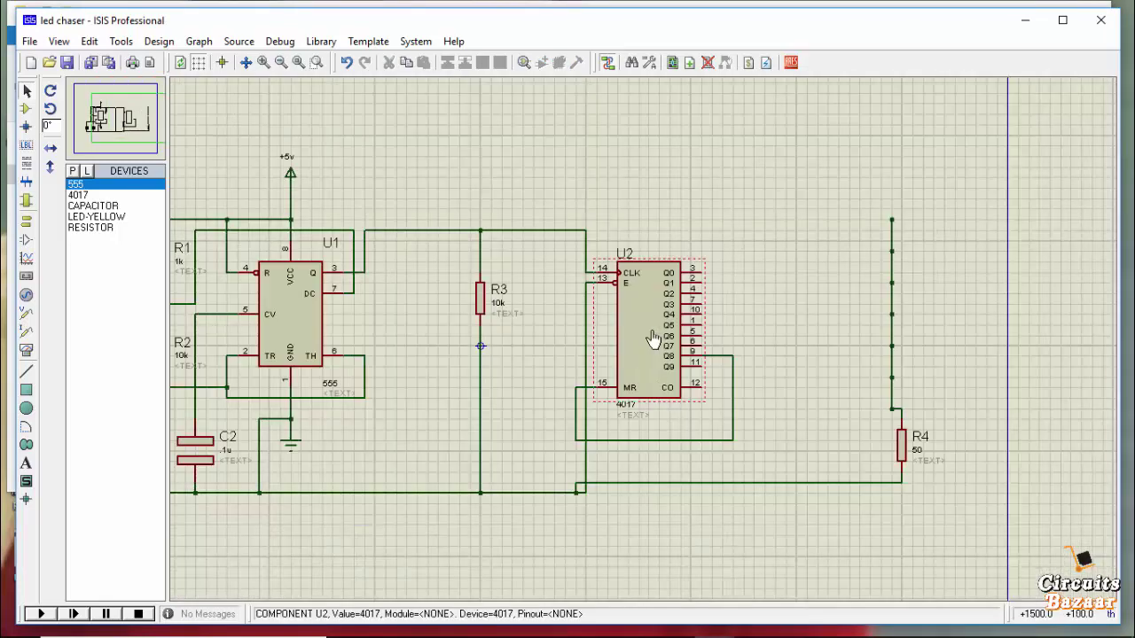
mouse_move(381, 593)
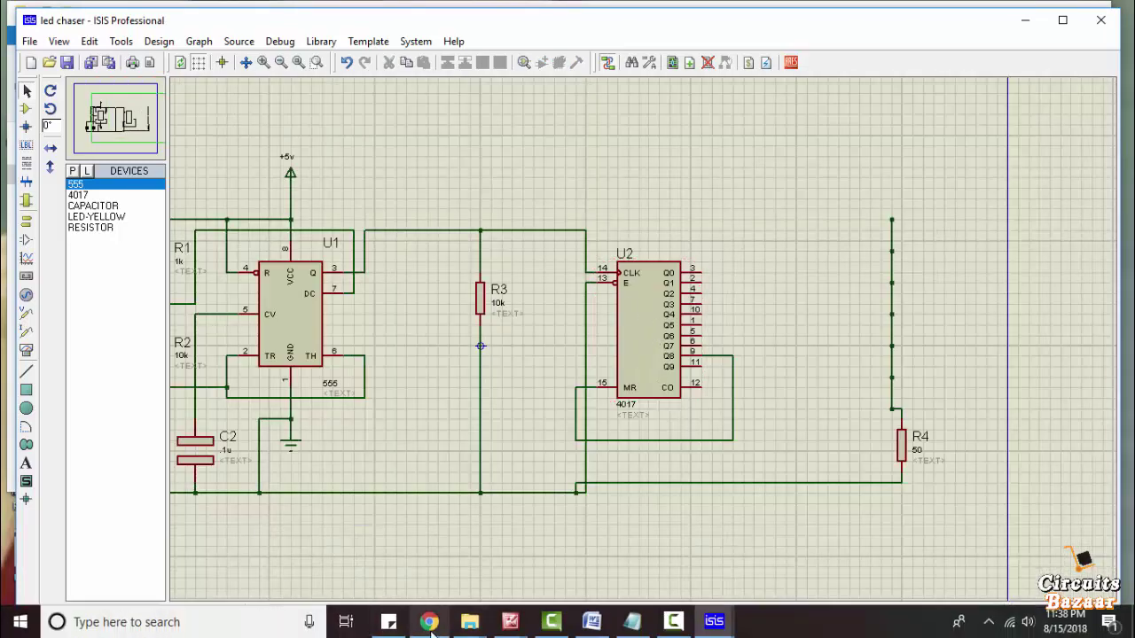
mouse_move(593, 621)
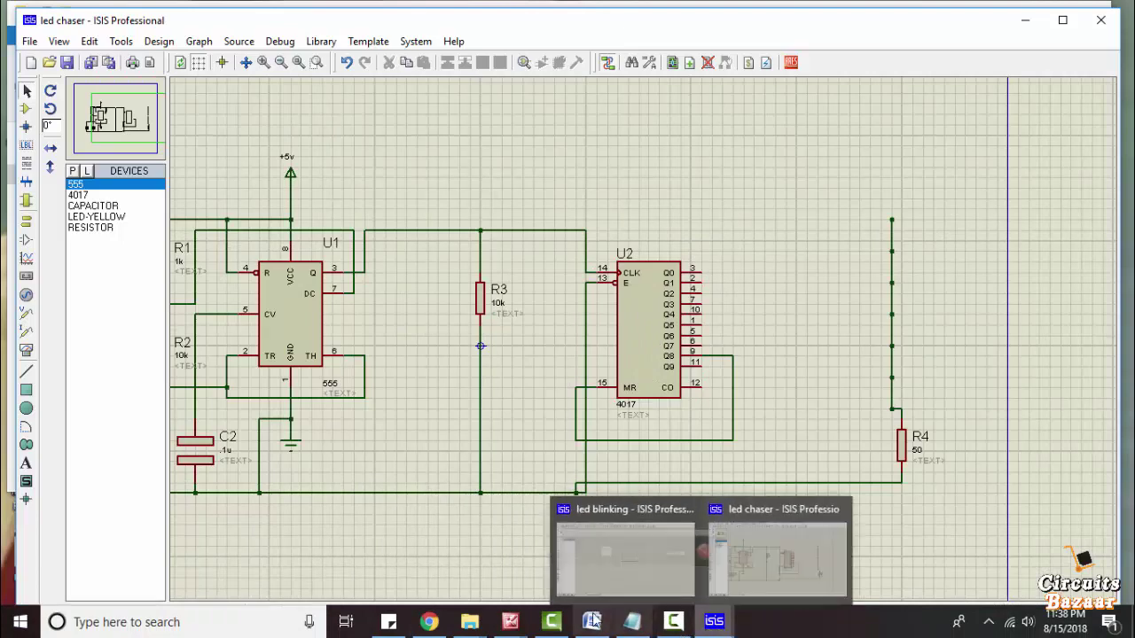
mouse_move(511, 620)
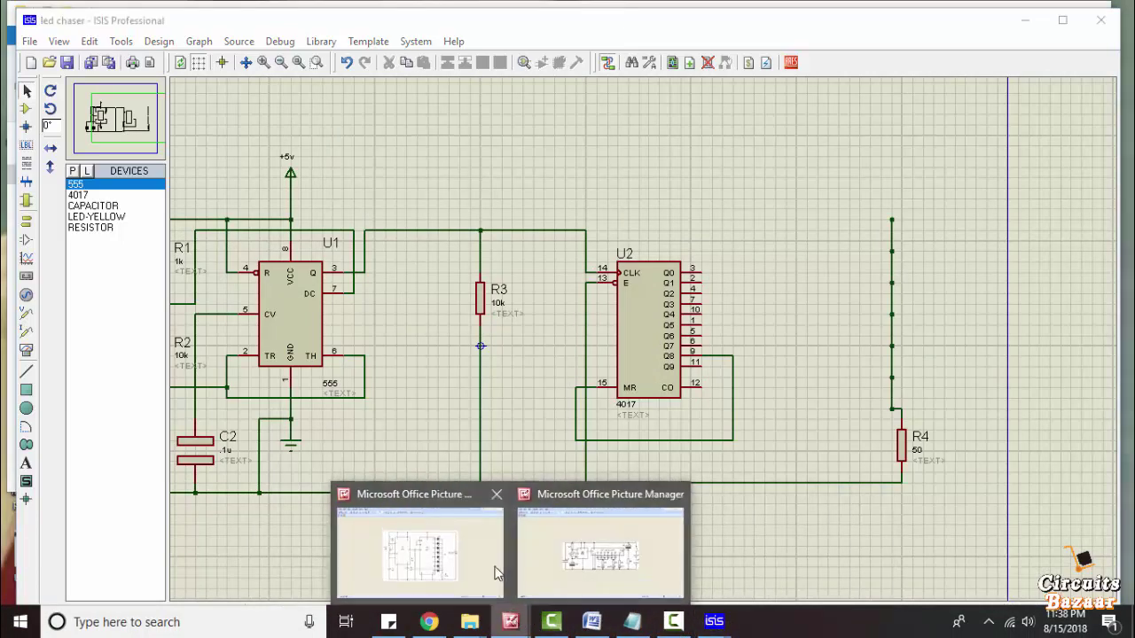
mouse_move(501, 504)
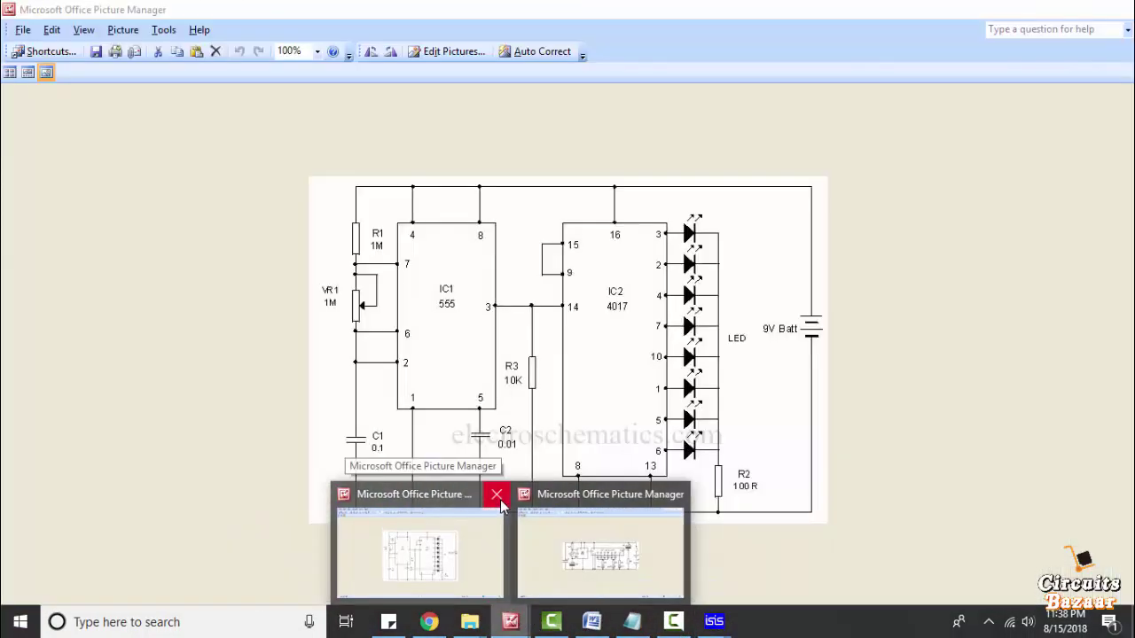
left_click(501, 502)
left_click(528, 545)
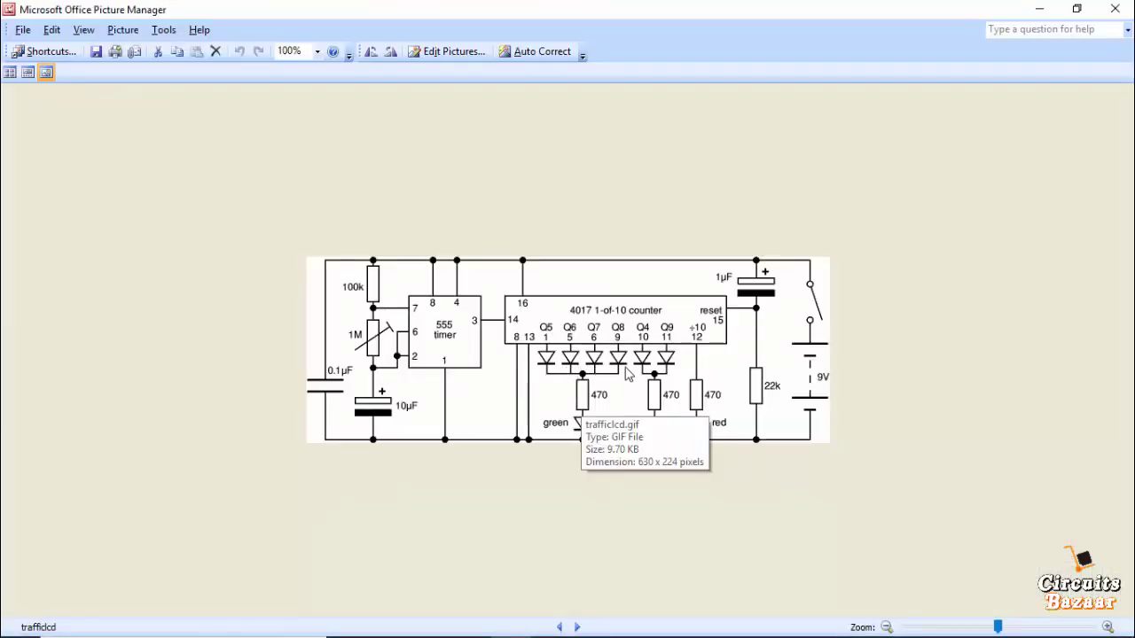
- Switch to the led blinking schematic in ISIS and close it
mouse_move(532, 637)
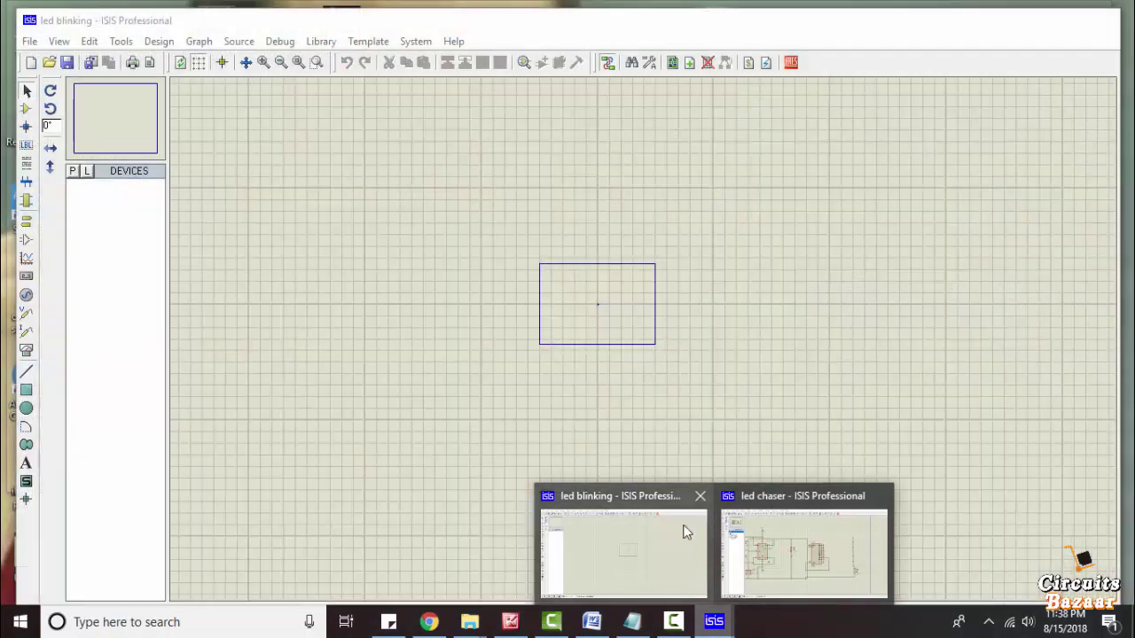
left_click(679, 513)
left_click(1087, 4)
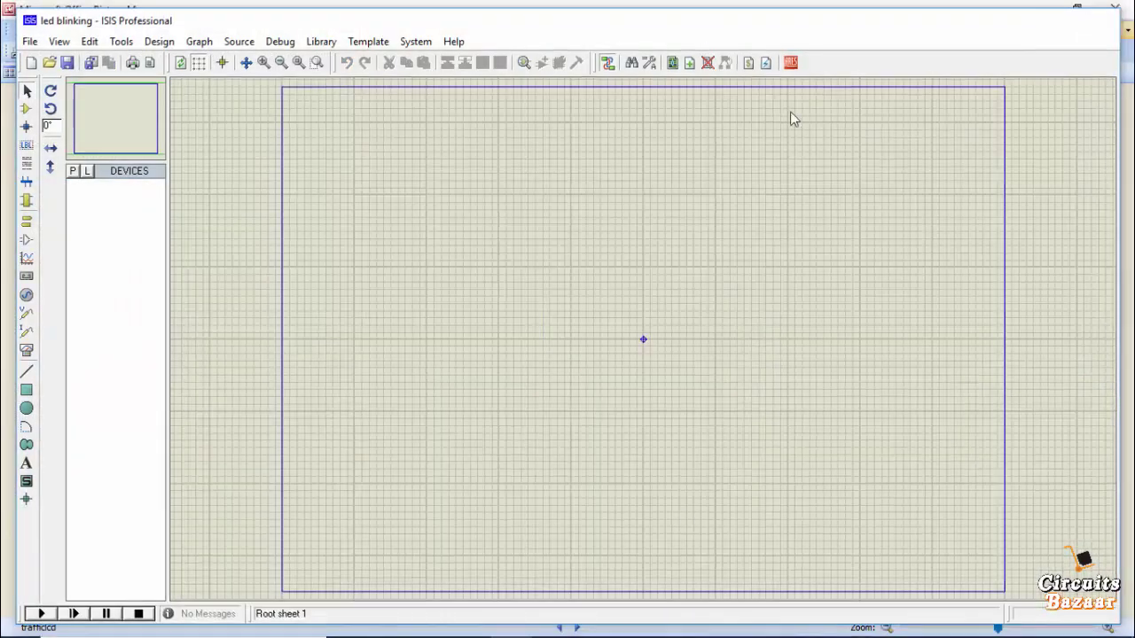
- Switch back to the led chaser schematic and add the generic DIODE from the DEVICE library to the device list
key("alt+Tab")
key("alt+Tab")
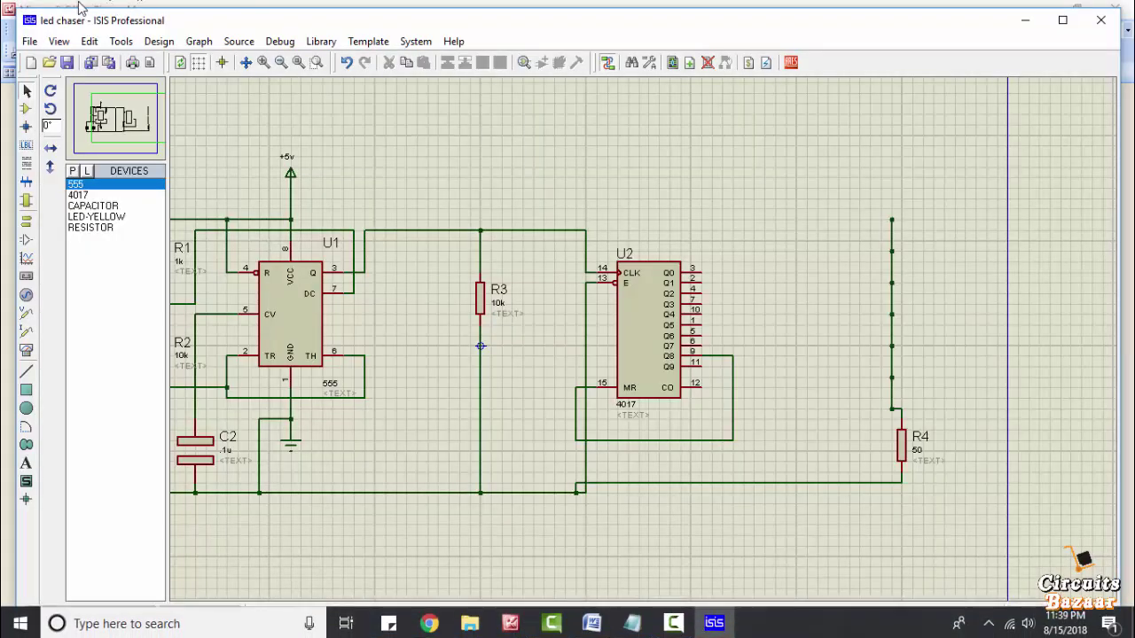
left_click(26, 108)
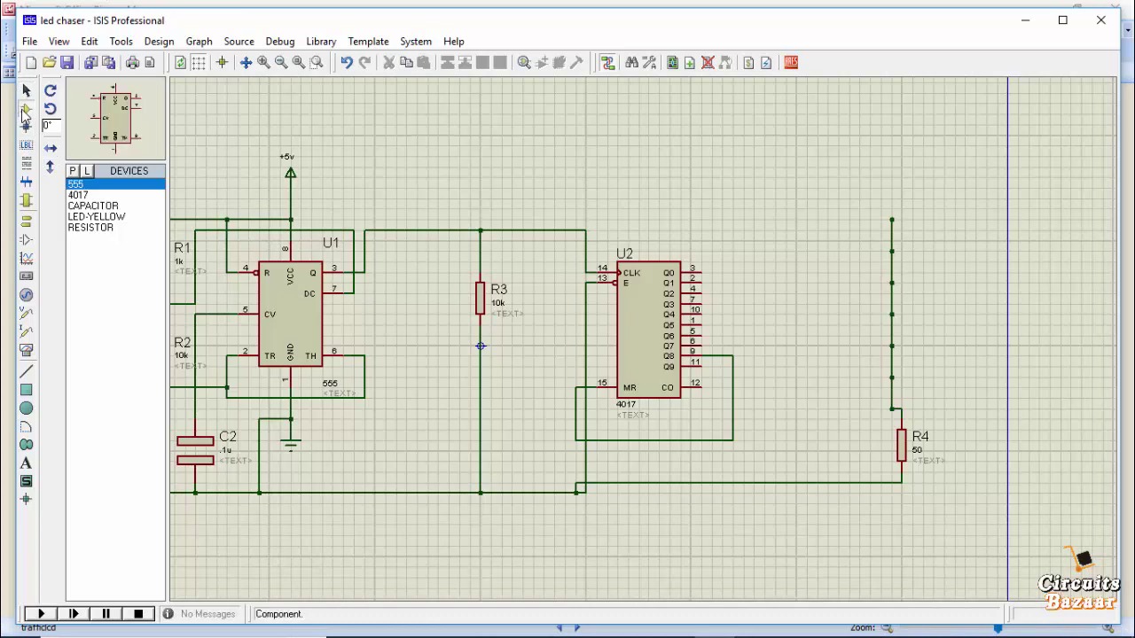
left_click(74, 173)
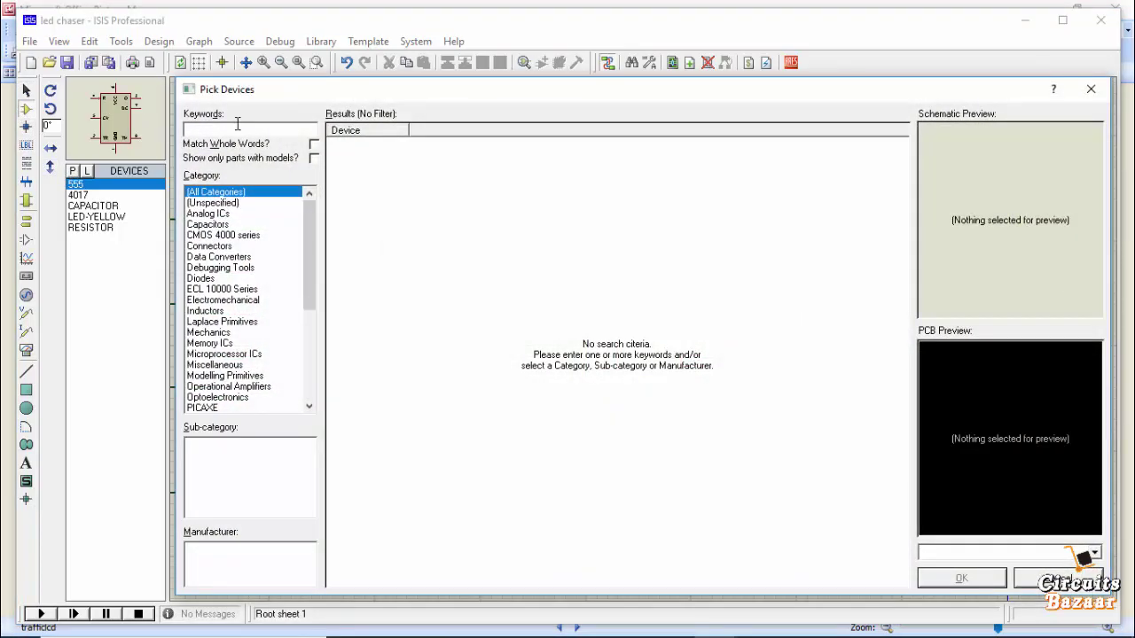
type("diode")
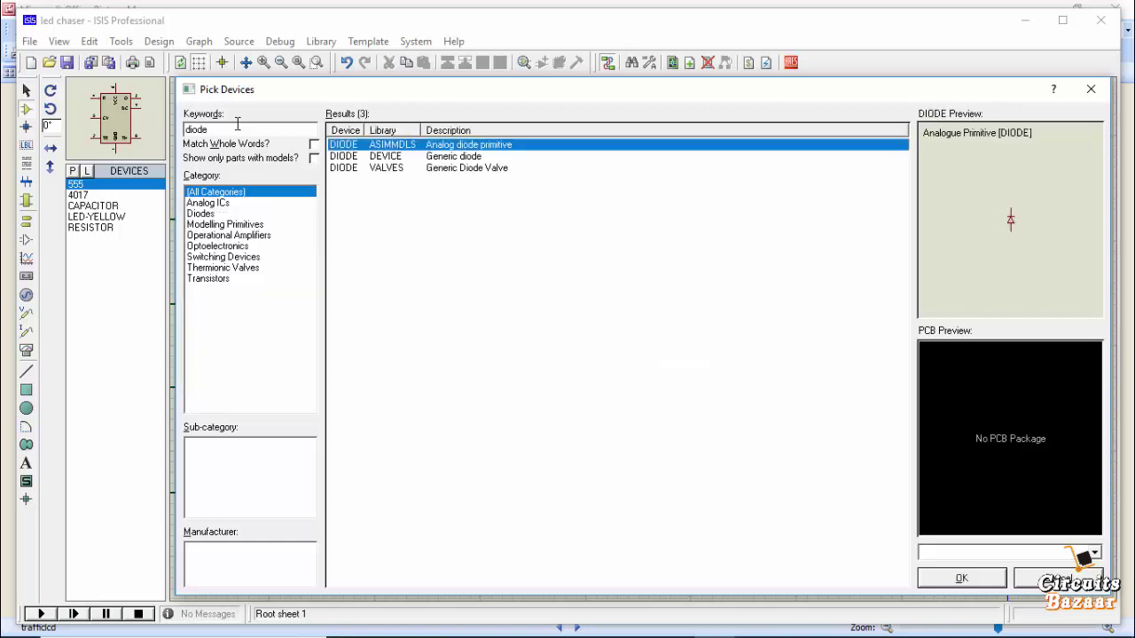
left_click(480, 169)
left_click(472, 158)
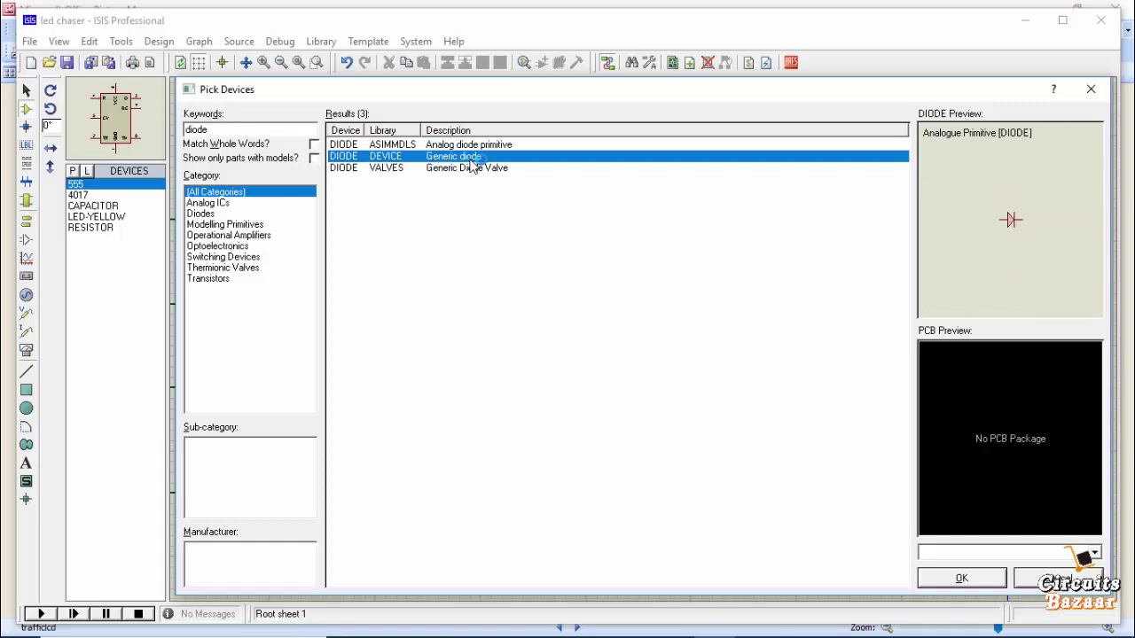
left_click(960, 579)
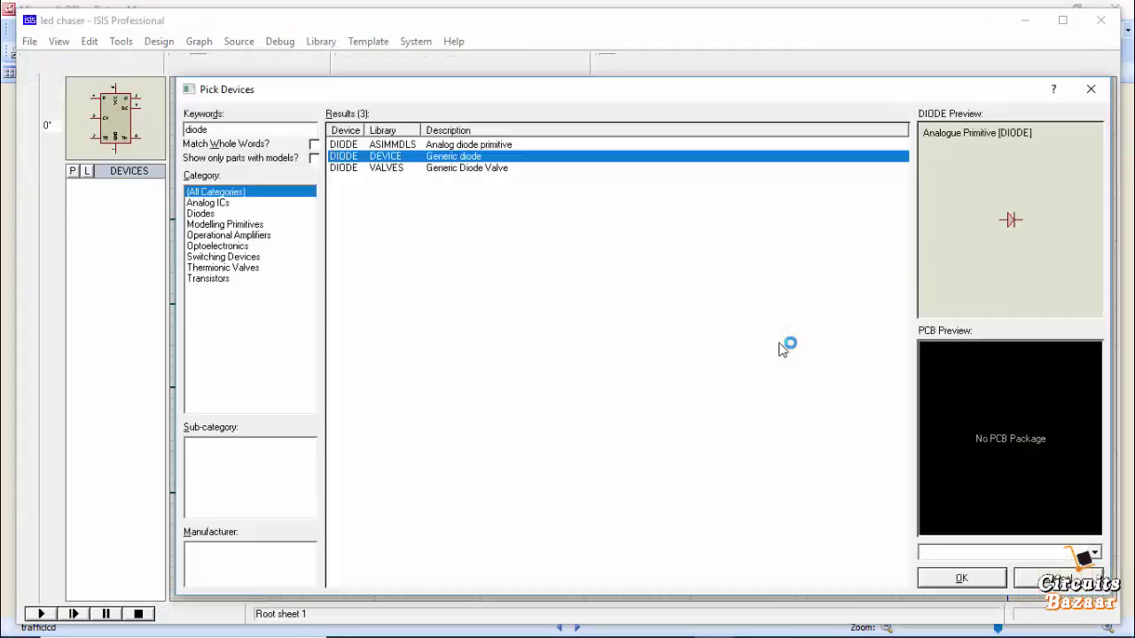
left_click(956, 578)
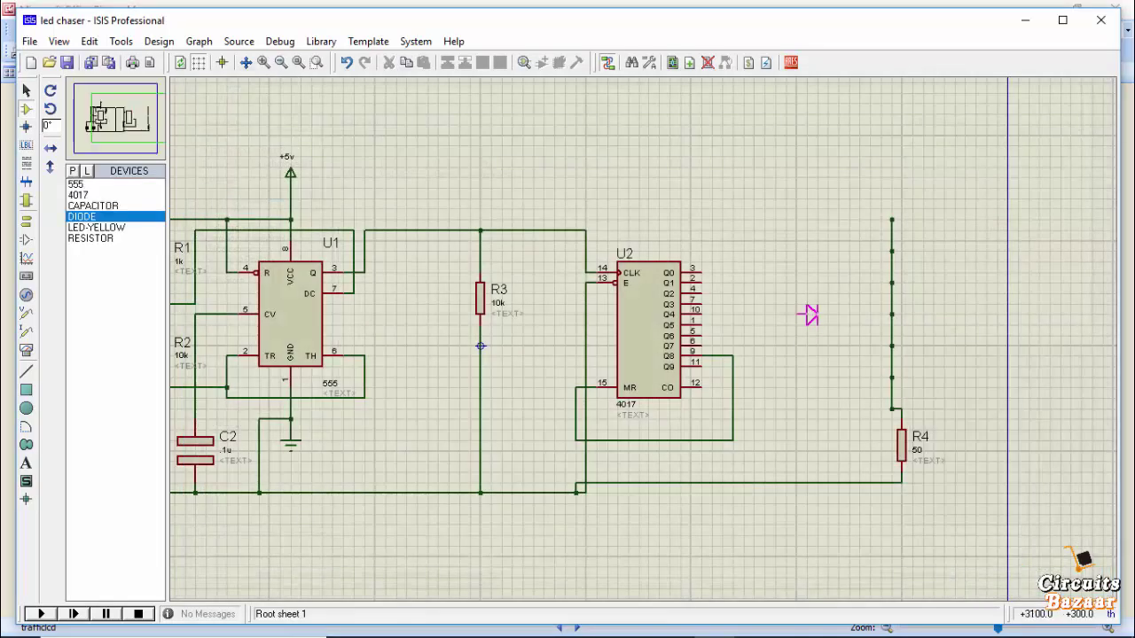
- Place four diodes in a closely spaced vertical column beside the 4017 outputs, declining each component replacement
left_click(803, 239)
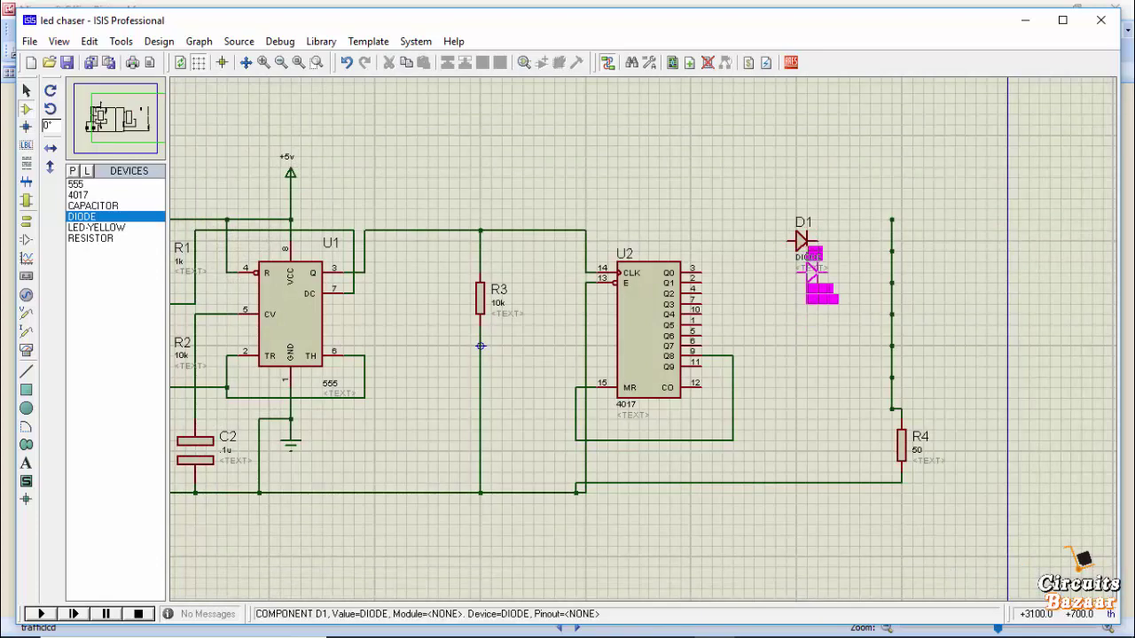
left_click(803, 325)
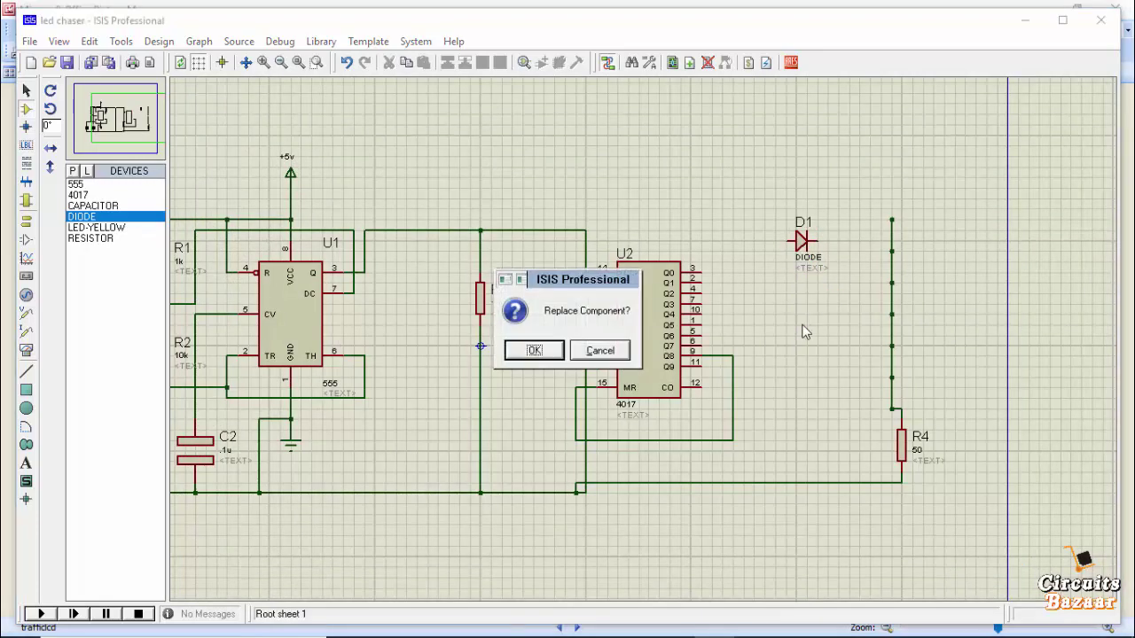
left_click(612, 352)
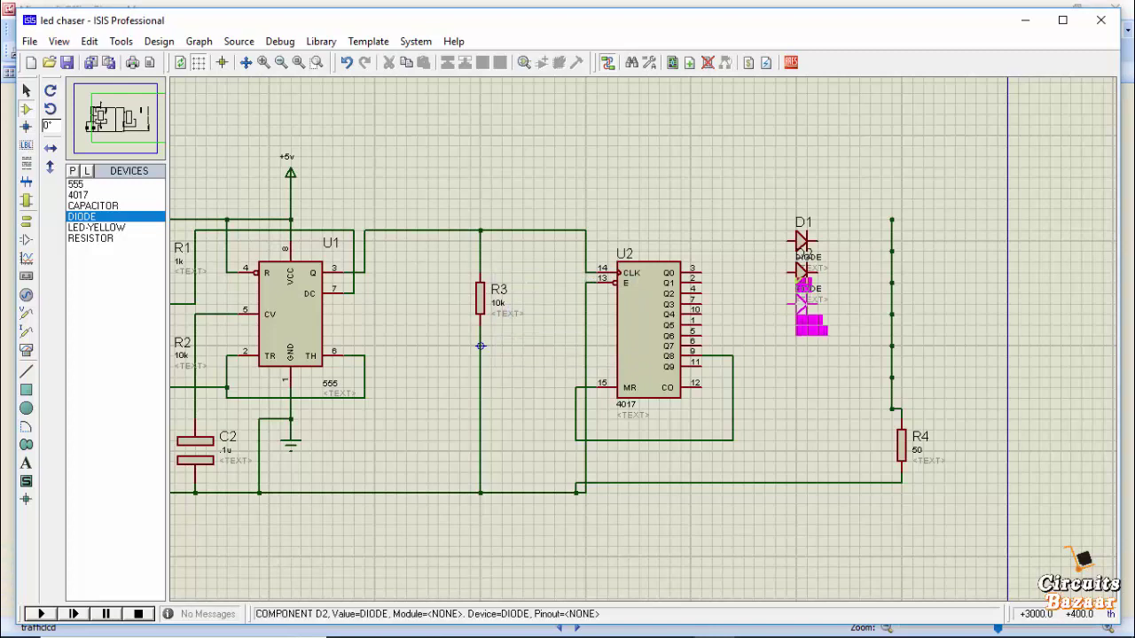
left_click(811, 327)
left_click(599, 352)
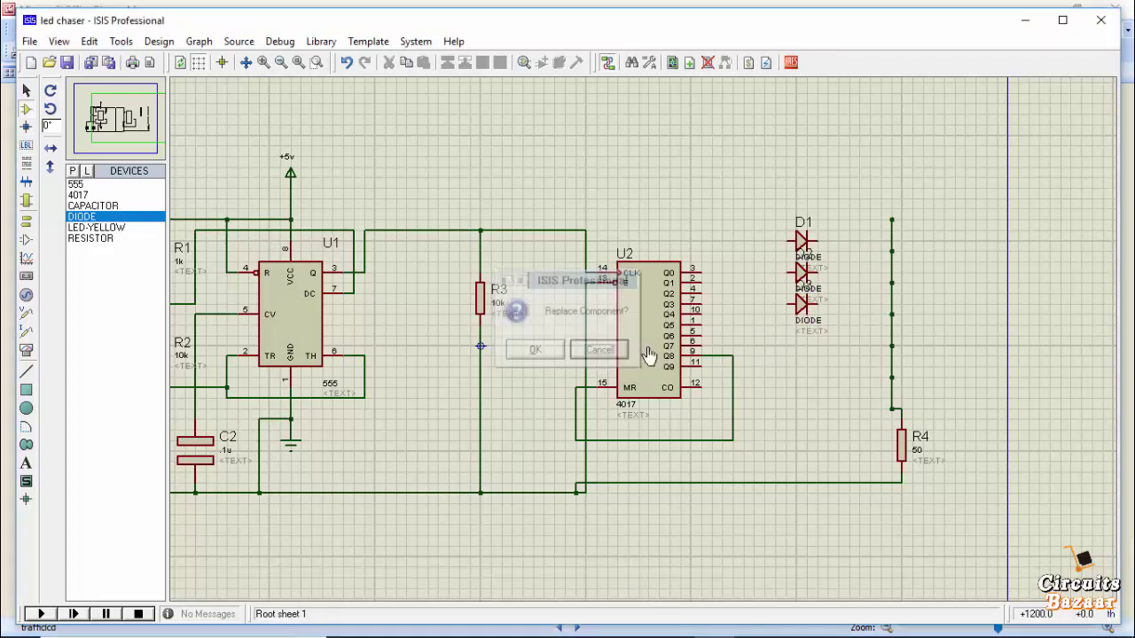
left_click(802, 335)
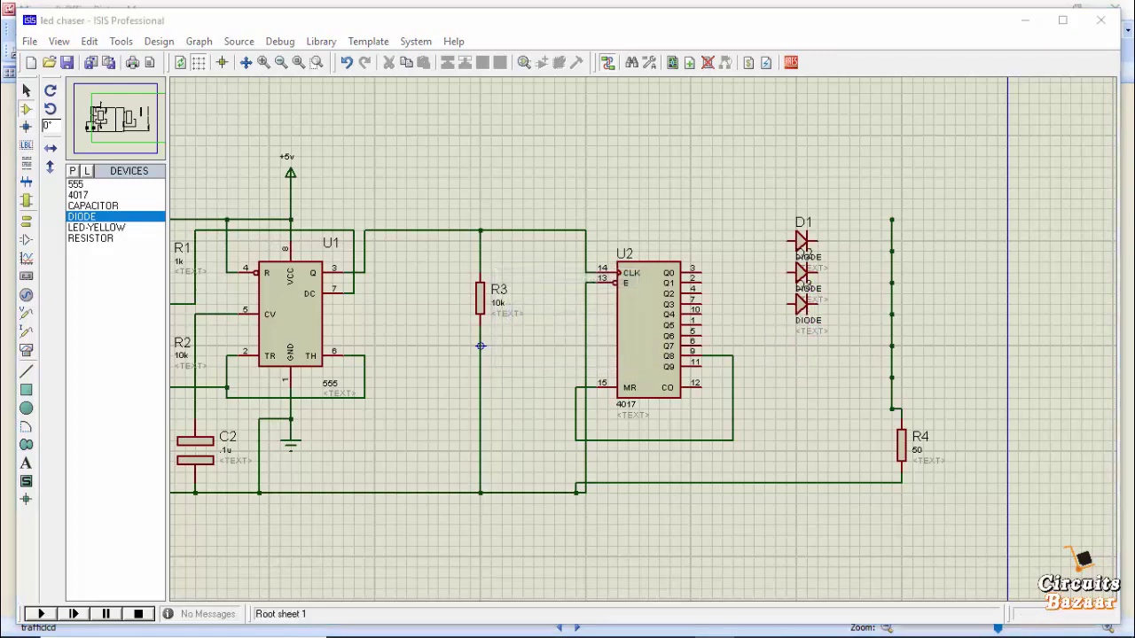
left_click(802, 335)
left_click(599, 351)
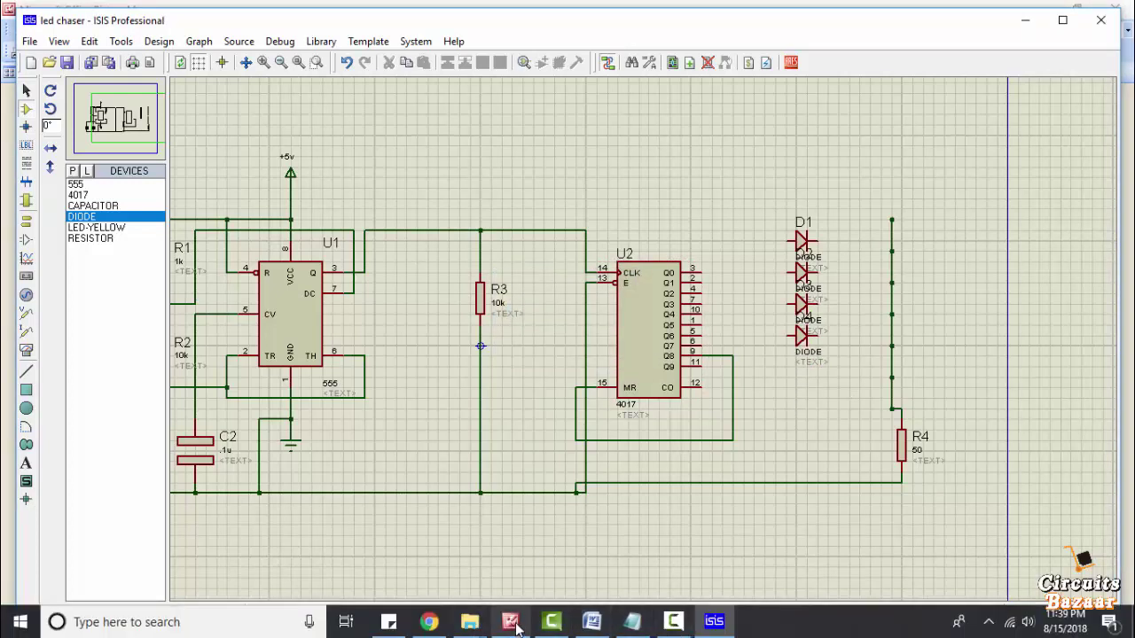
- Check the traffic light circuit picture and place two more diodes as a separate pair below the four-diode column
left_click(756, 633)
left_click(715, 625)
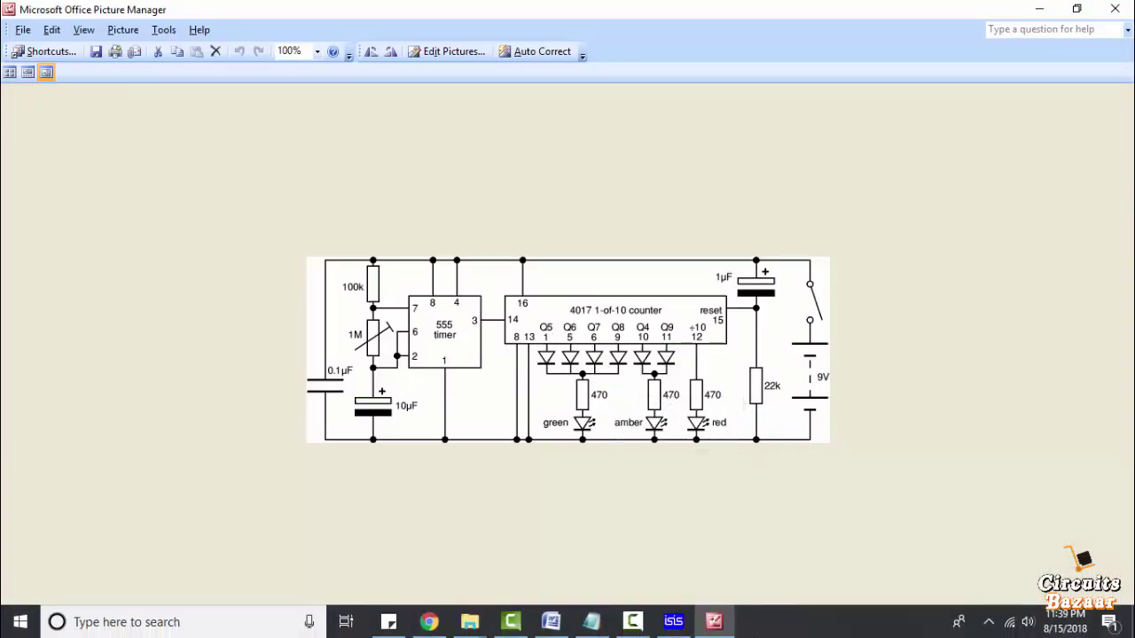
left_click(714, 625)
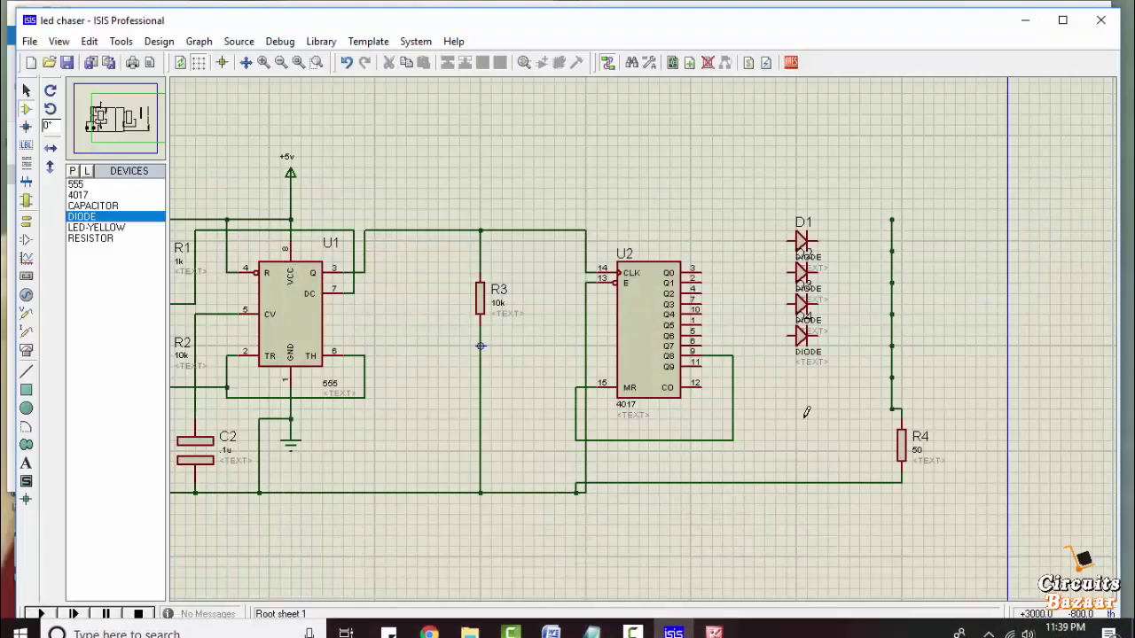
left_click(801, 388)
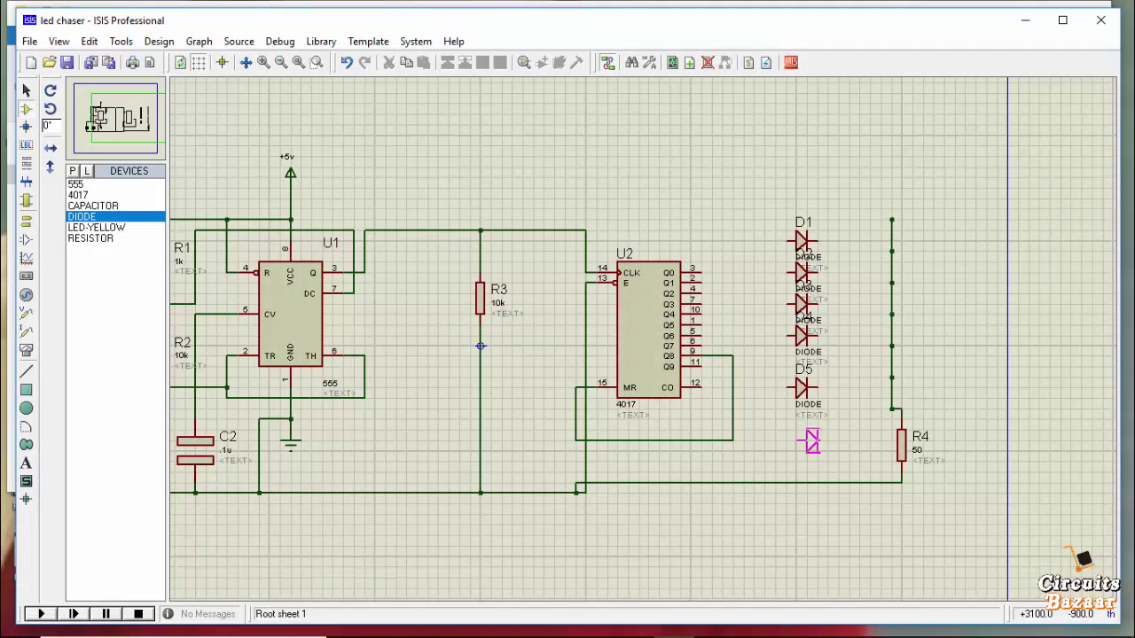
left_click(801, 433)
left_click(600, 350)
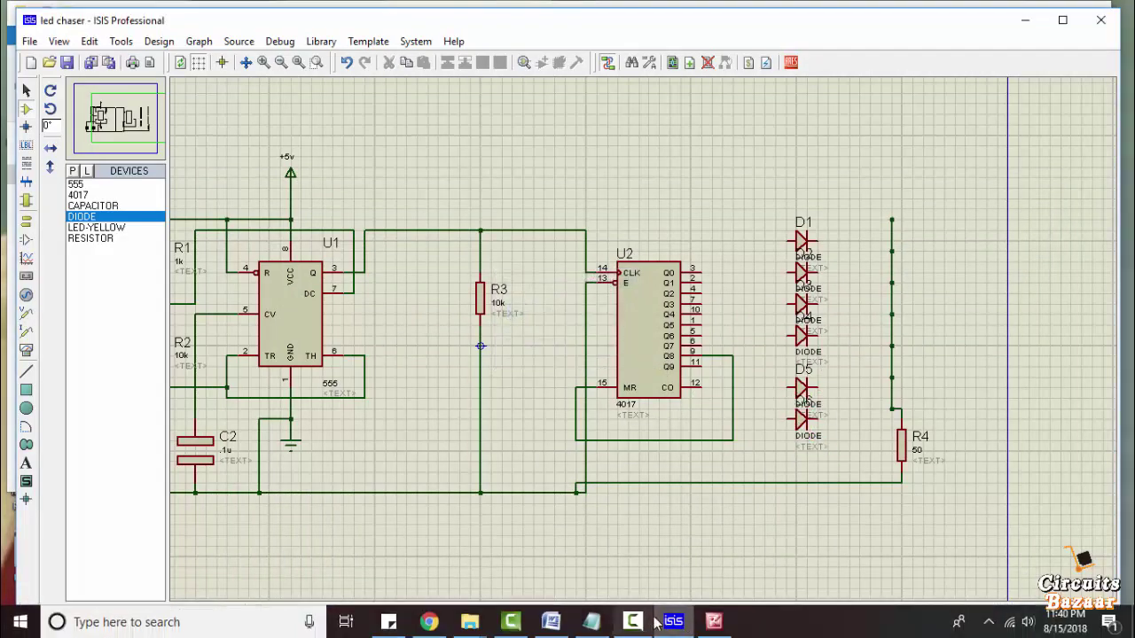
- Check the reference picture, pick LED-GREEN from the Optoelectronics results for "led", and place it above the diode column
left_click(715, 623)
left_click(718, 625)
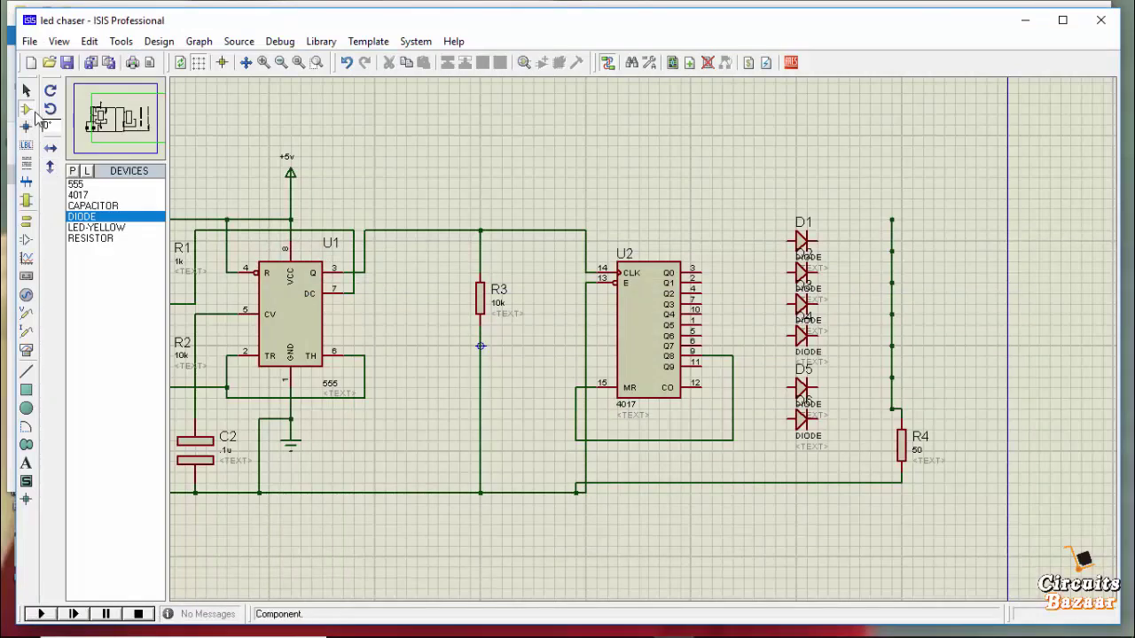
left_click(74, 172)
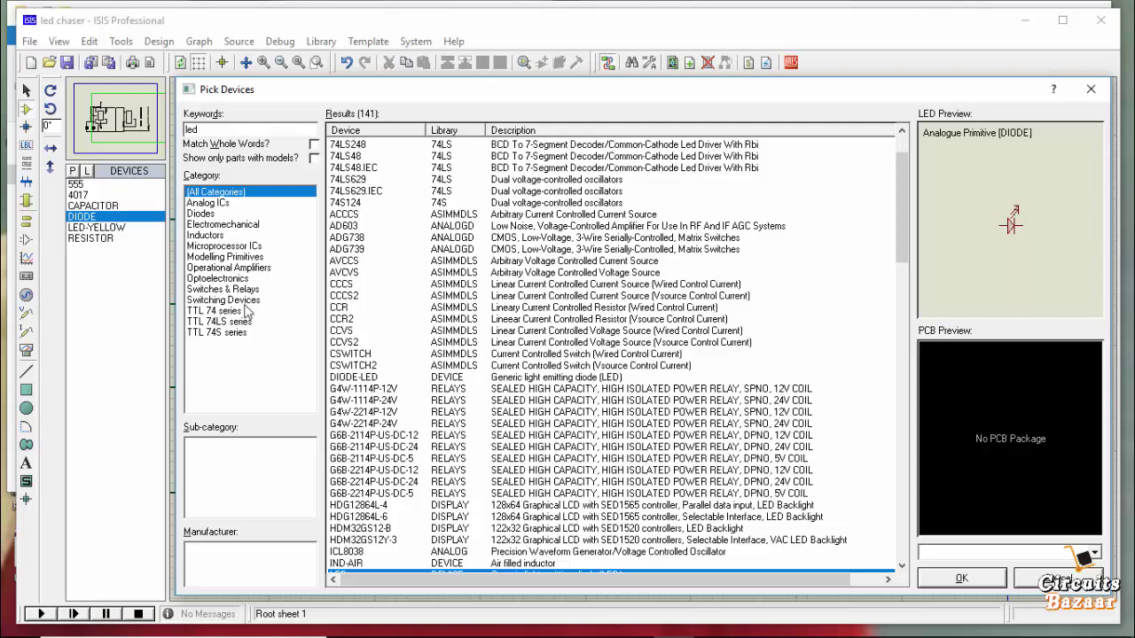
left_click(228, 280)
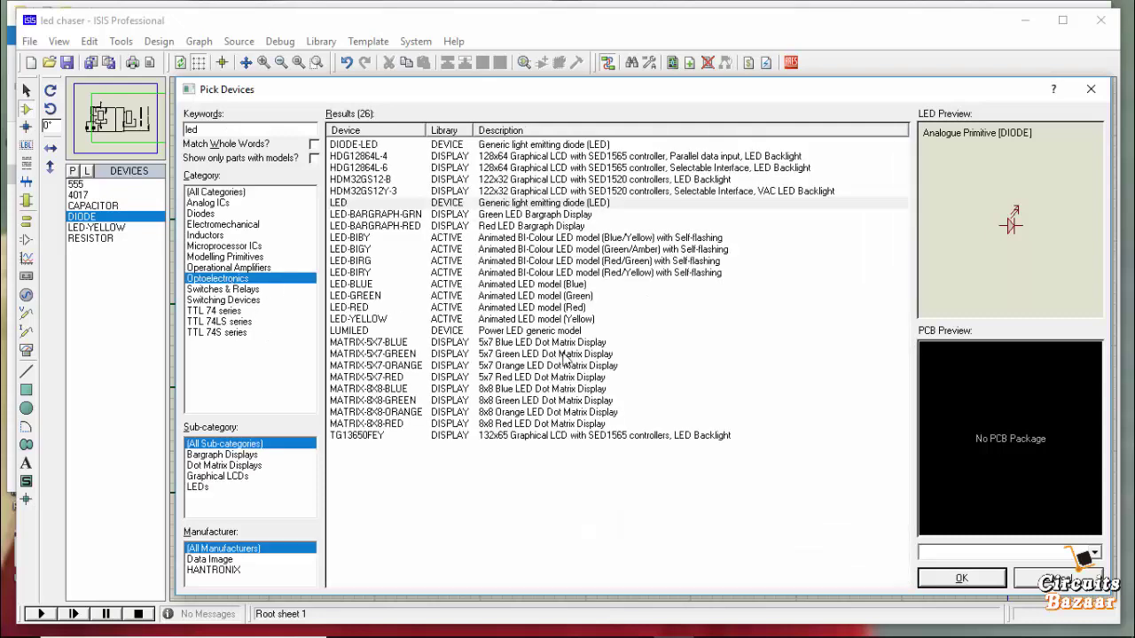
left_click(569, 298)
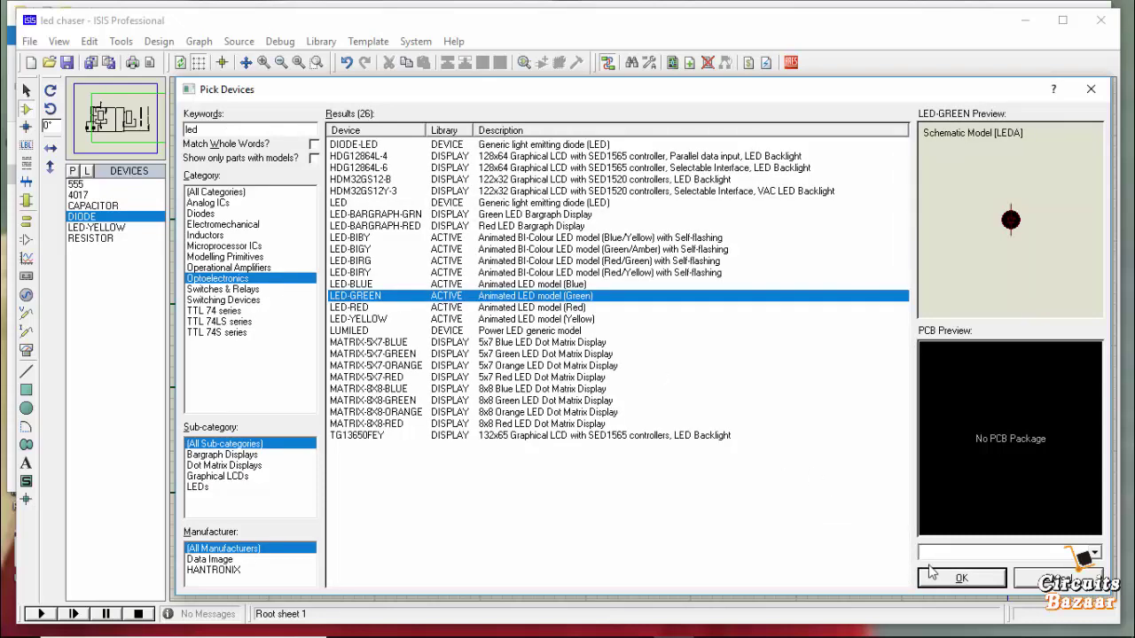
left_click(984, 578)
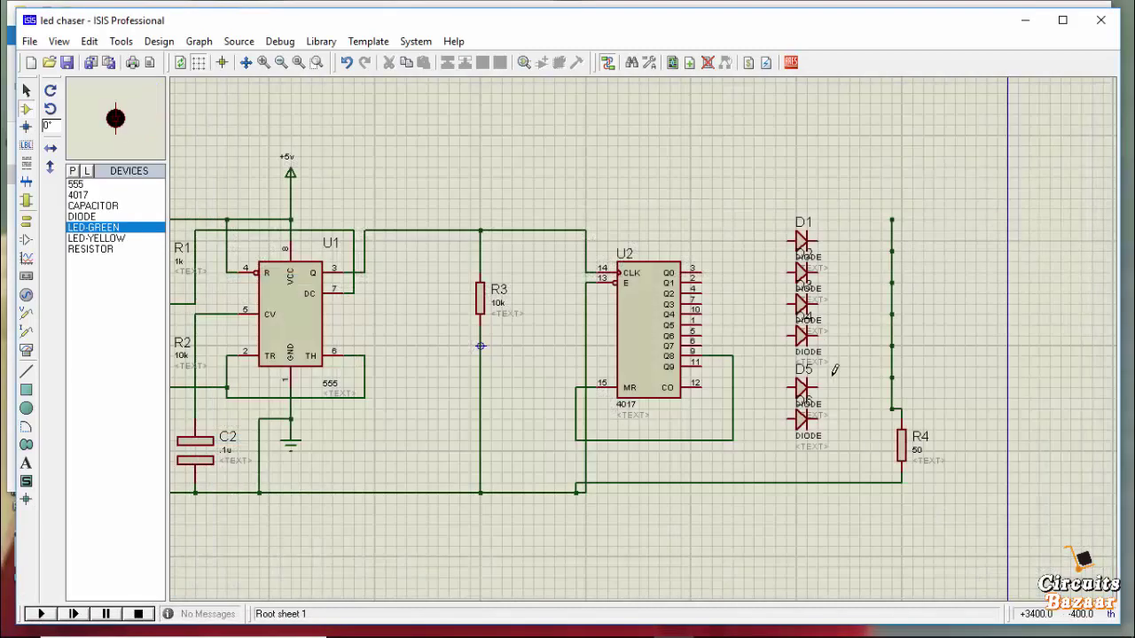
left_click(858, 288)
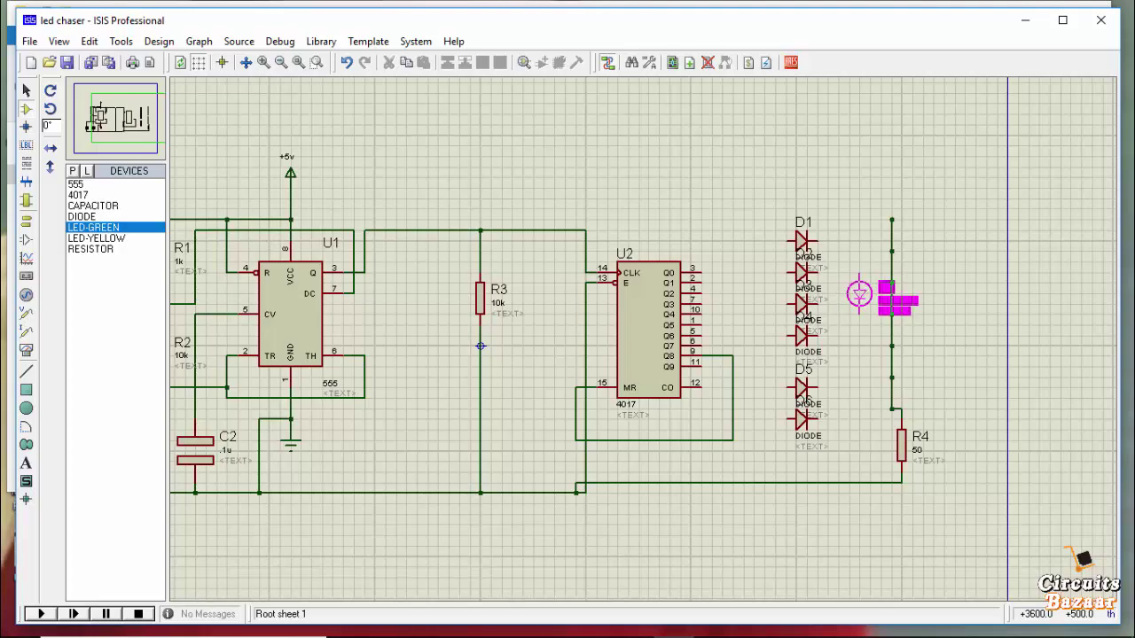
left_click(858, 147)
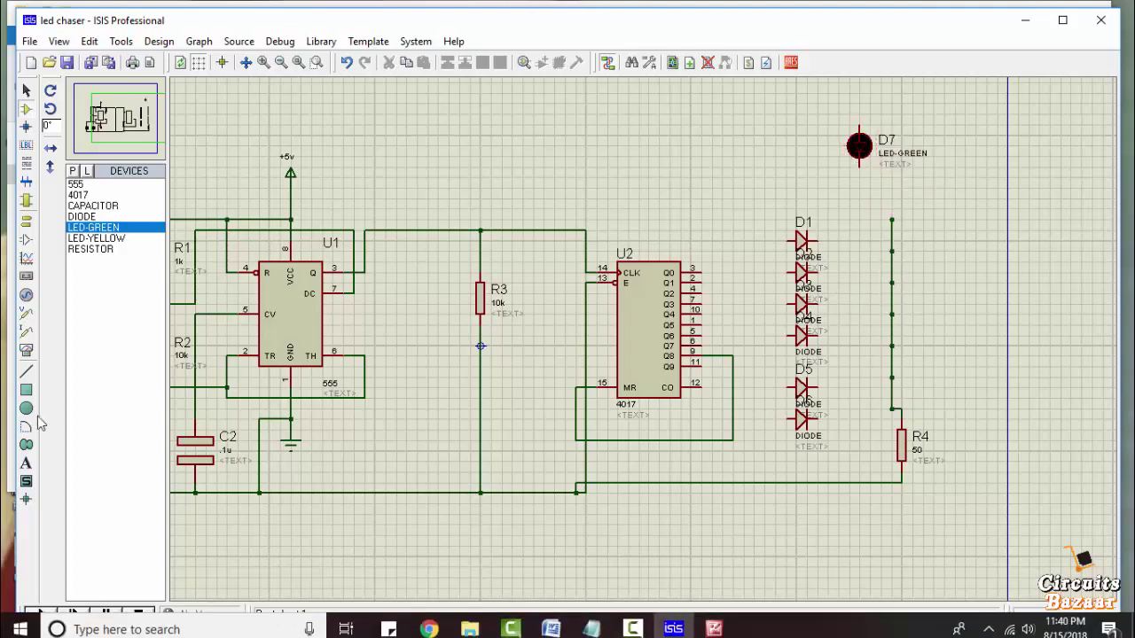
- Check the LED colours in the reference picture and place an LED-YELLOW to the right of the green LED
left_click(720, 624)
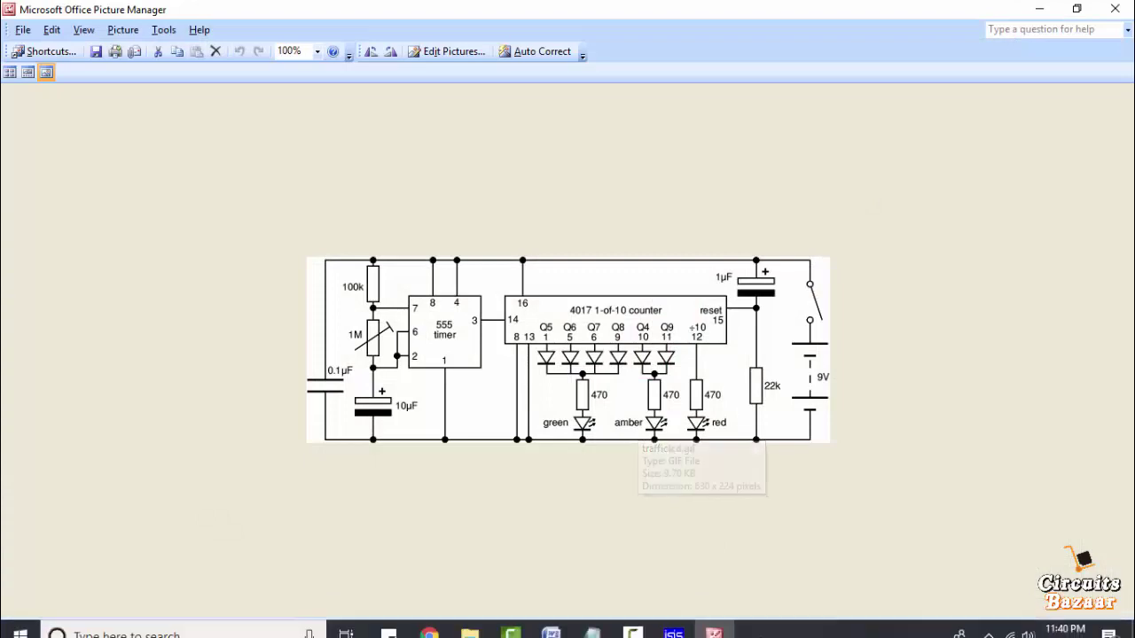
left_click(715, 631)
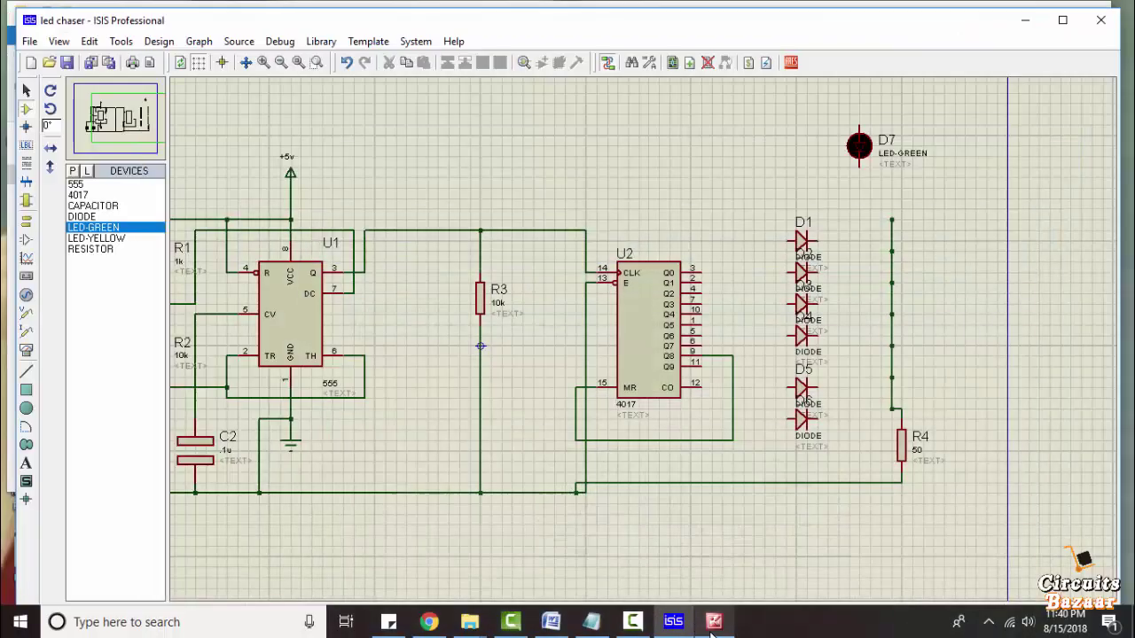
left_click(122, 240)
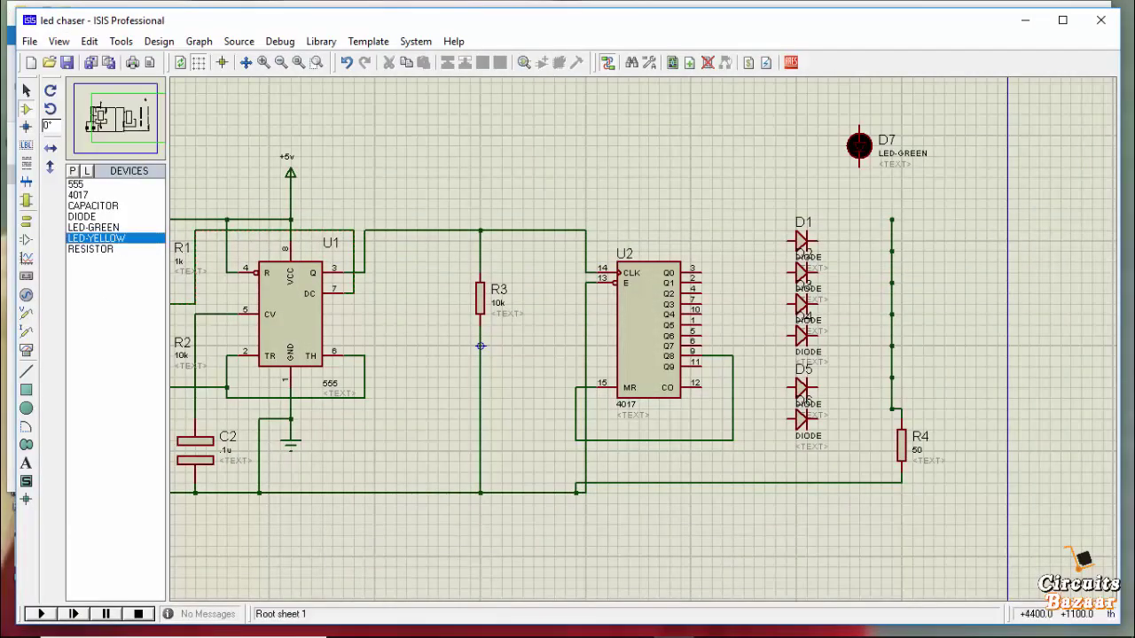
left_click(975, 146)
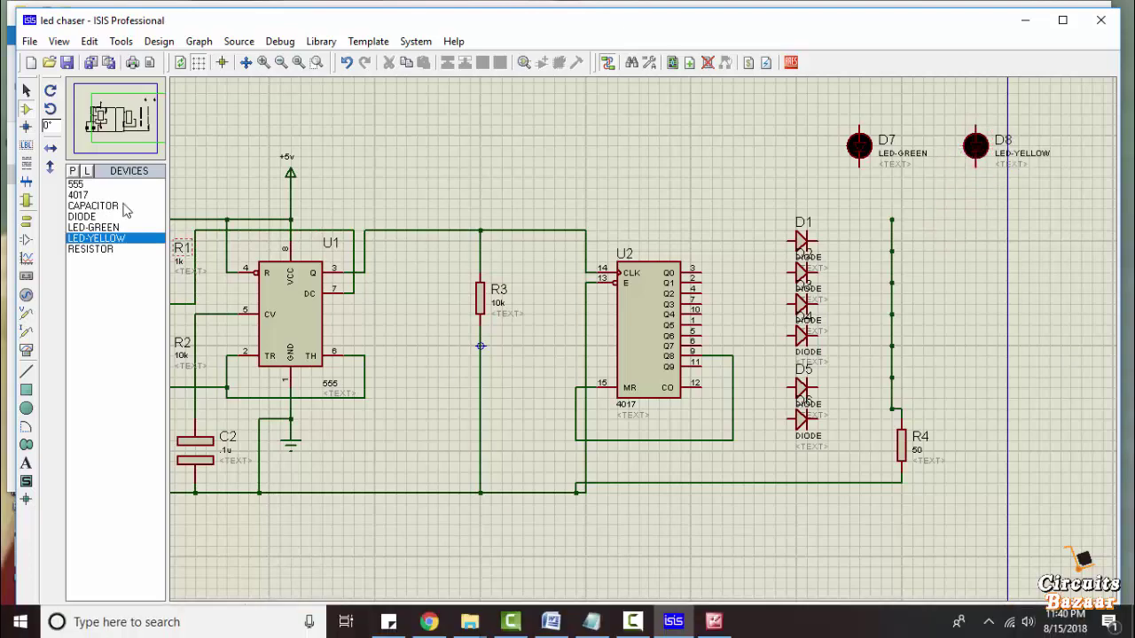
- Pick LED-RED from the Optoelectronics results for "led" and place it above the 4017
left_click(73, 172)
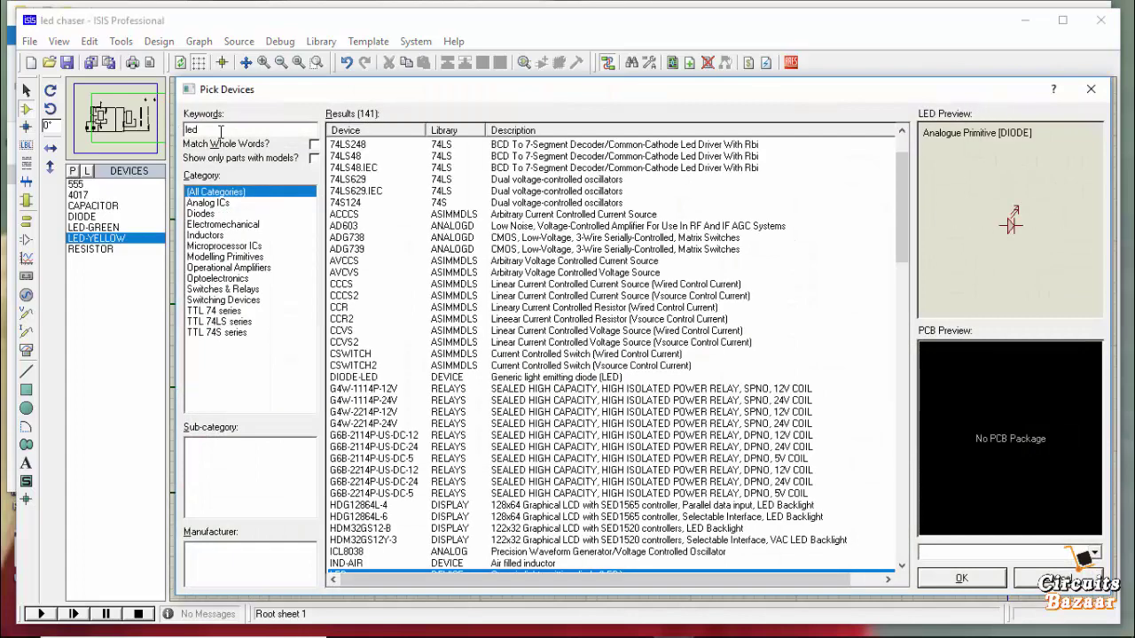
left_click(217, 279)
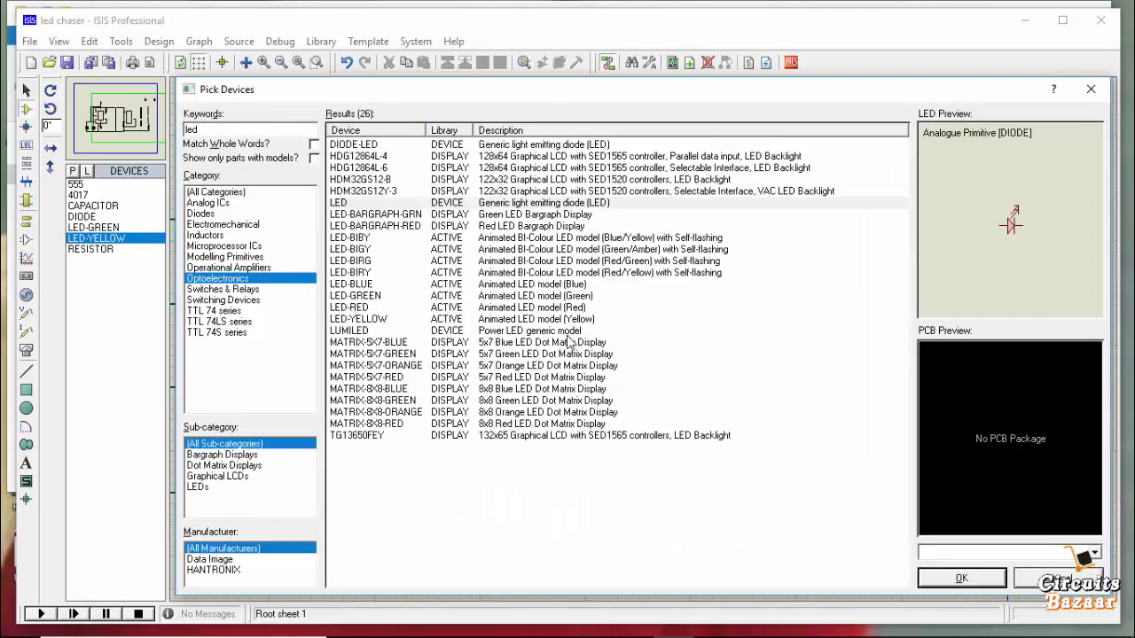
left_click(562, 305)
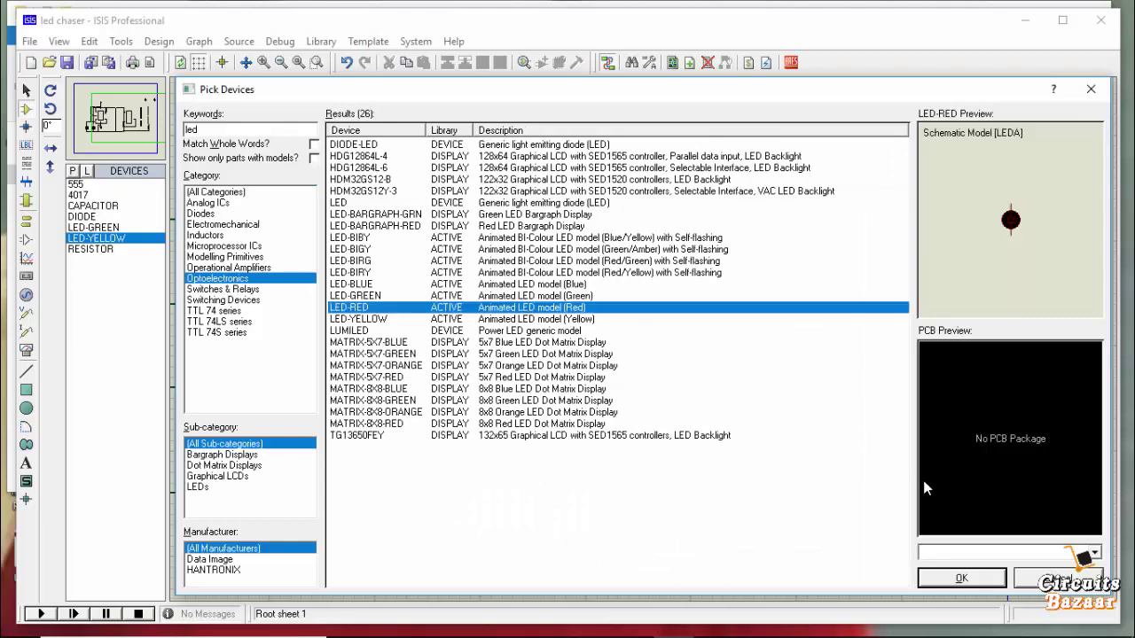
left_click(965, 577)
left_click(659, 144)
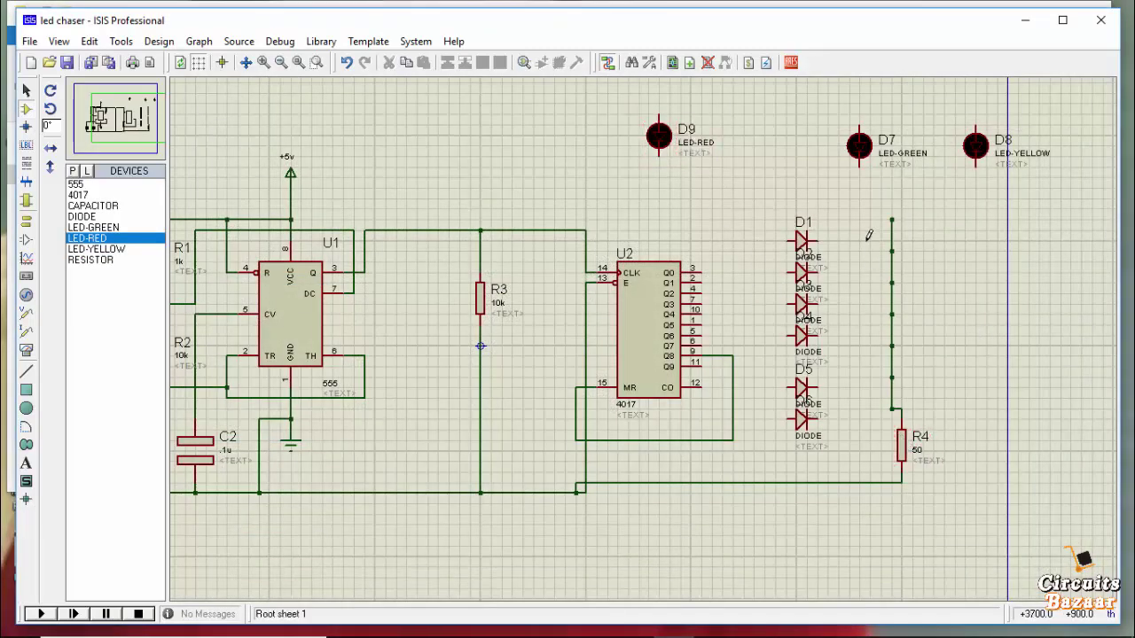
- Delete resistor R4 together with its leftover vertical wire and return wire as one block
left_click_drag(872, 216, 954, 504)
key("Delete")
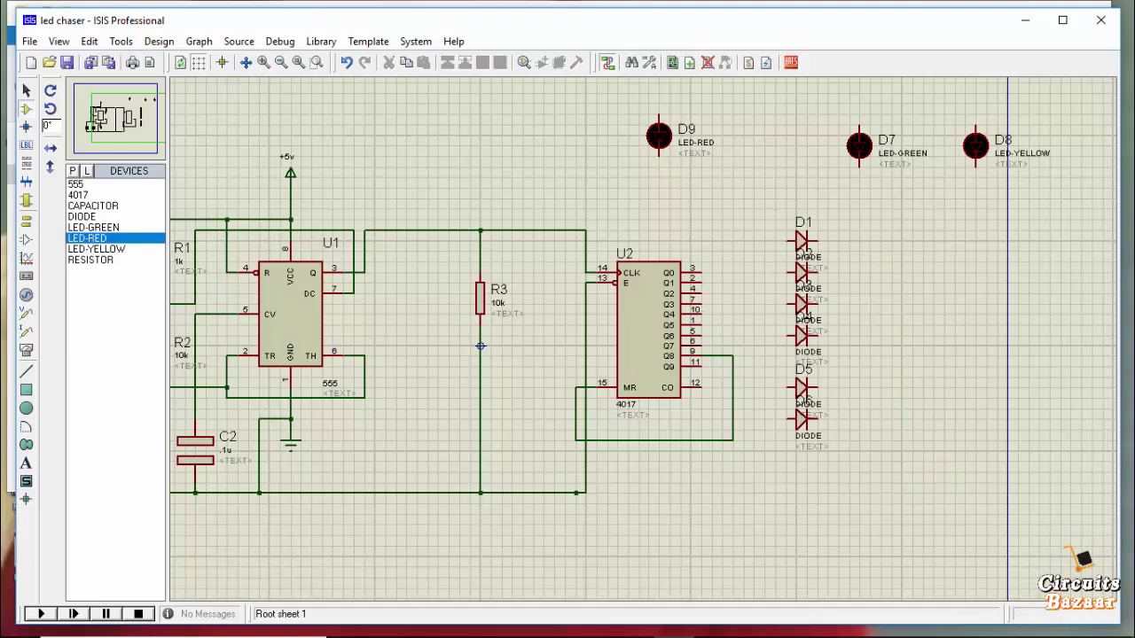
- Check the 4017 output connections in the reference picture and return to the 4017 outputs in the schematic
left_click(713, 624)
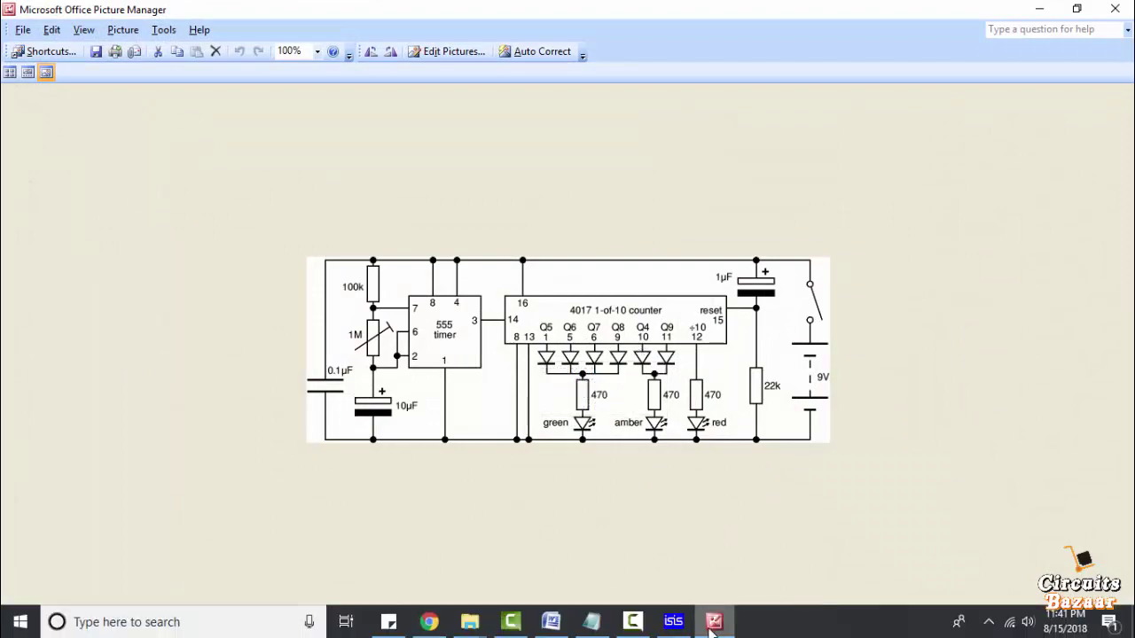
left_click(713, 621)
scroll(701, 321, "up", 2)
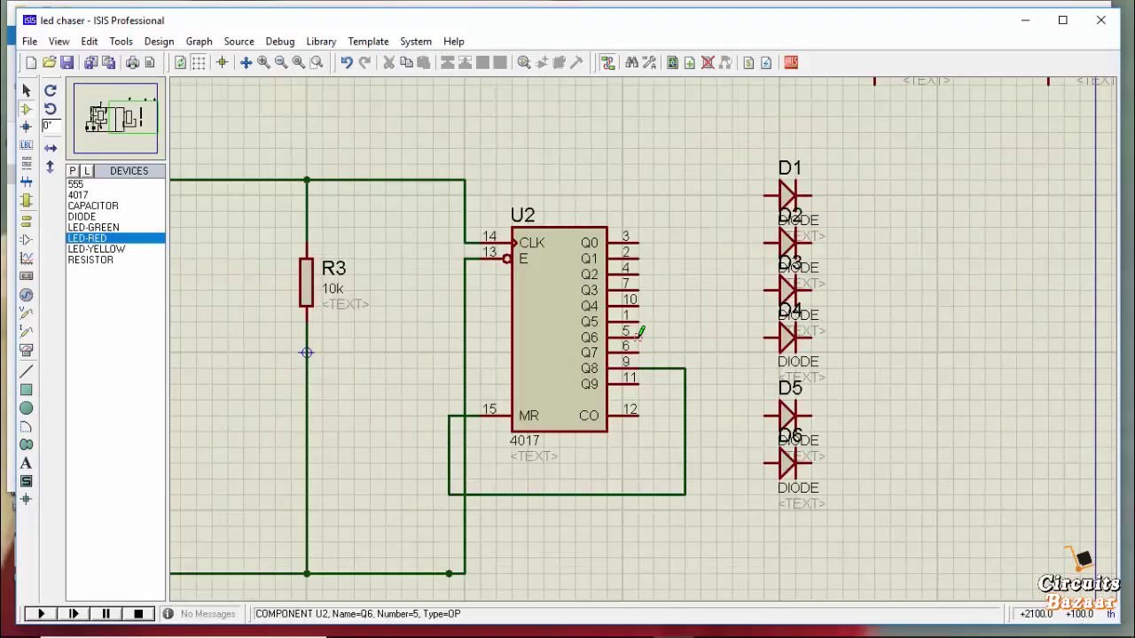
- Wire the 4017 outputs Q5, Q6, Q7 and Q8 to the anodes of diodes D1, D2, D3 and D4 respectively
left_click(643, 314)
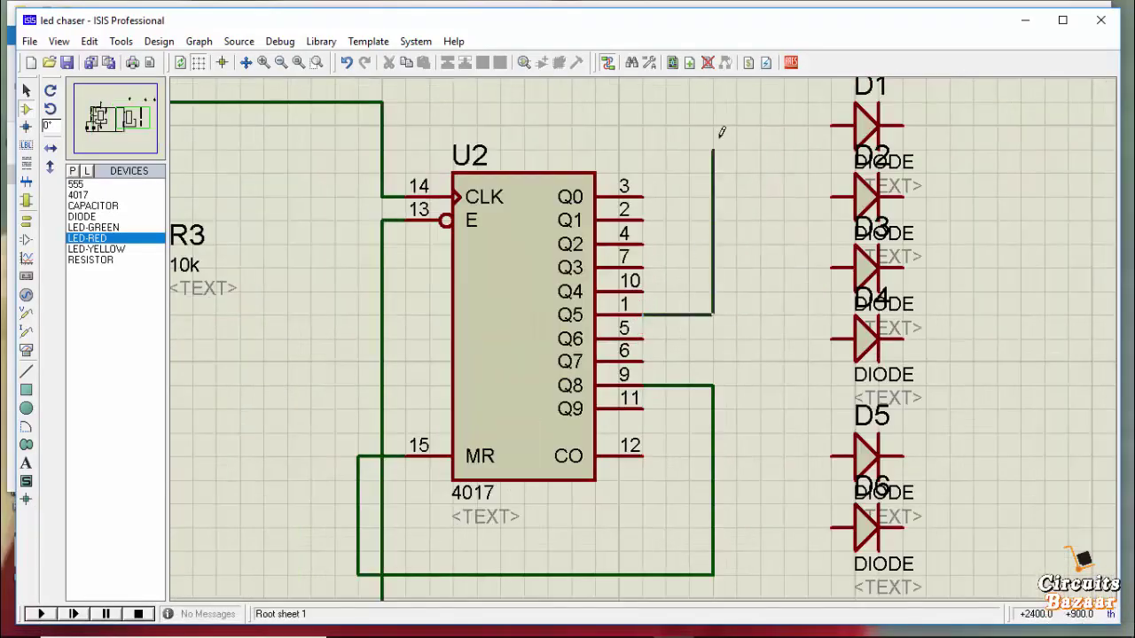
left_click(829, 125)
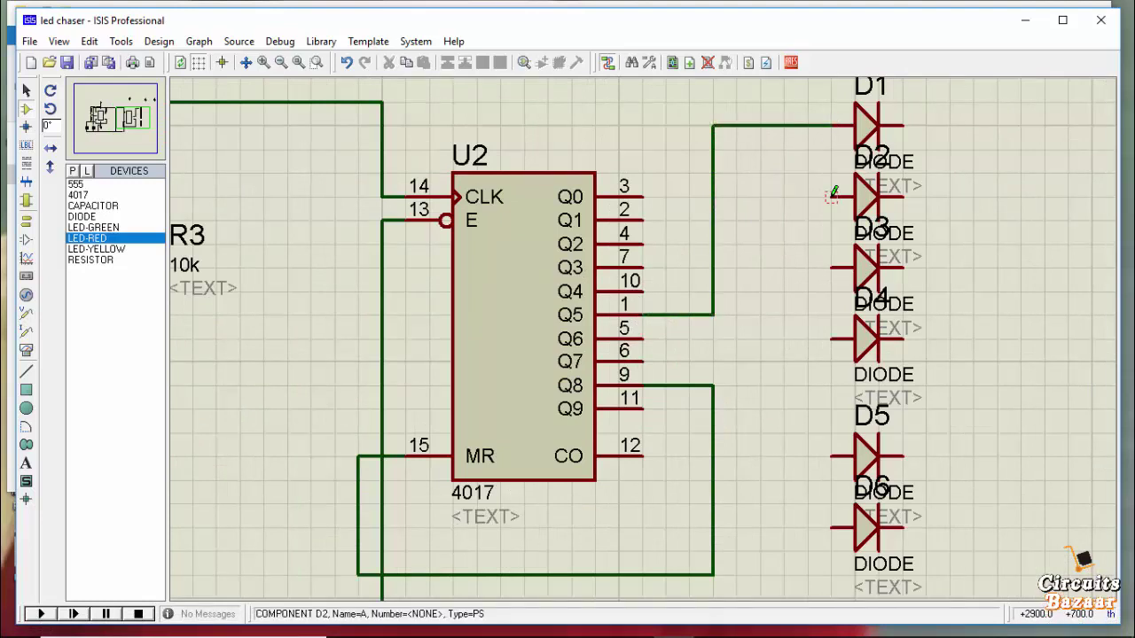
left_click(831, 196)
left_click(645, 338)
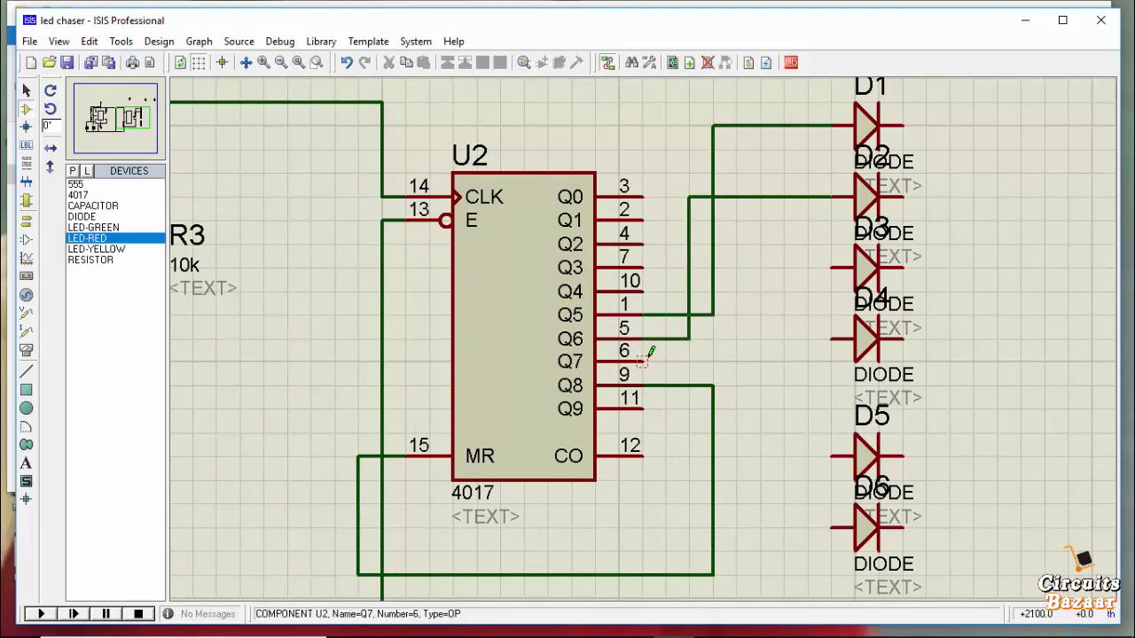
left_click(645, 361)
left_click(830, 268)
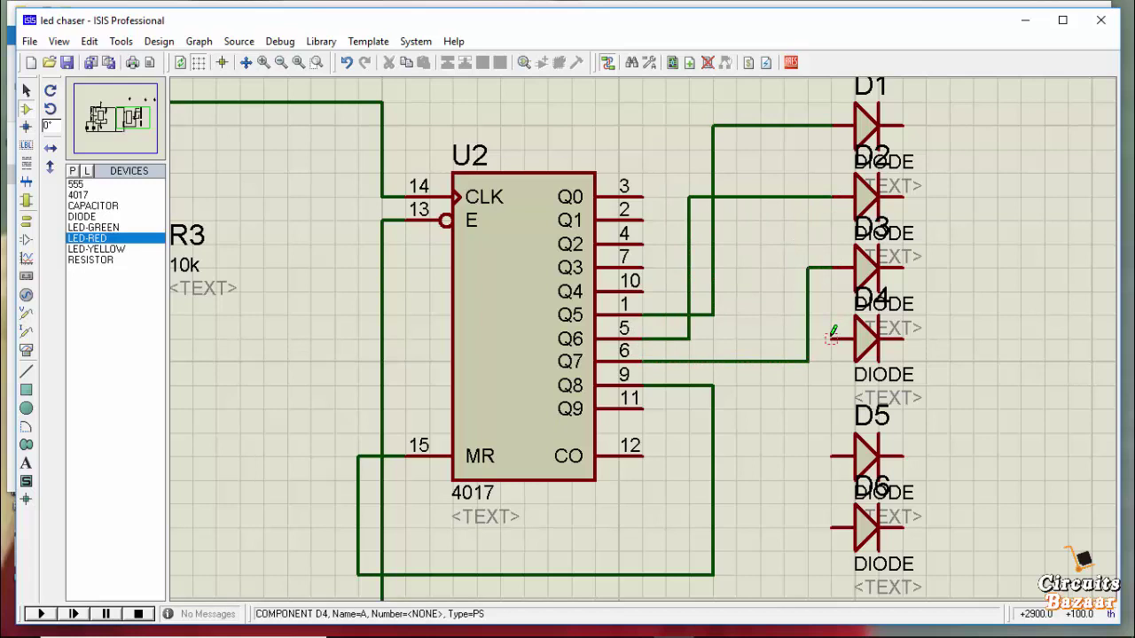
left_click(831, 336)
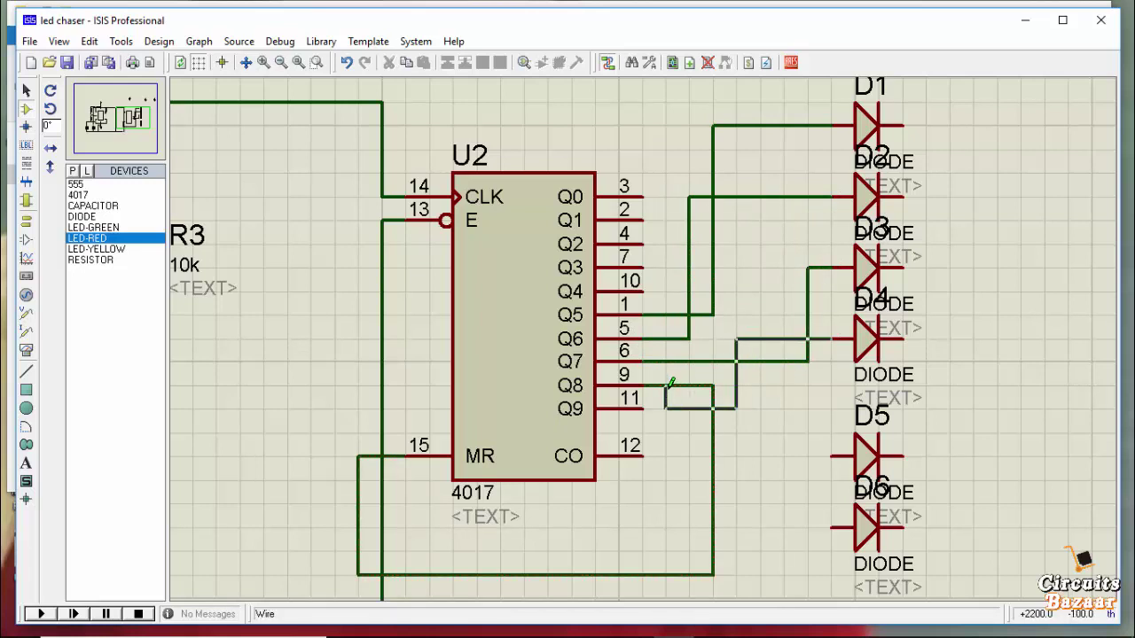
left_click(690, 387)
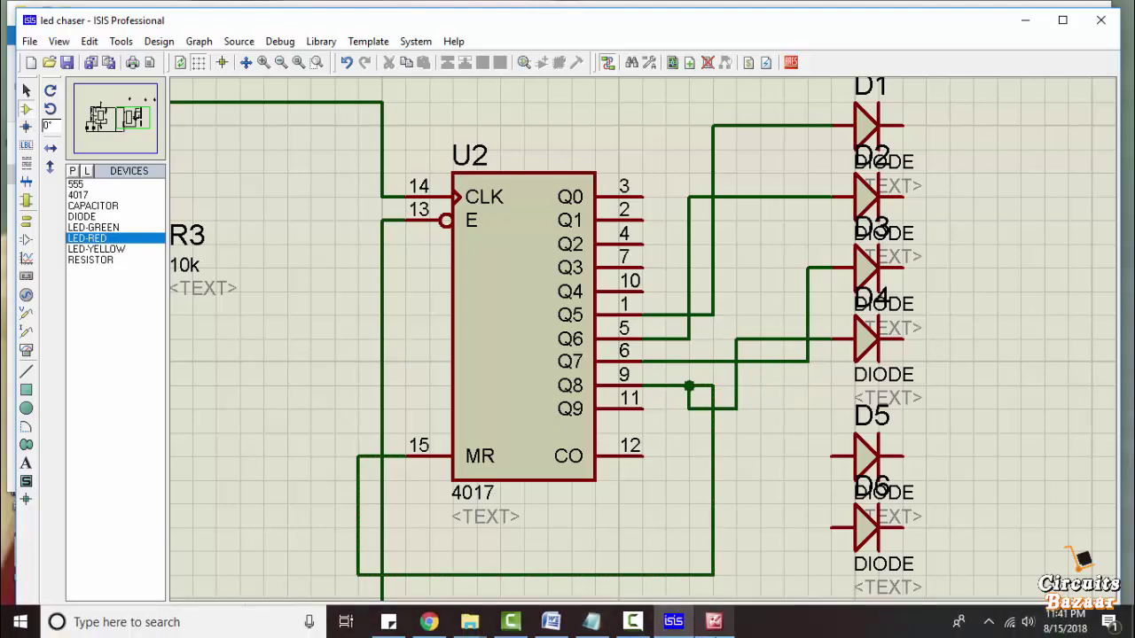
- Check the 4017 connections in the reference picture and delete the wire linking Q8 to the MR reset pin
left_click(714, 622)
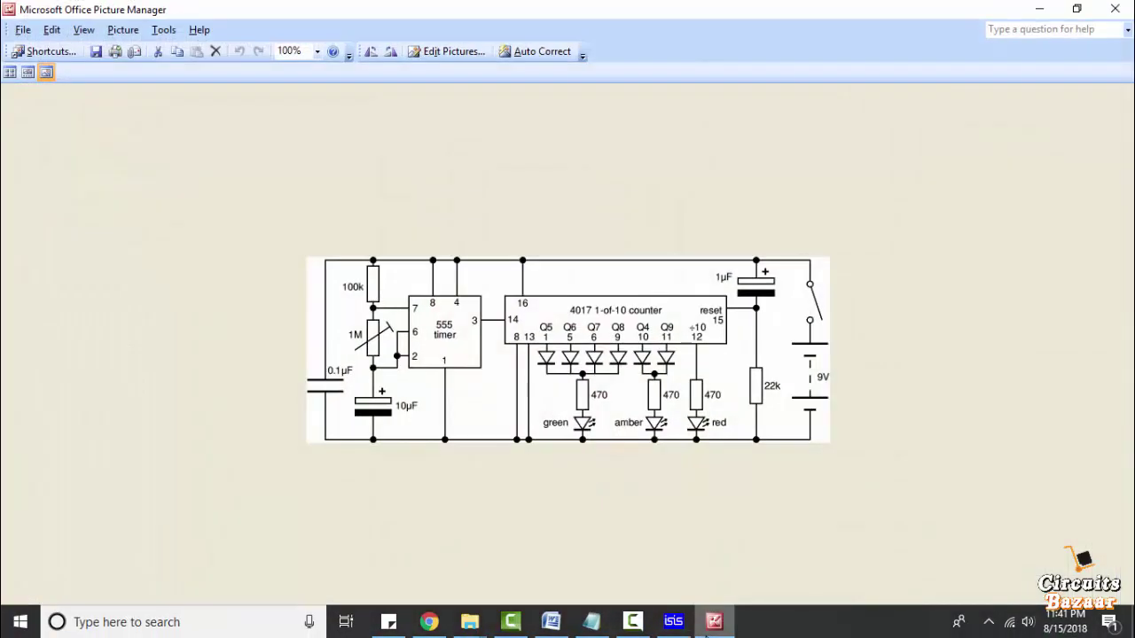
left_click(713, 621)
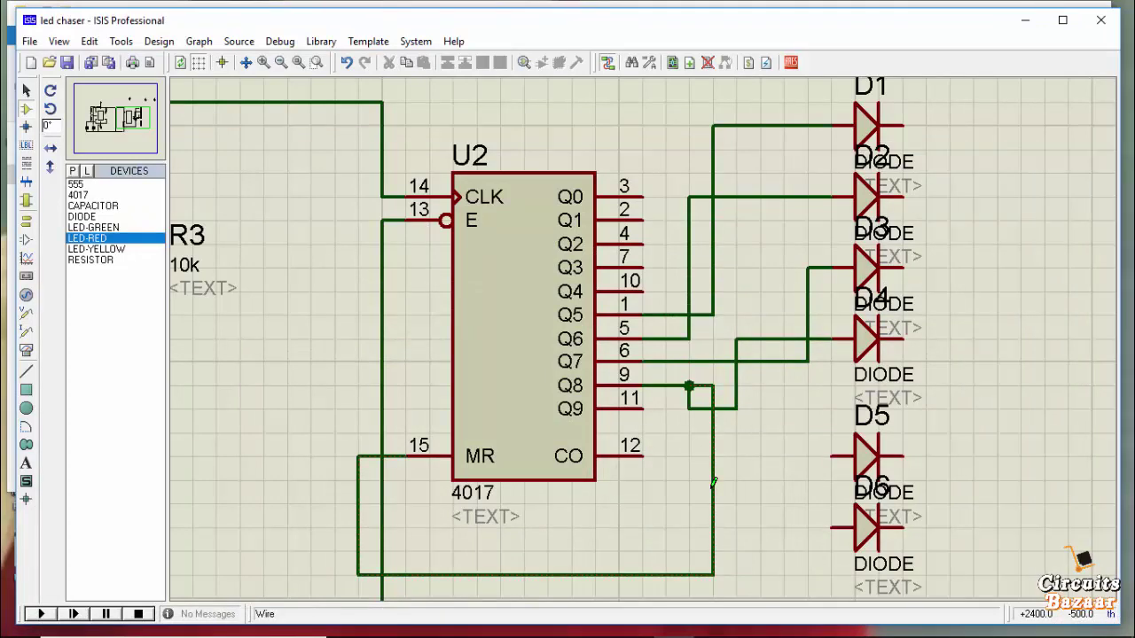
right_click(714, 483)
left_click(754, 528)
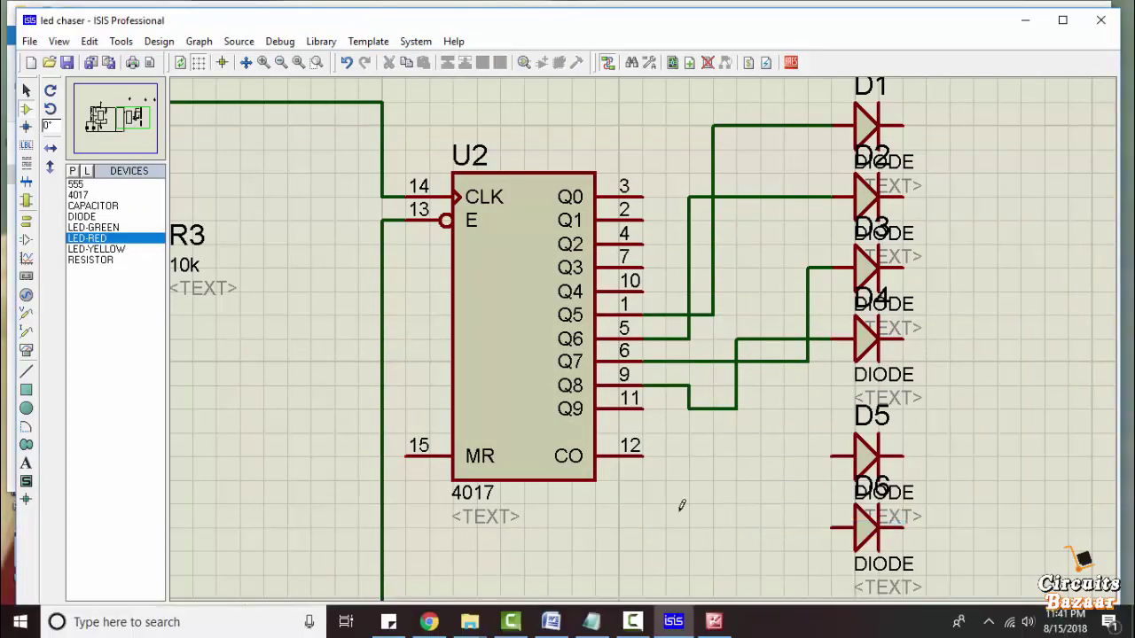
- Check the reset network in the reference picture and place a CAPACITOR between R3 and the 4017
left_click(713, 622)
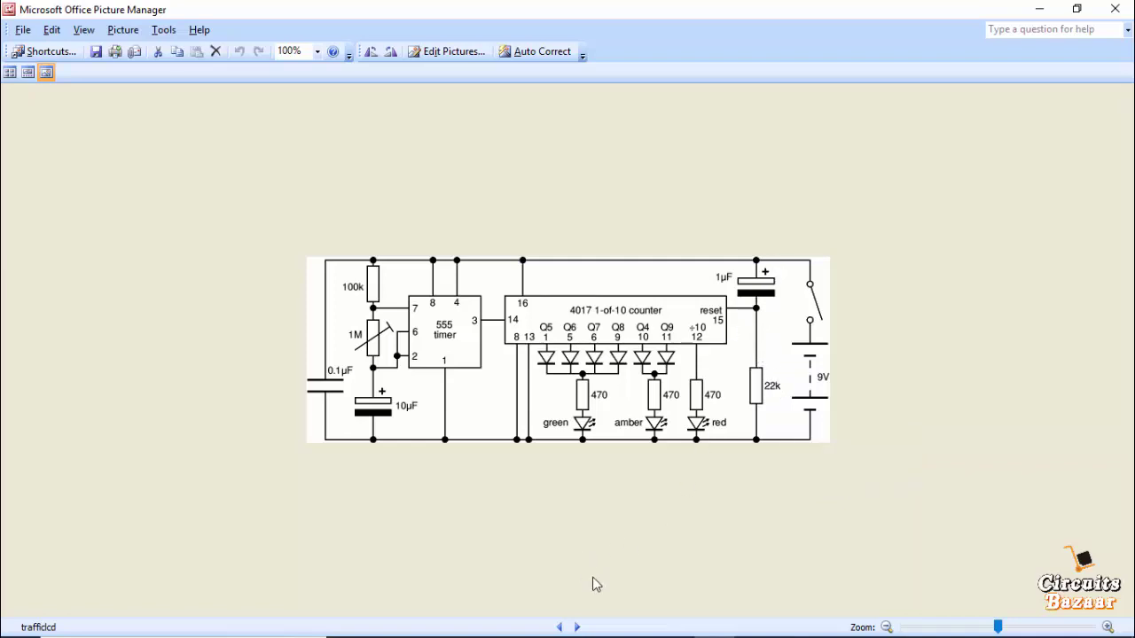
mouse_move(647, 625)
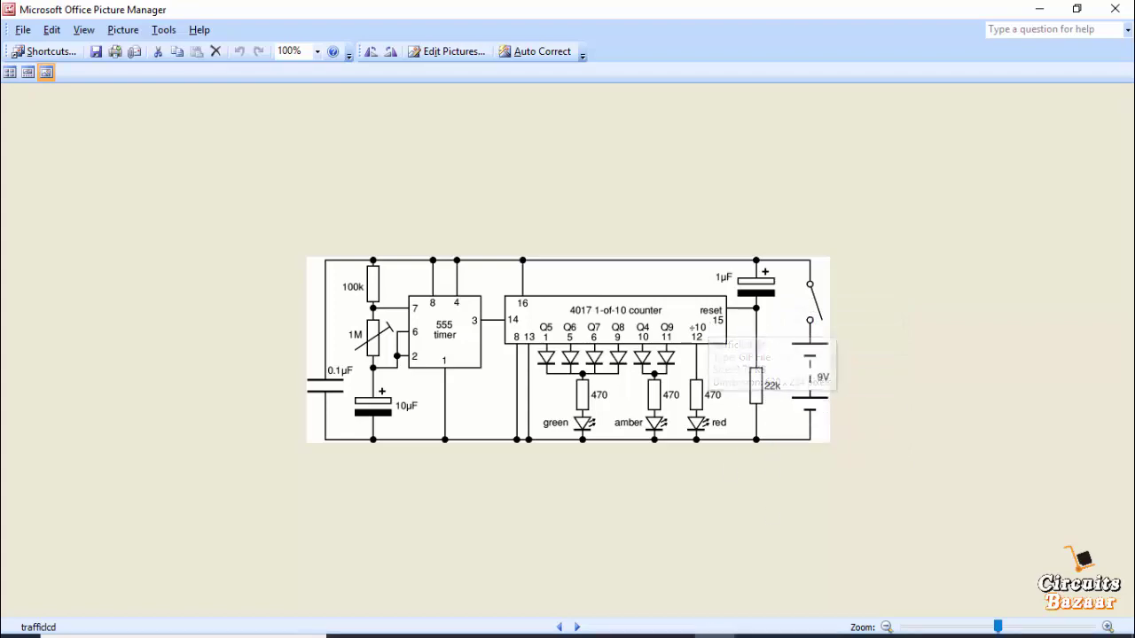
left_click(717, 622)
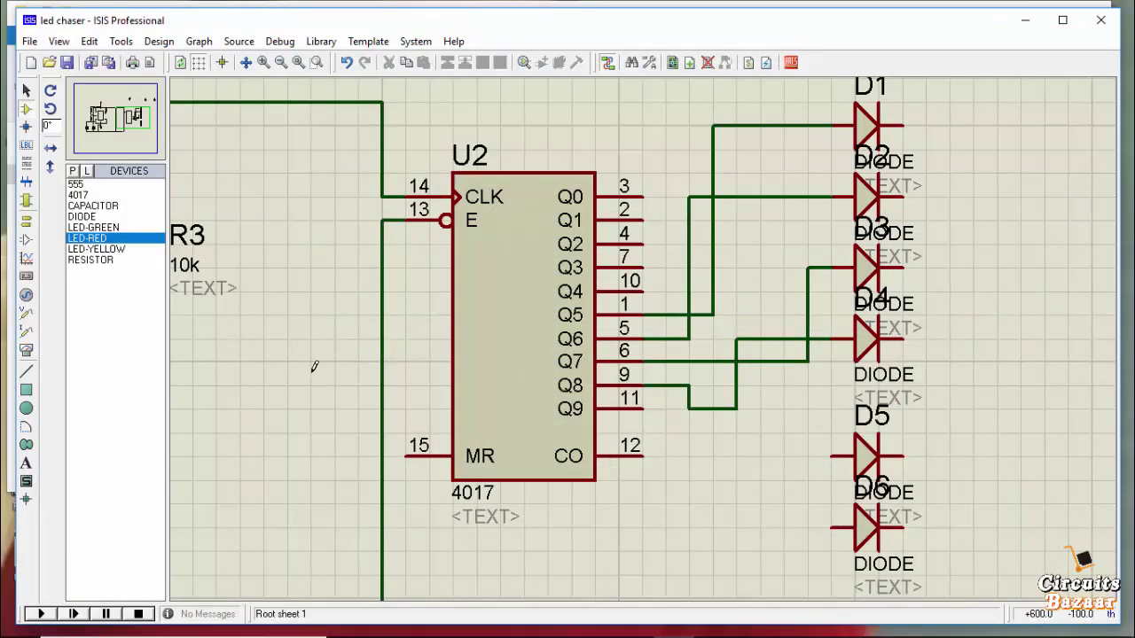
key("F8")
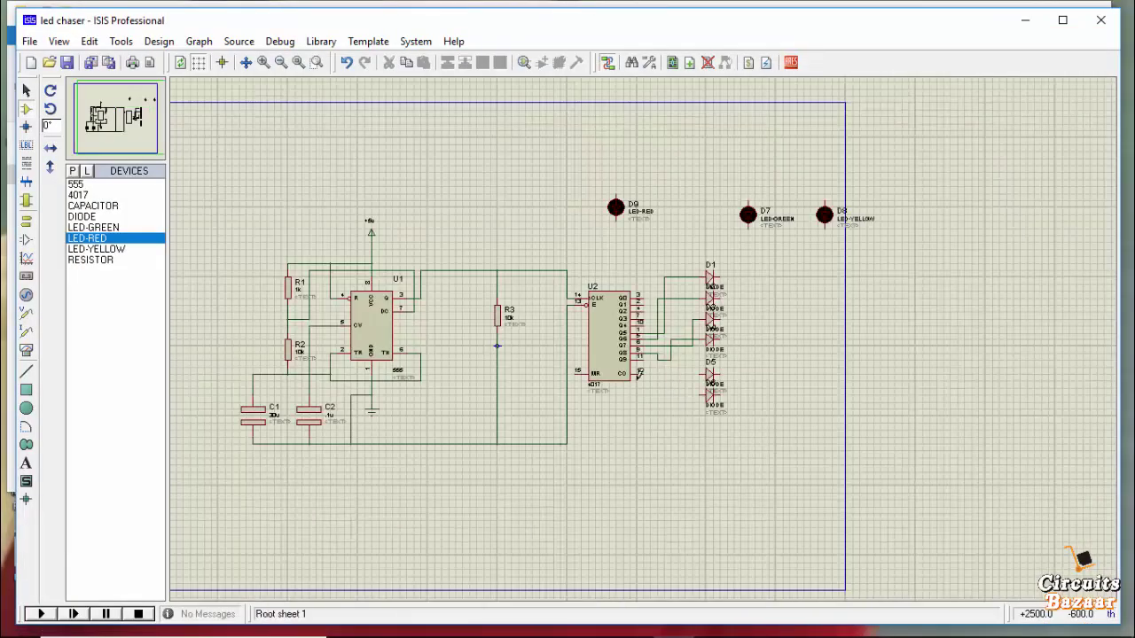
left_click(99, 206)
left_click(544, 342)
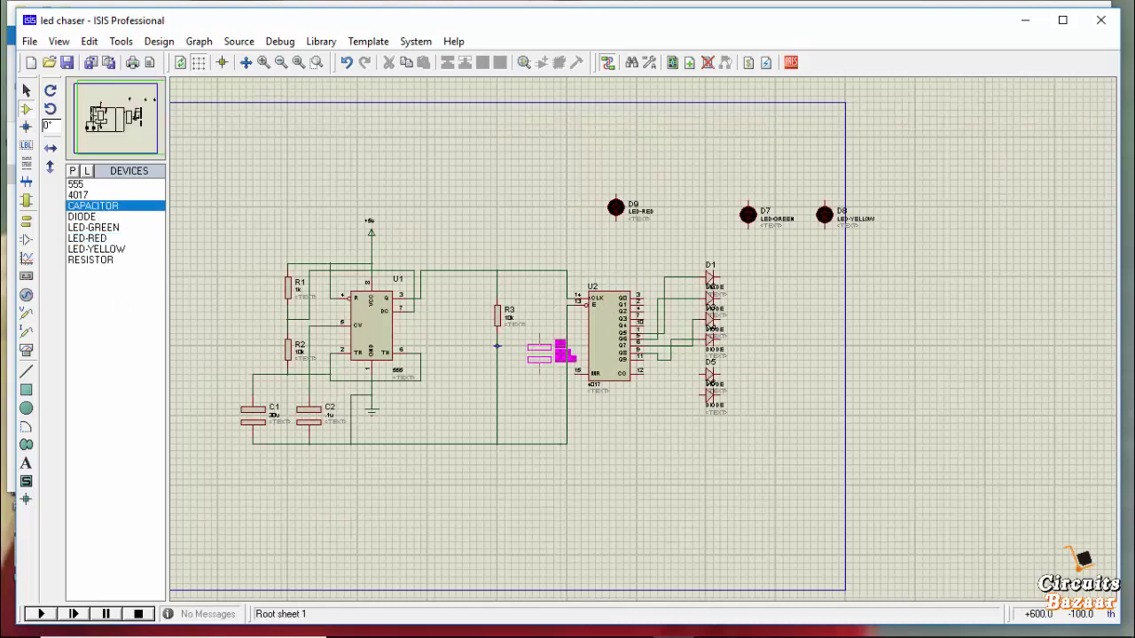
left_click(539, 346)
- Place a RESISTOR near capacitor C3, rotate it anti-clockwise to vertical and align it directly below C3
left_click(103, 261)
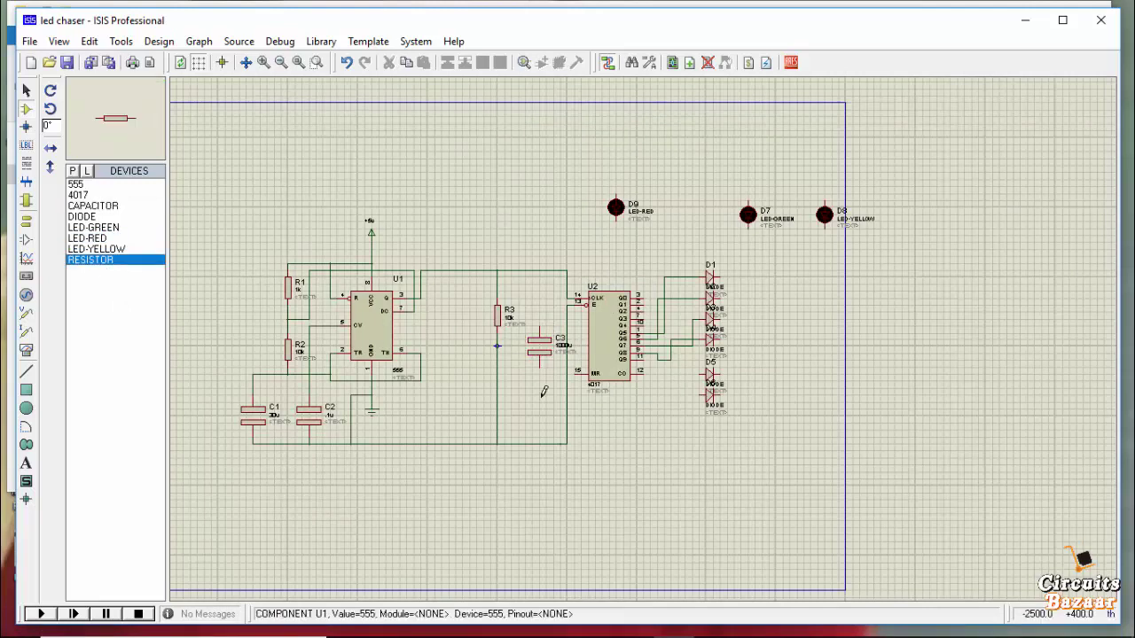
left_click(542, 381)
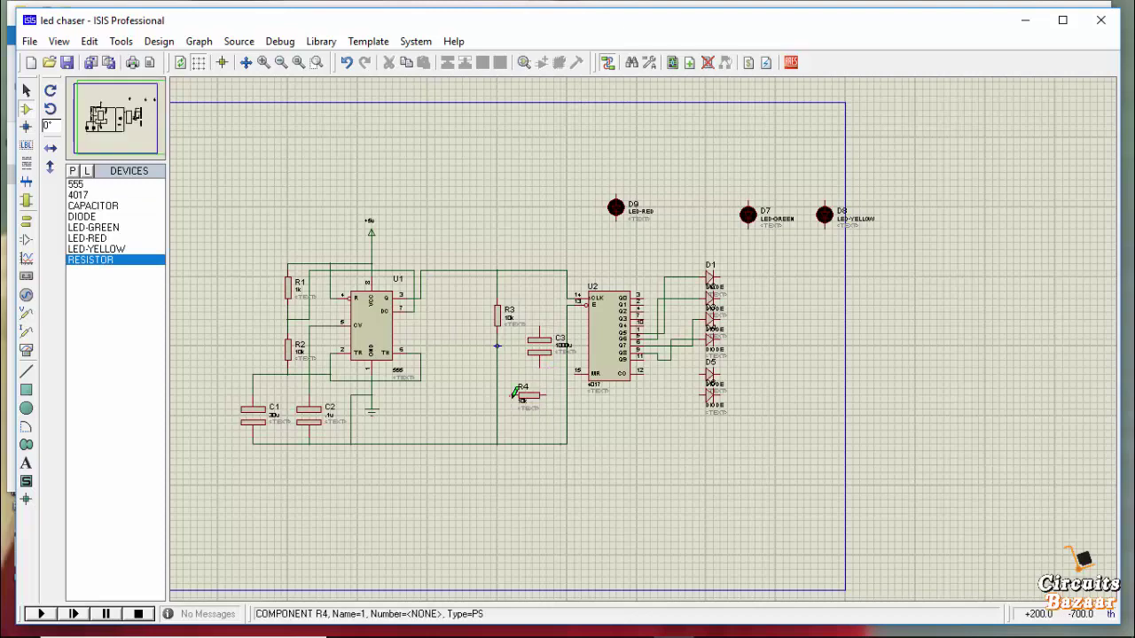
left_click(531, 397)
right_click(532, 399)
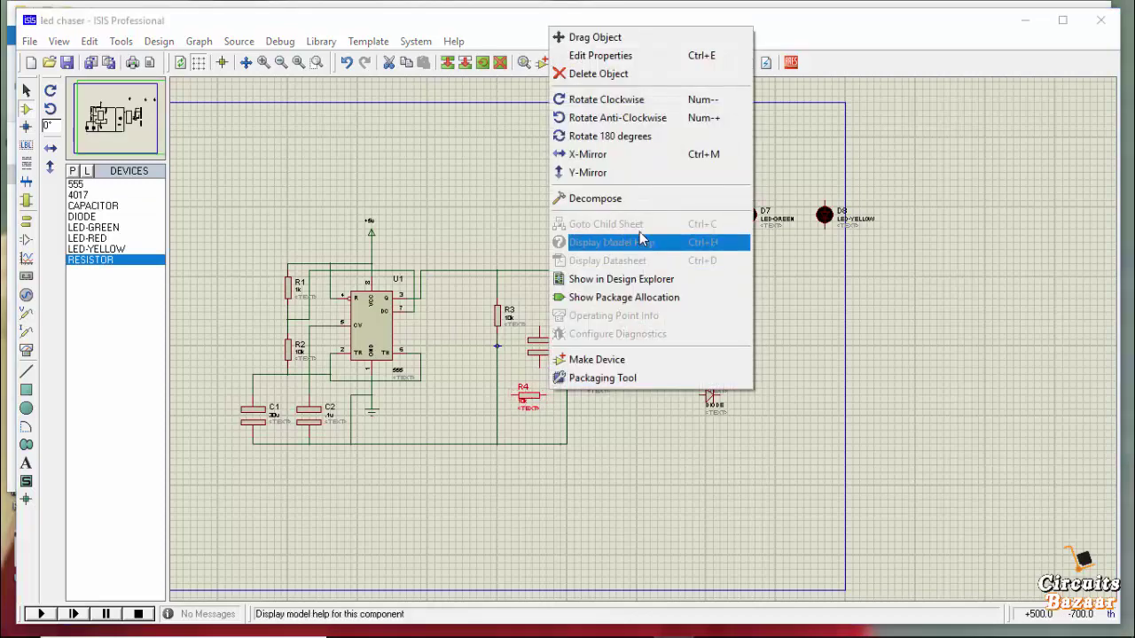
left_click(621, 117)
scroll(532, 399, "up", 3)
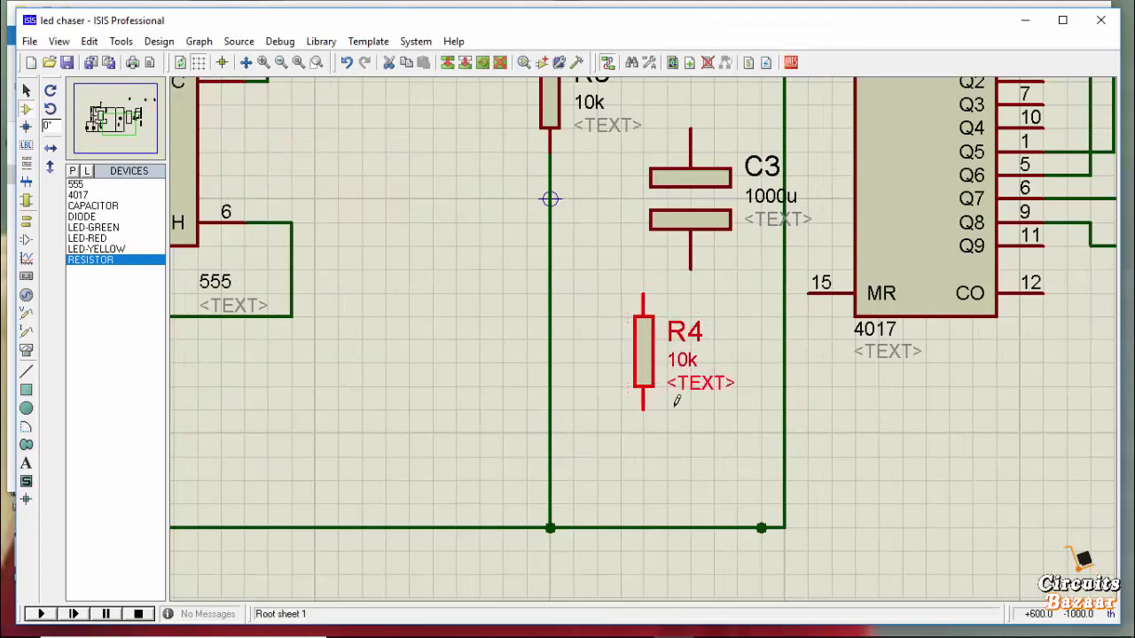
left_click_drag(647, 372, 695, 436)
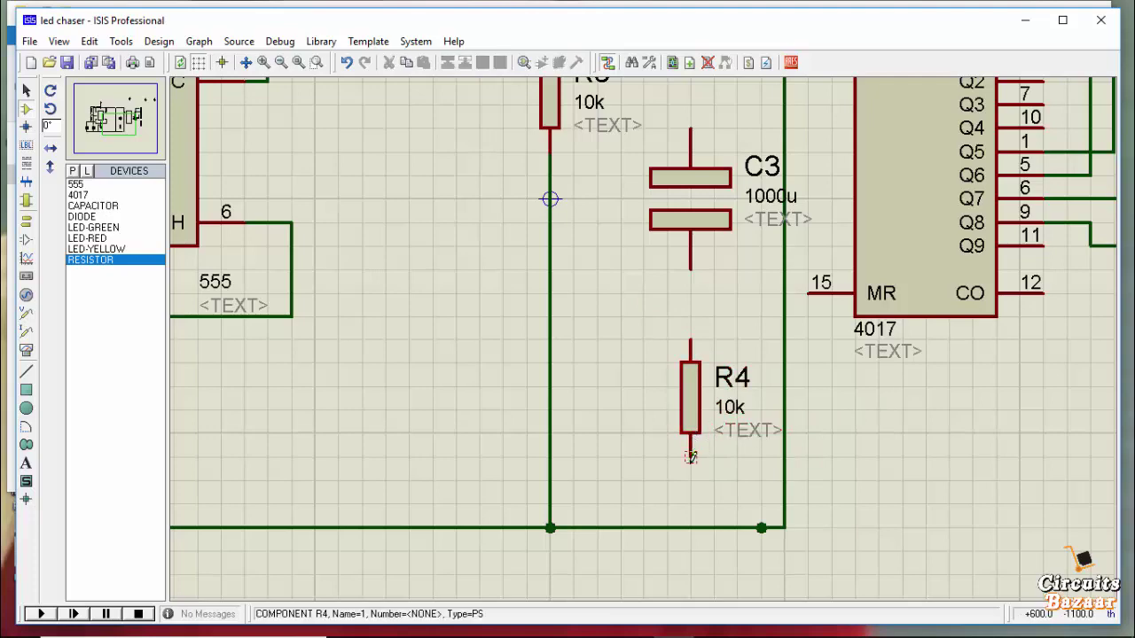
- Wire R4 to the lower ground rail and to C3, and connect C3's upper end to the 4017 CLK wire
left_click(692, 456)
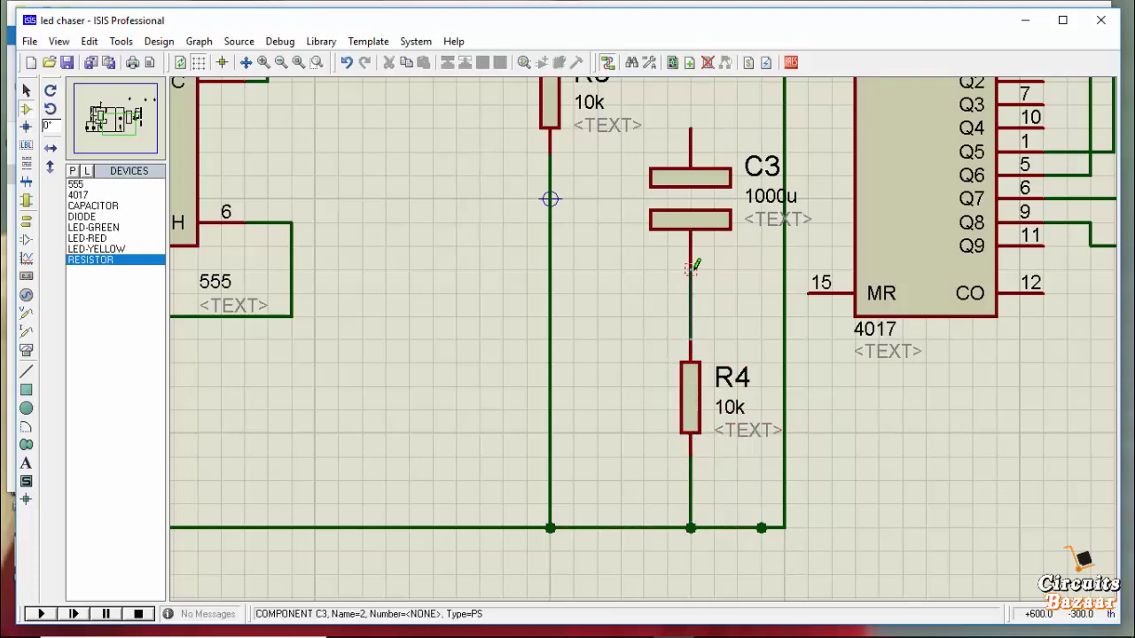
scroll(678, 295, "down", 2)
left_click(664, 249)
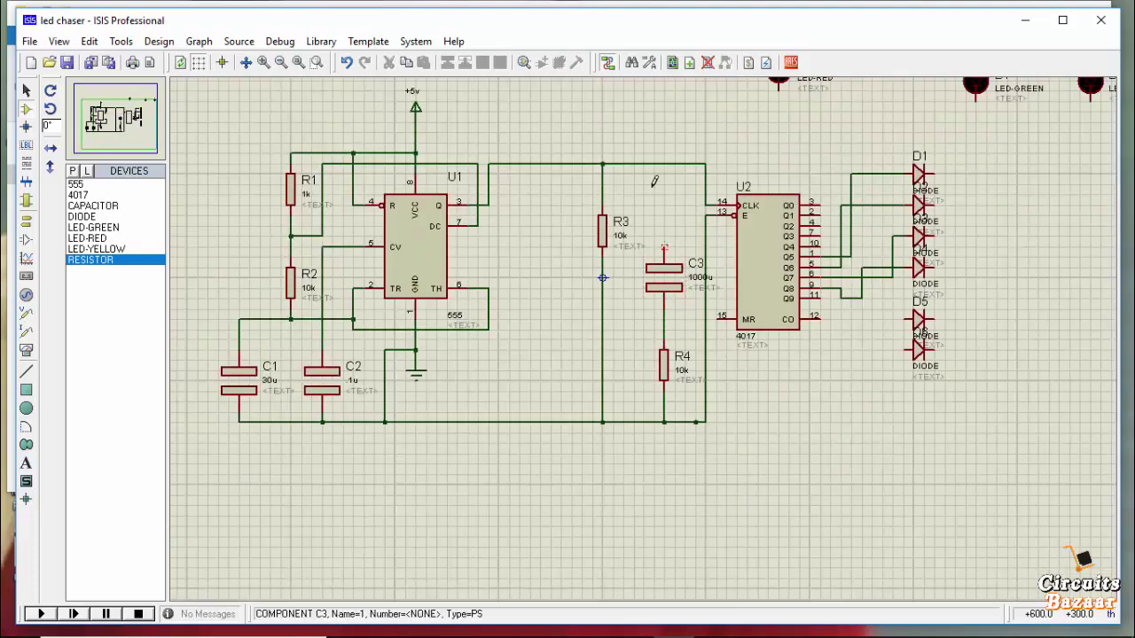
left_click(665, 164)
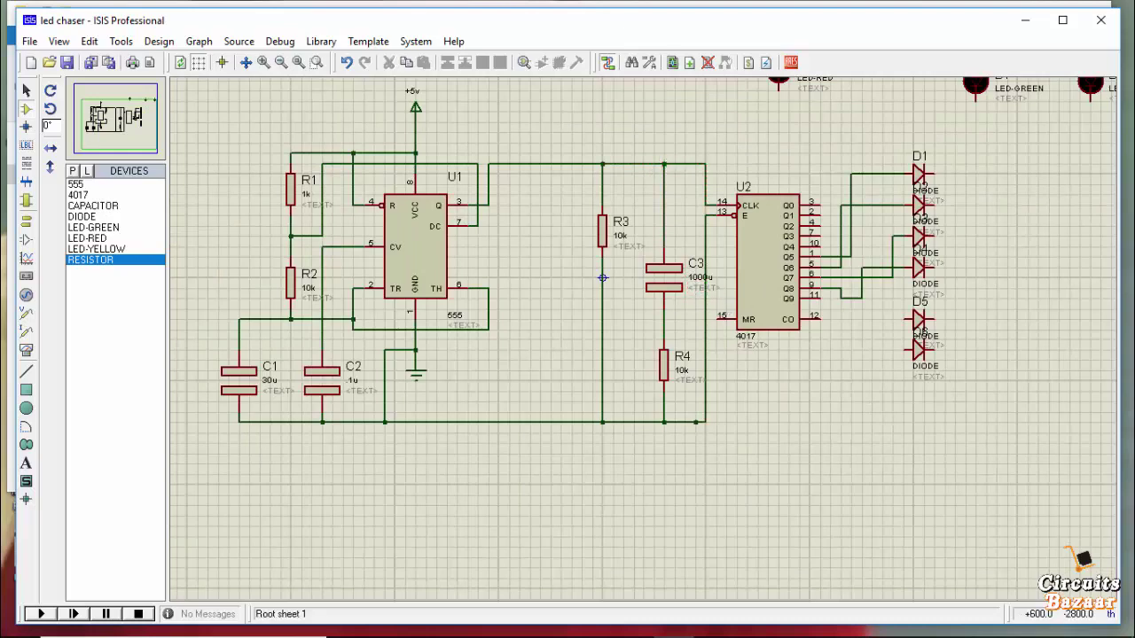
- Check the reset resistor in the reference picture and set R4's value to 22k
left_click(715, 623)
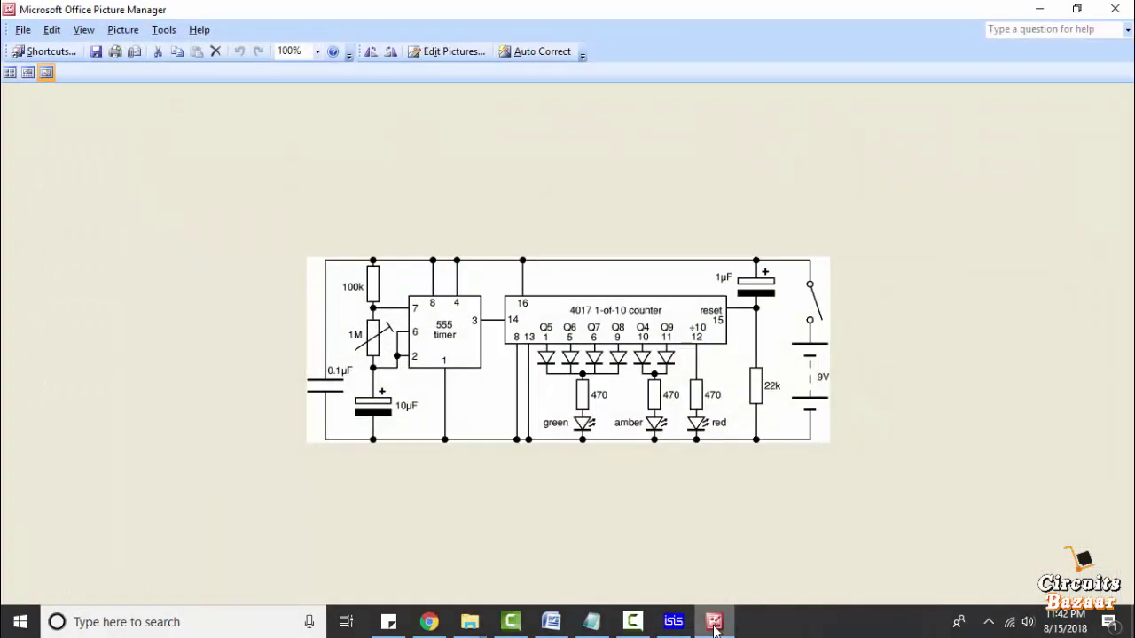
left_click(714, 622)
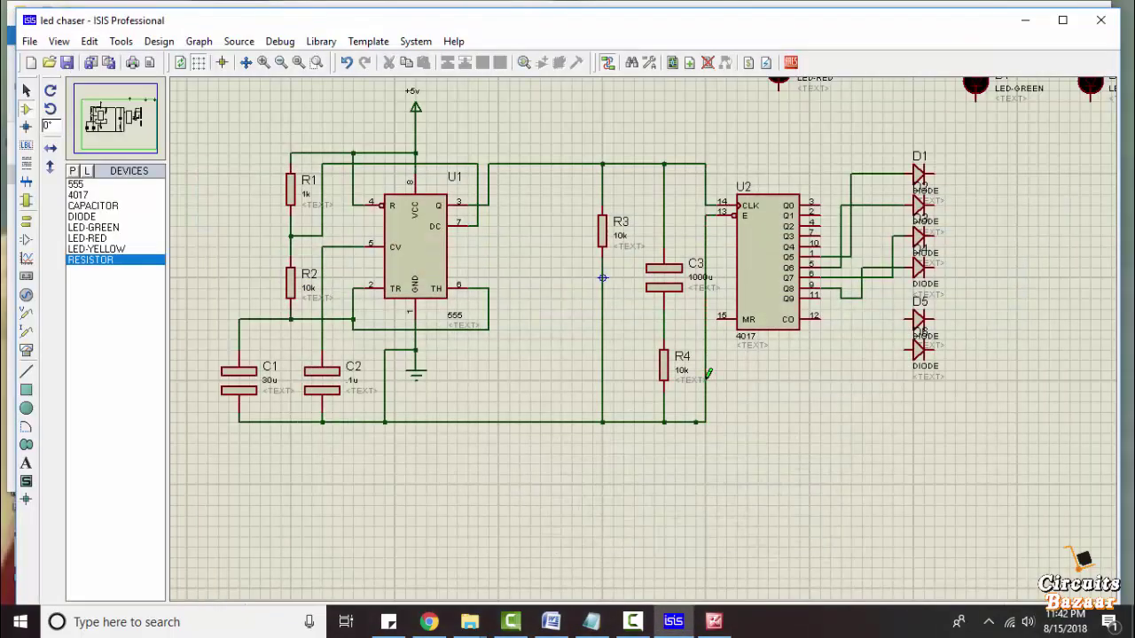
scroll(679, 367, "up", 2)
double_click(647, 346)
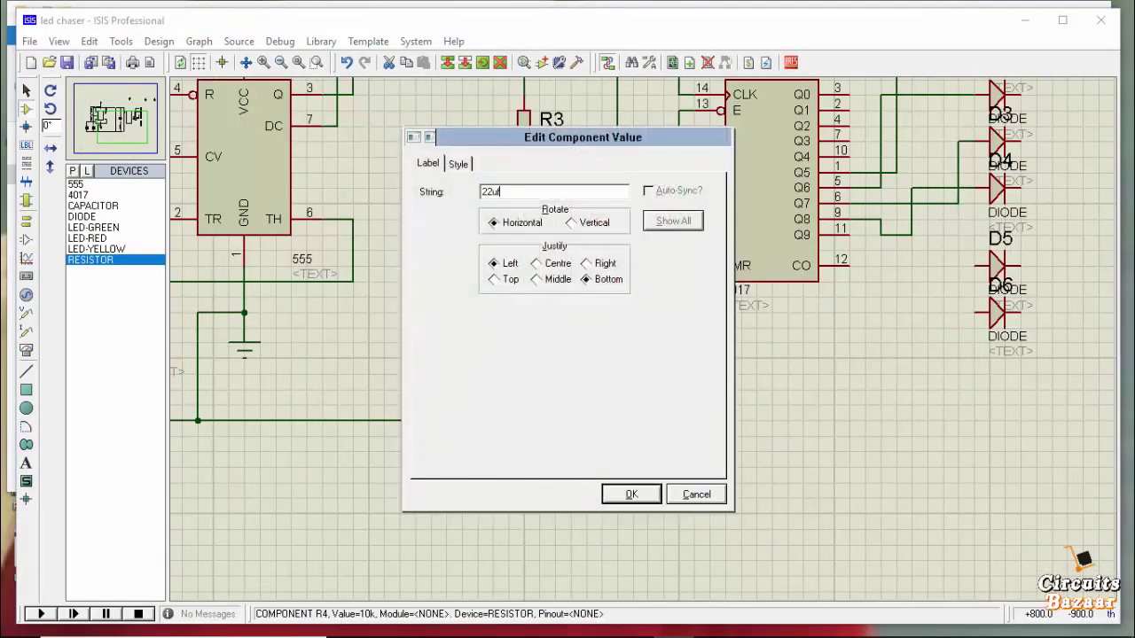
key("Return")
double_click(648, 344)
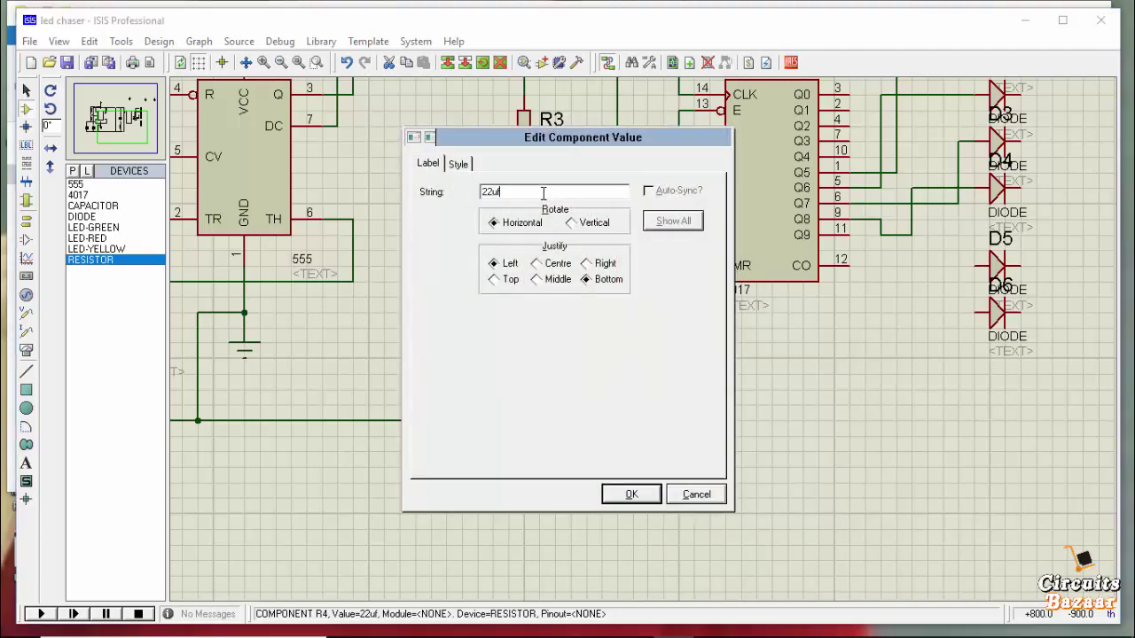
key("Return")
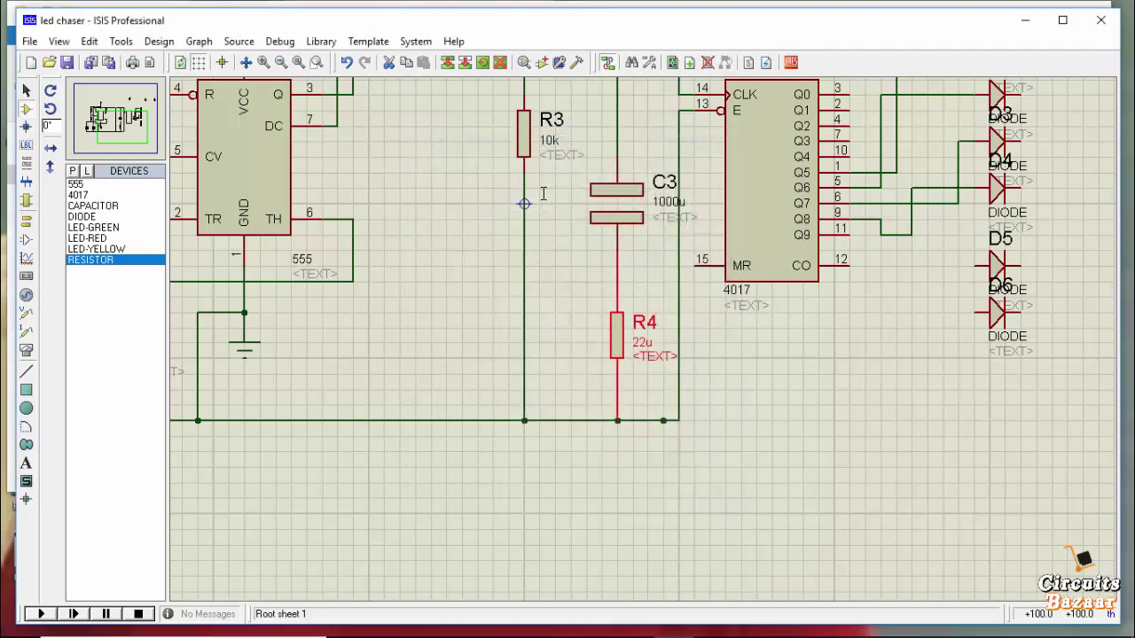
double_click(645, 346)
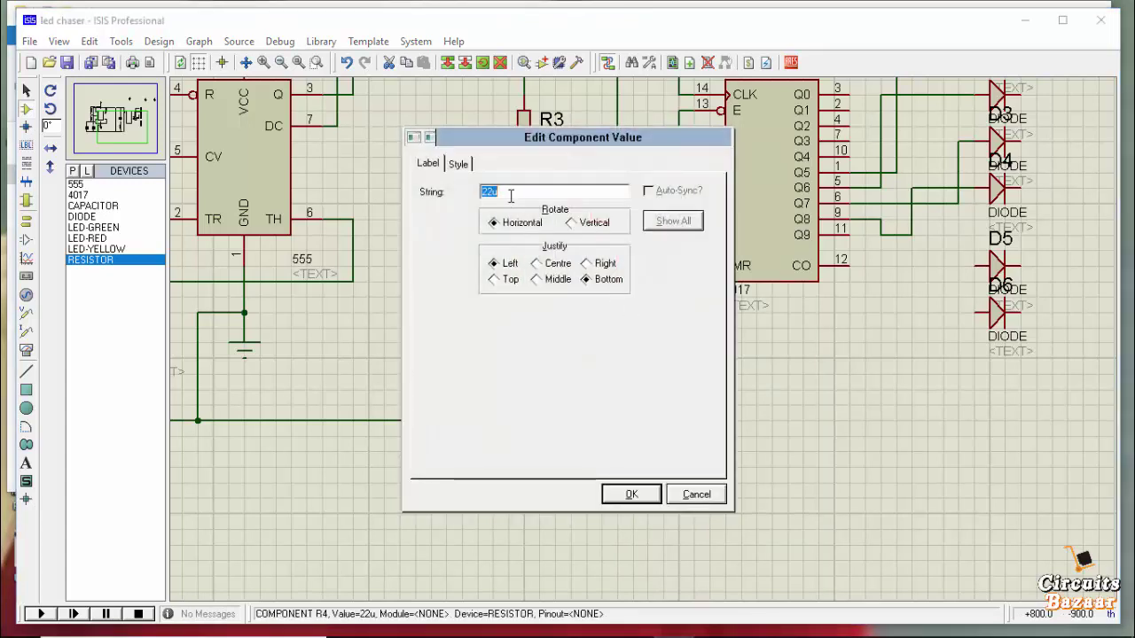
type("k")
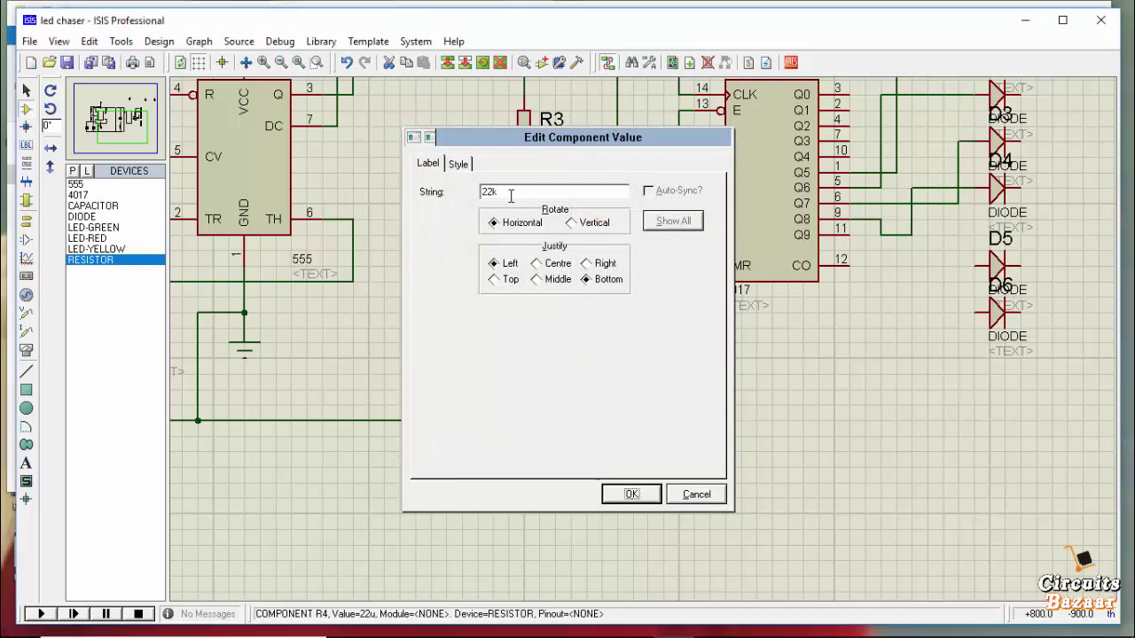
key("Return")
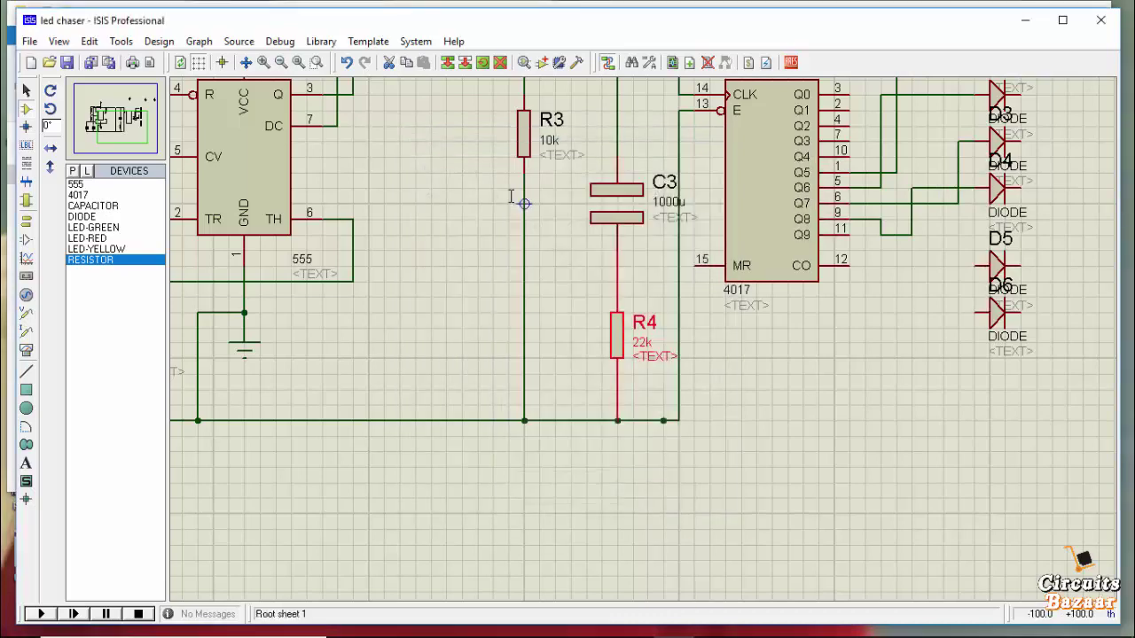
- Check the reset capacitor in the reference picture and set C3's value to 1u
double_click(669, 204)
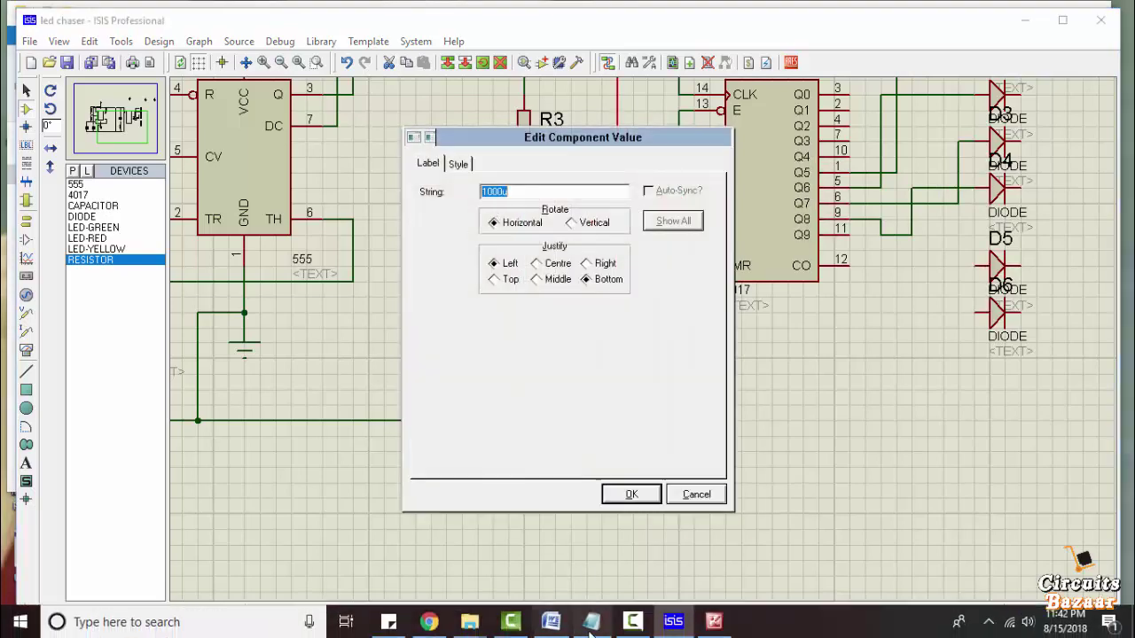
left_click(714, 622)
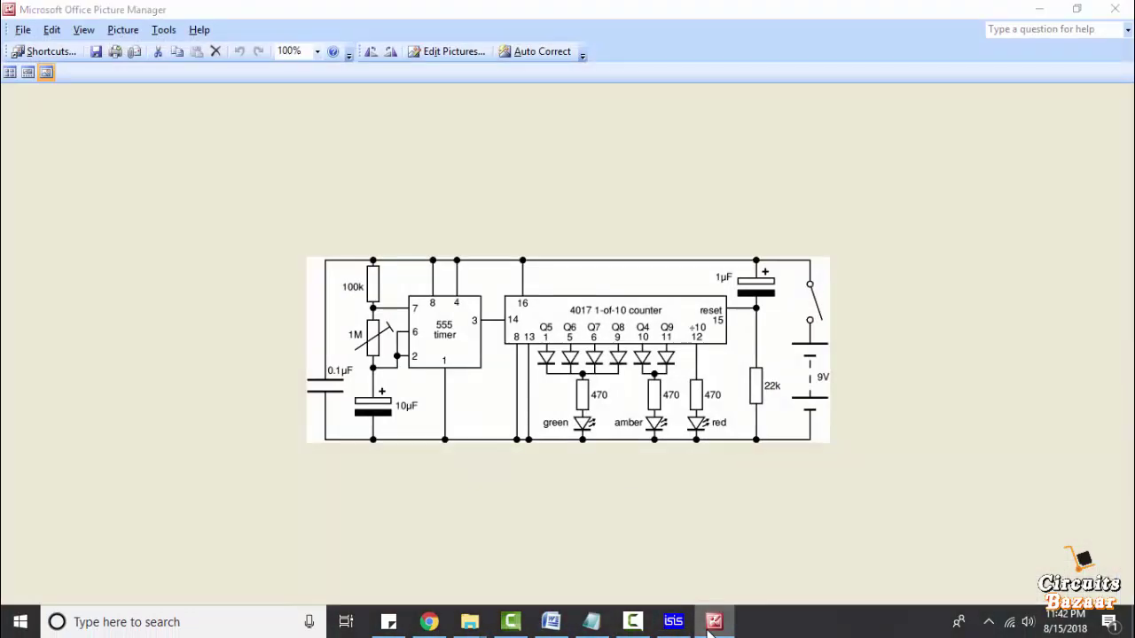
left_click(711, 628)
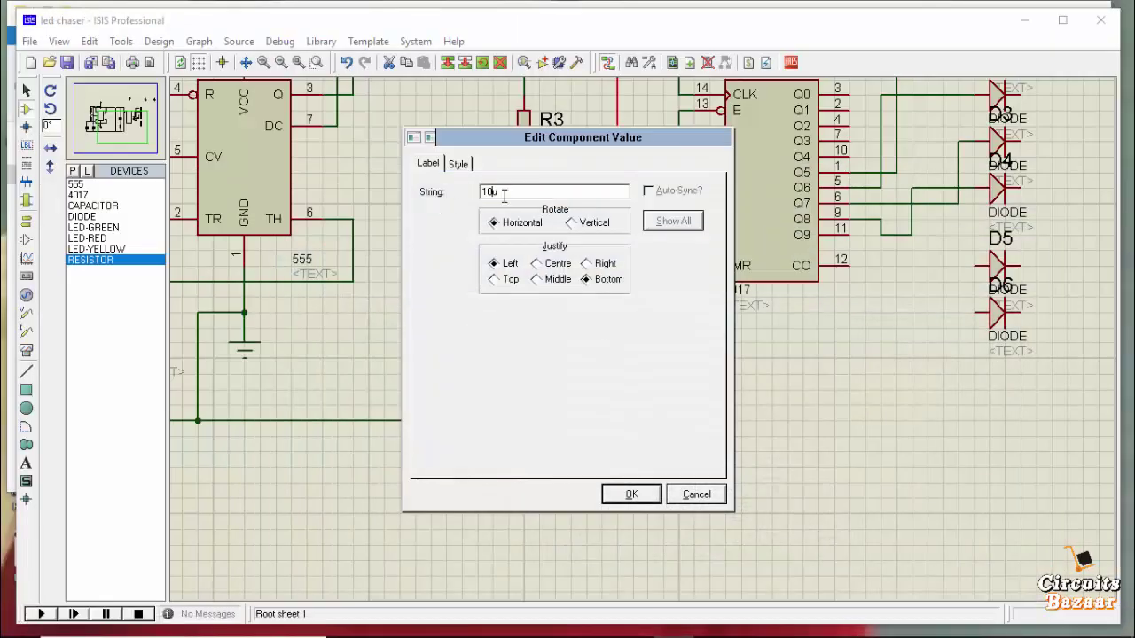
key("Return")
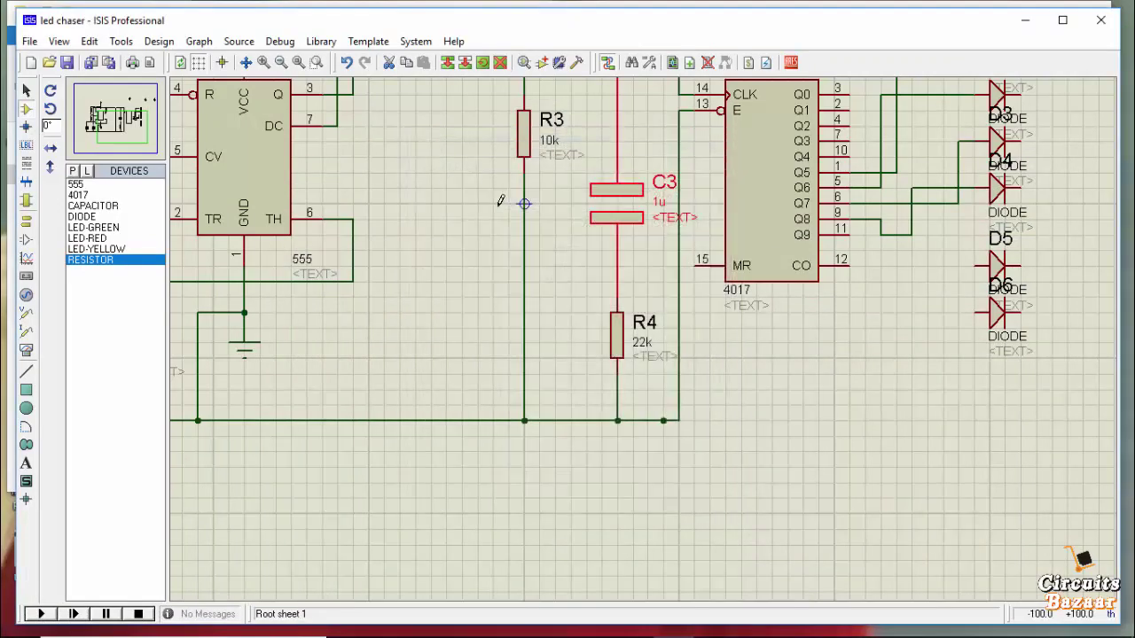
scroll(309, 307, "down", 2)
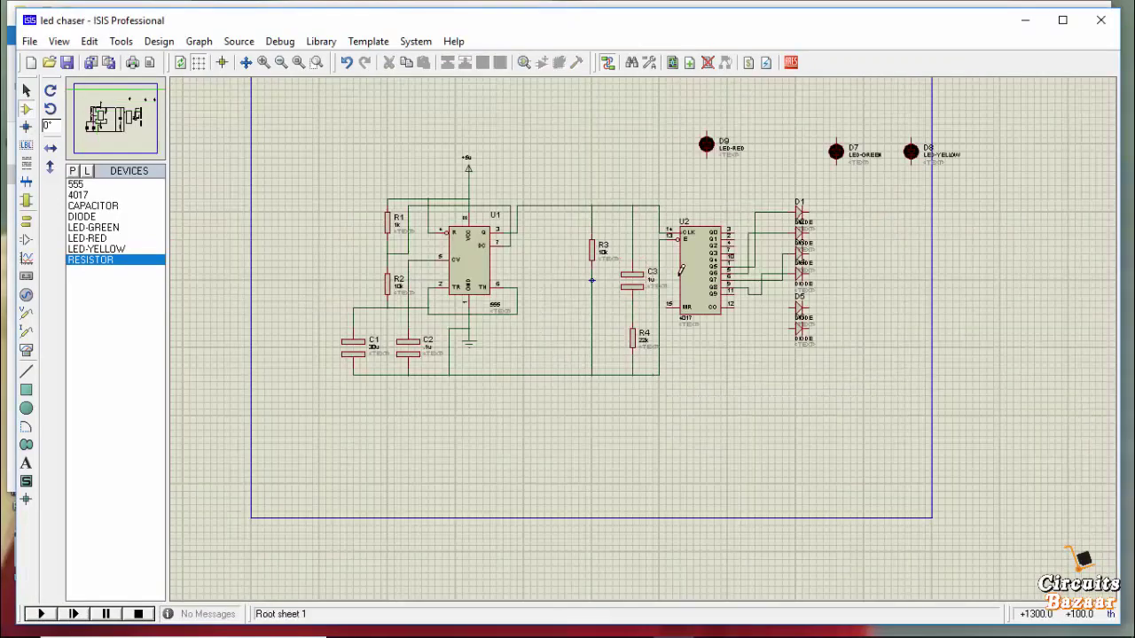
- Wire the 4017's MR pin 15 to the junction between C3 and R4
scroll(649, 414, "up", 2)
scroll(650, 414, "up", 2)
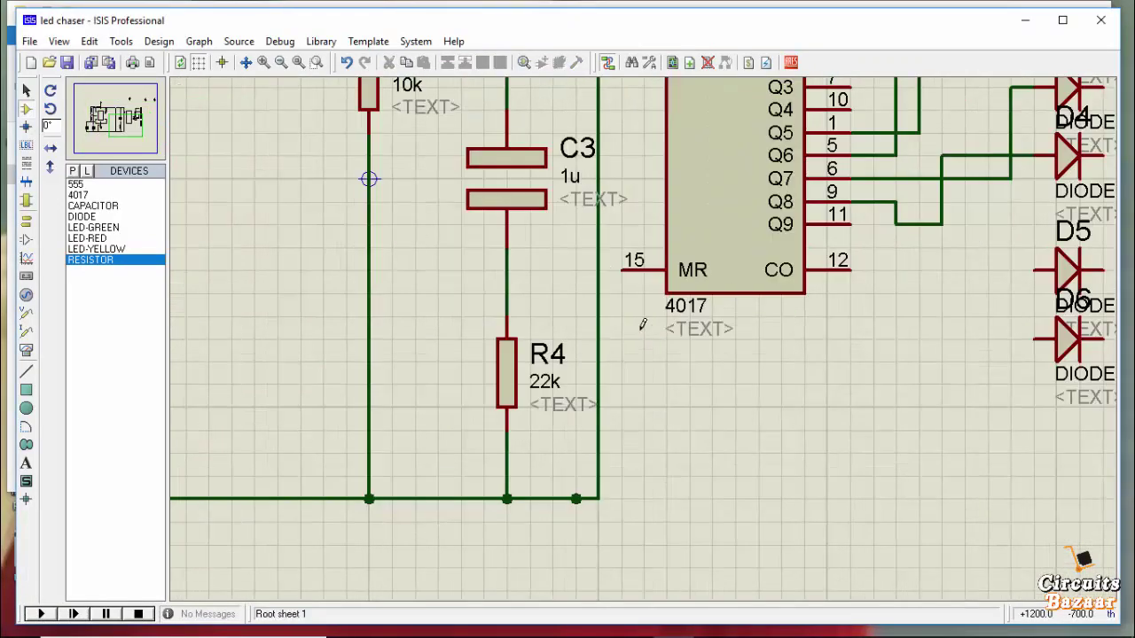
left_click(624, 270)
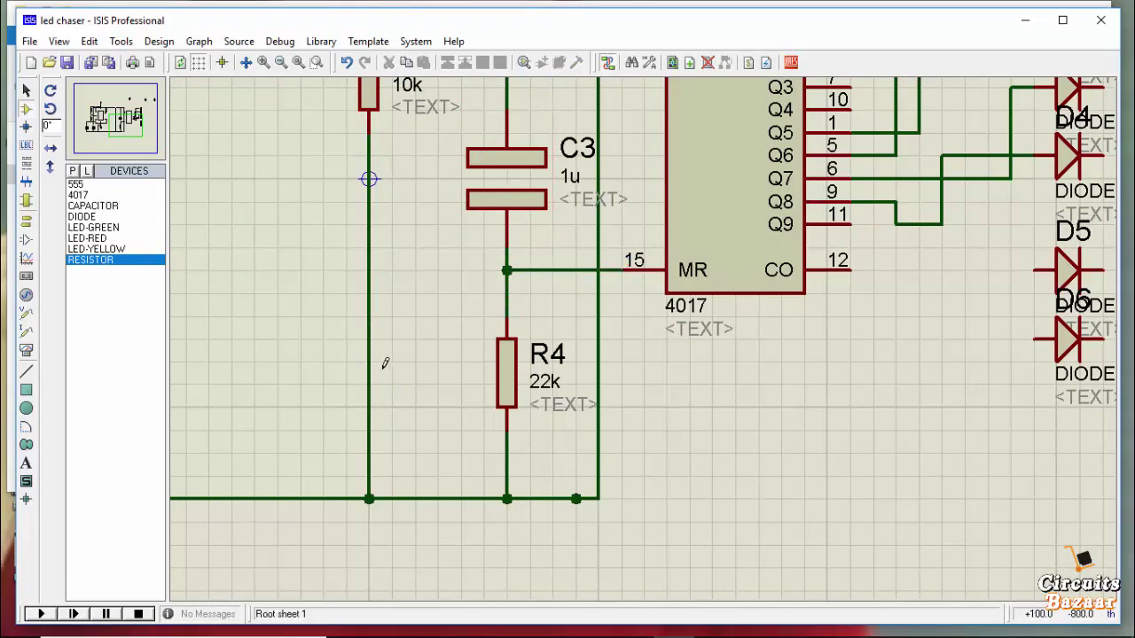
- Check the reference picture, wire 4017 output Q9 to D6's anode and output Q4 to D5's anode
scroll(836, 241, "down", 2)
scroll(838, 282, "up", 1)
scroll(838, 282, "up", 1)
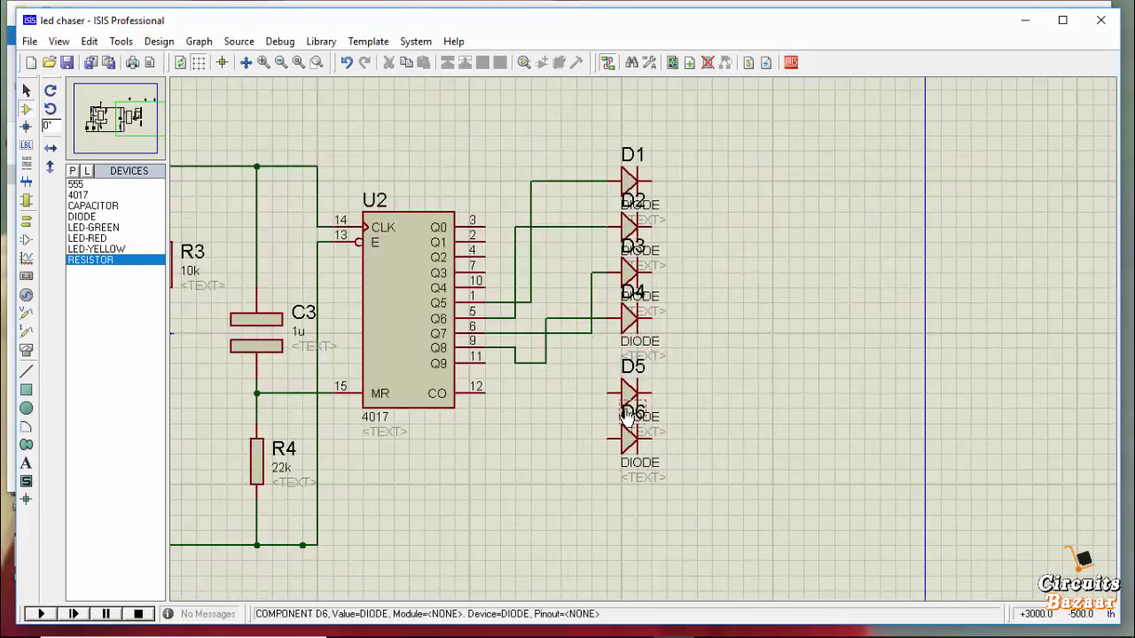
mouse_move(682, 631)
left_click(714, 621)
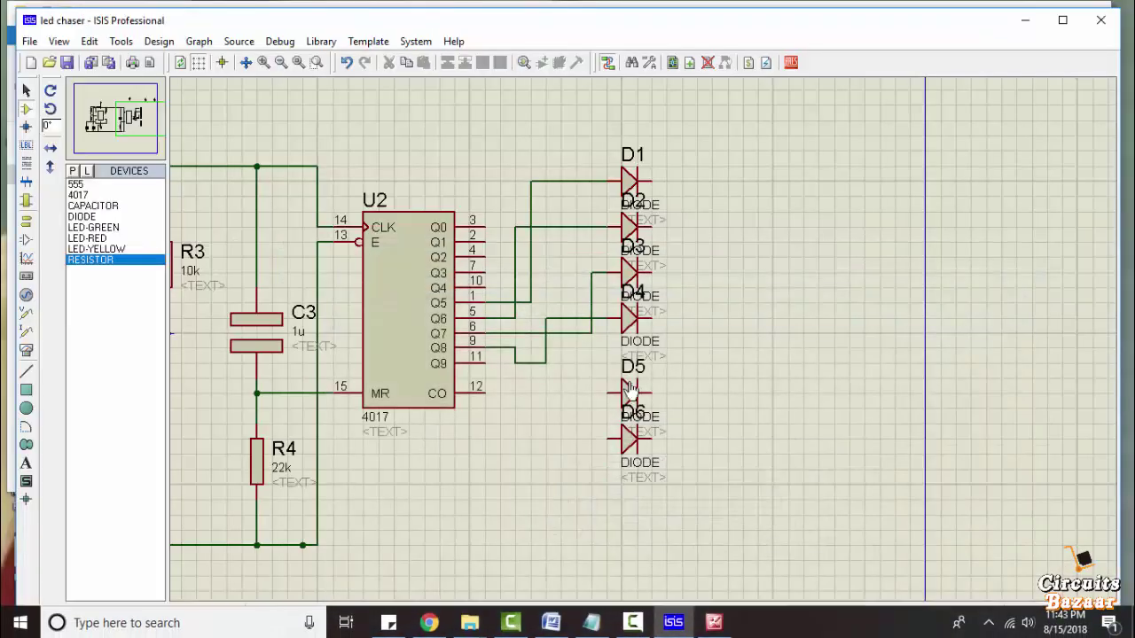
left_click(674, 621)
scroll(497, 380, "up", 1)
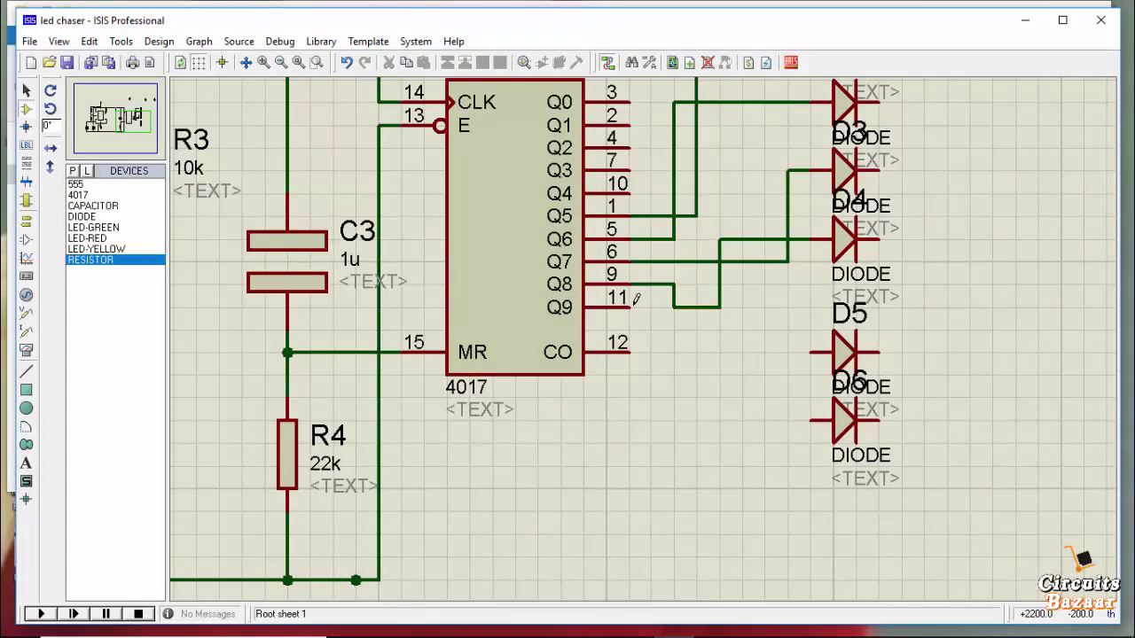
left_click(631, 306)
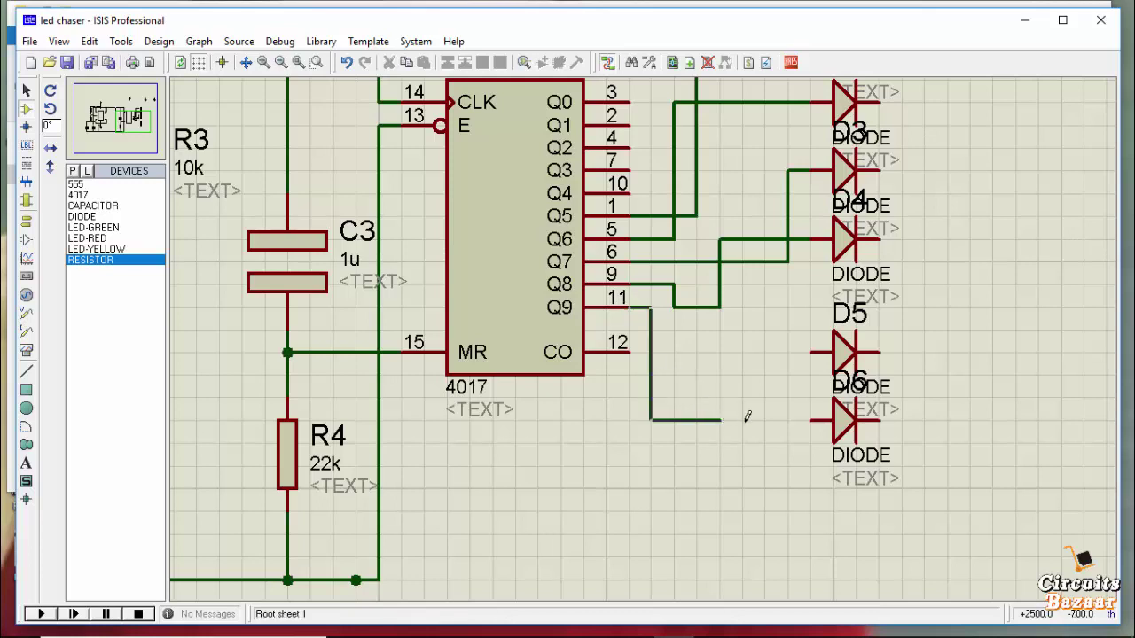
left_click(811, 419)
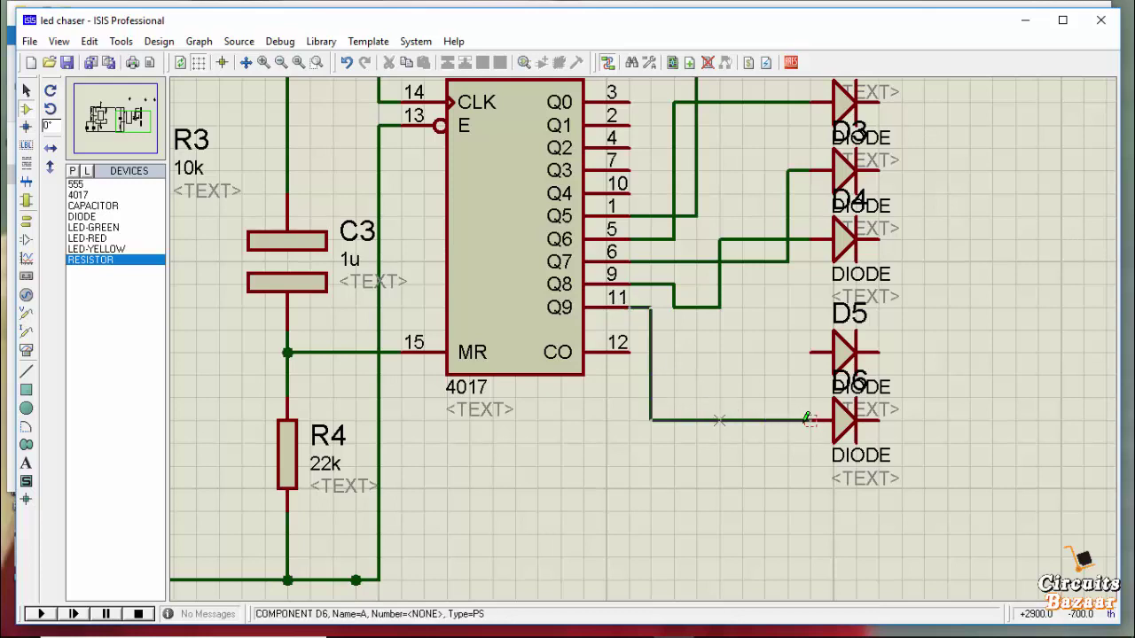
left_click(803, 352)
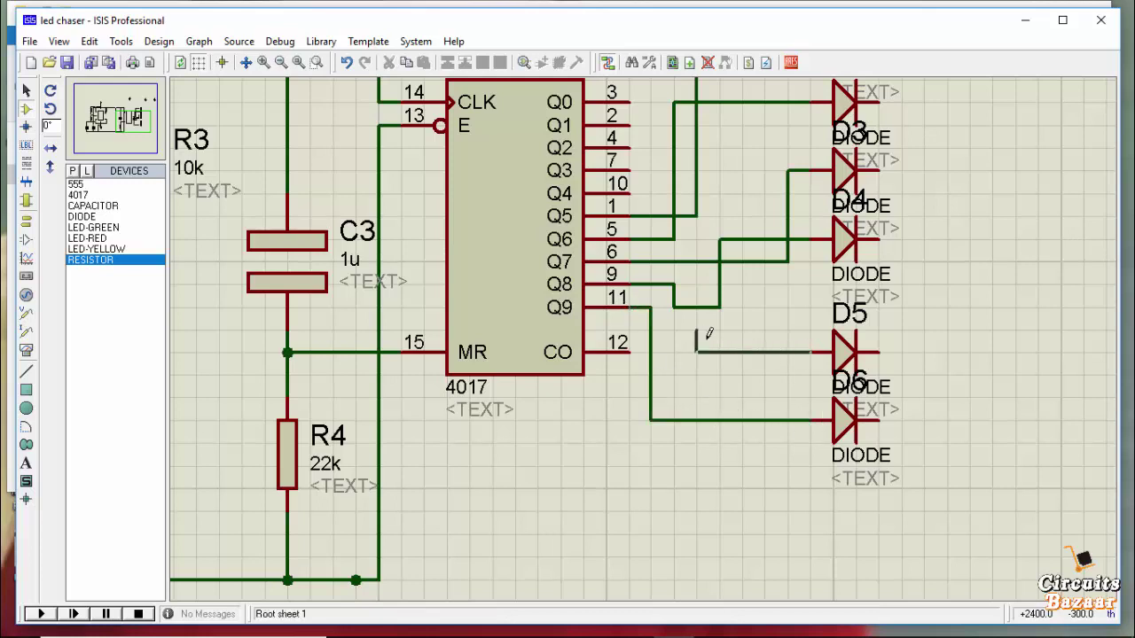
left_click(636, 184)
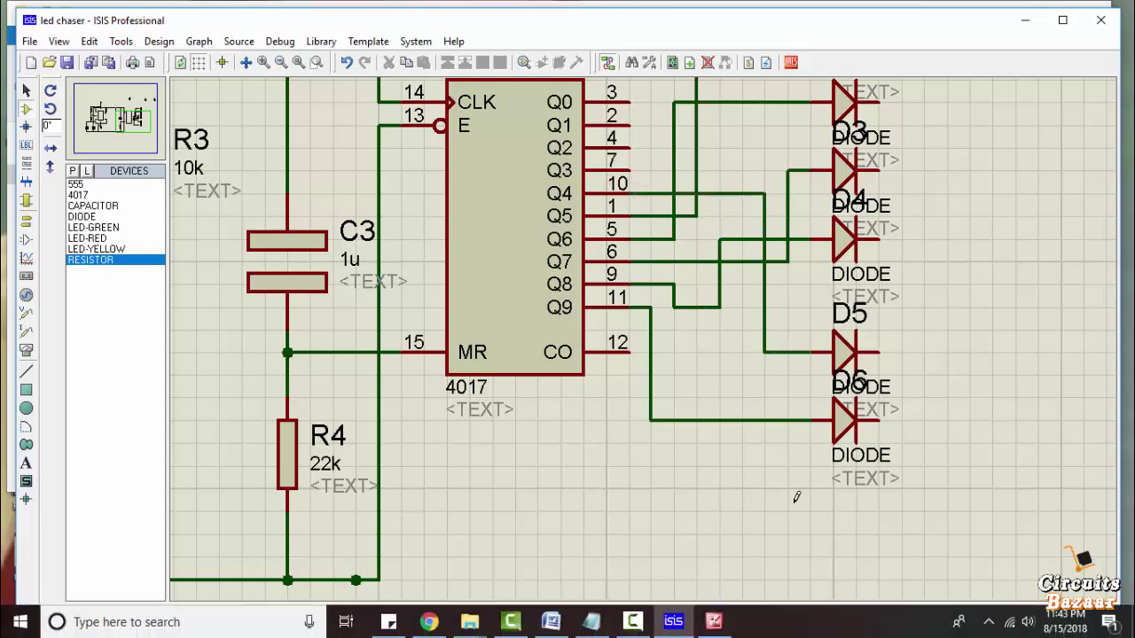
- Wire the cathodes of diodes D5 and D6 together
left_click(877, 352)
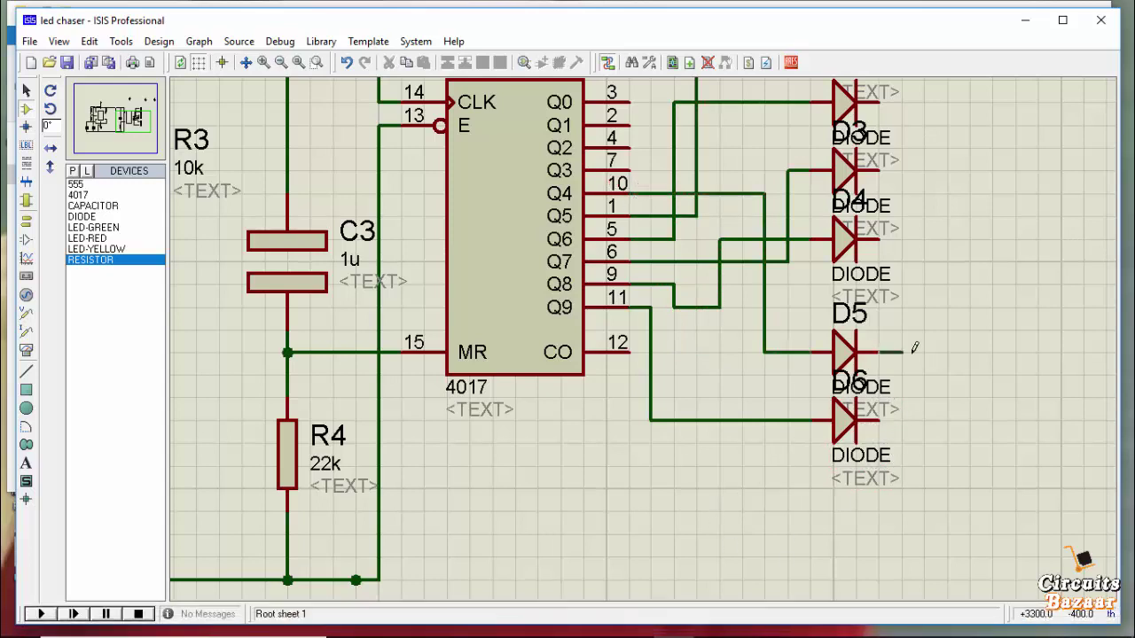
left_click(992, 419)
left_click(878, 419)
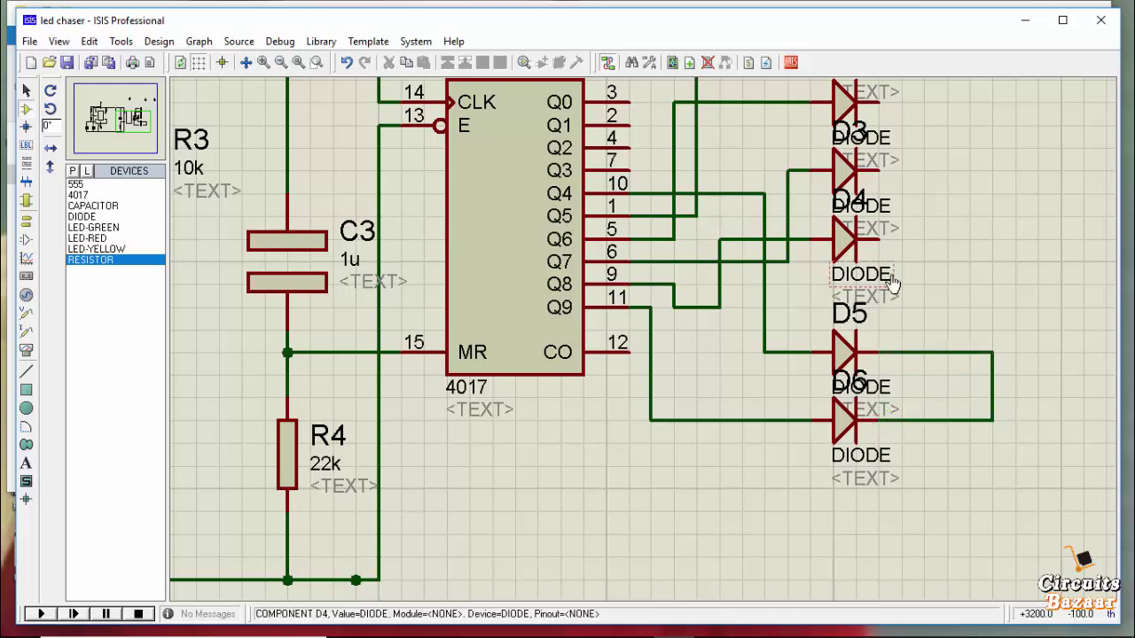
- Join the cathodes of diodes D1, D2, D3 and D4 on one common vertical wire
left_click(878, 239)
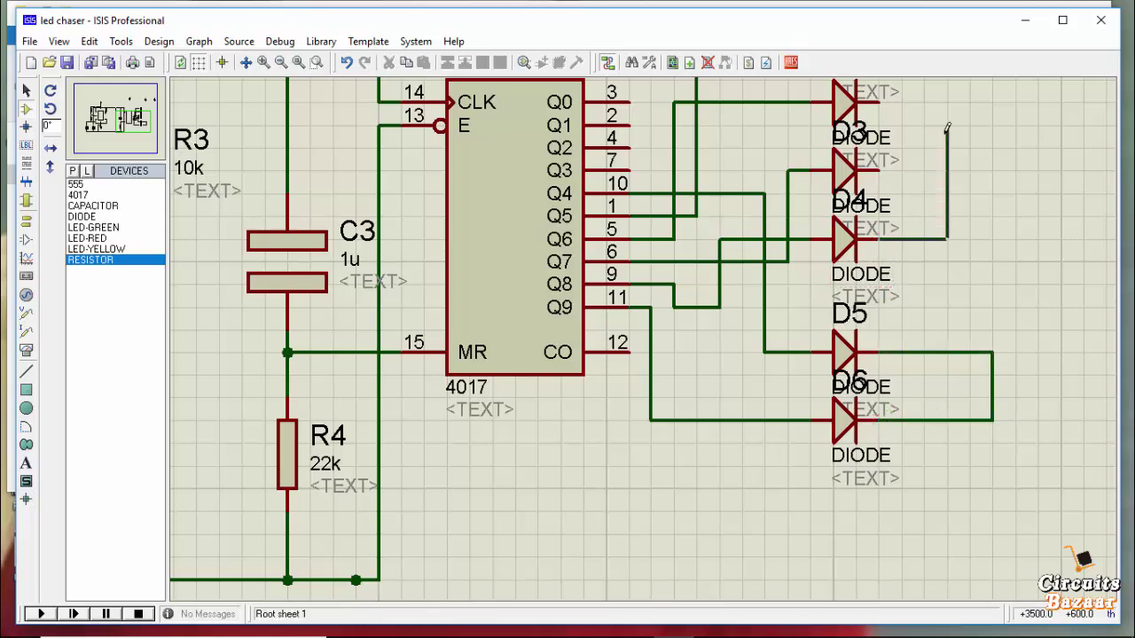
scroll(947, 128, "down", 1)
left_click(829, 137)
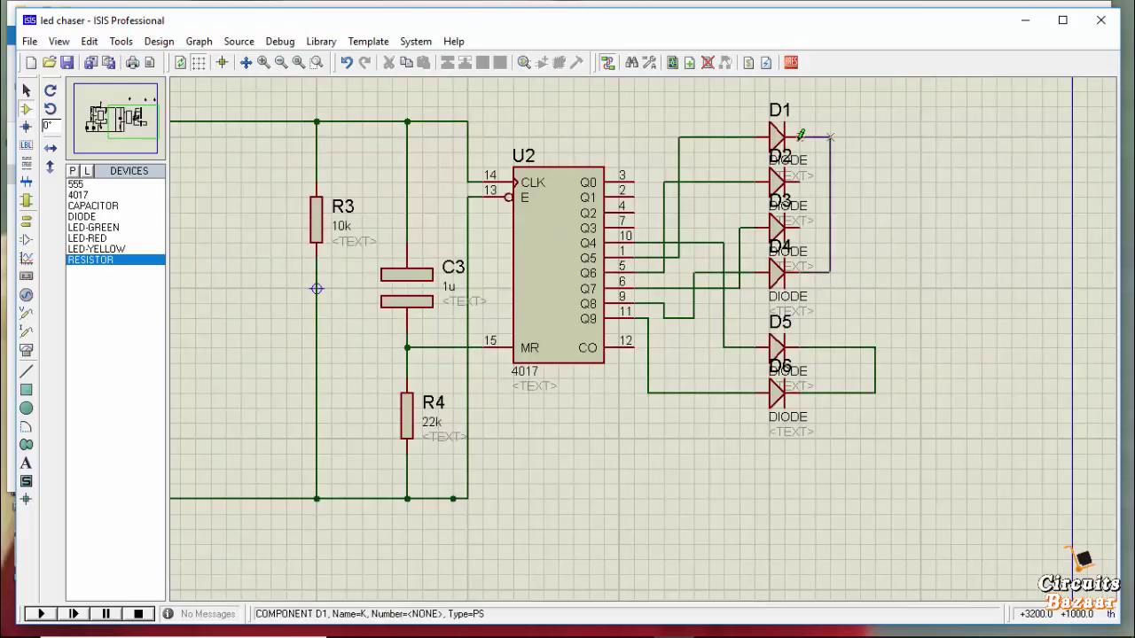
left_click(801, 136)
left_click(801, 181)
left_click(830, 182)
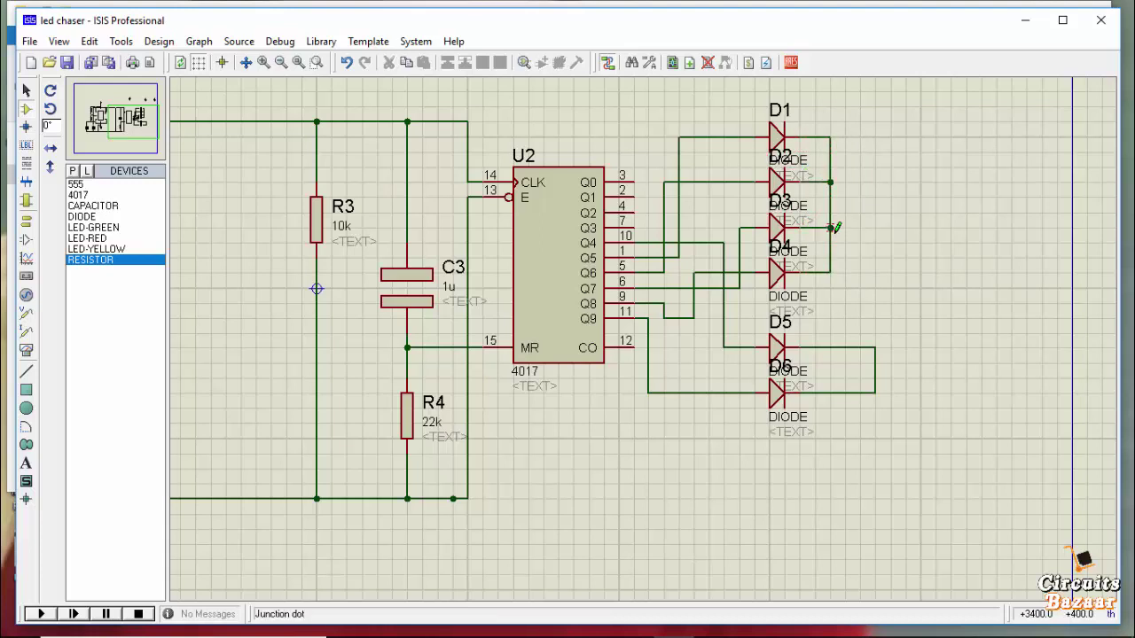
- Move the vertical wire joining D5 and D6 closer to the diodes, in line with the D1–D4 common wire
right_click(878, 361)
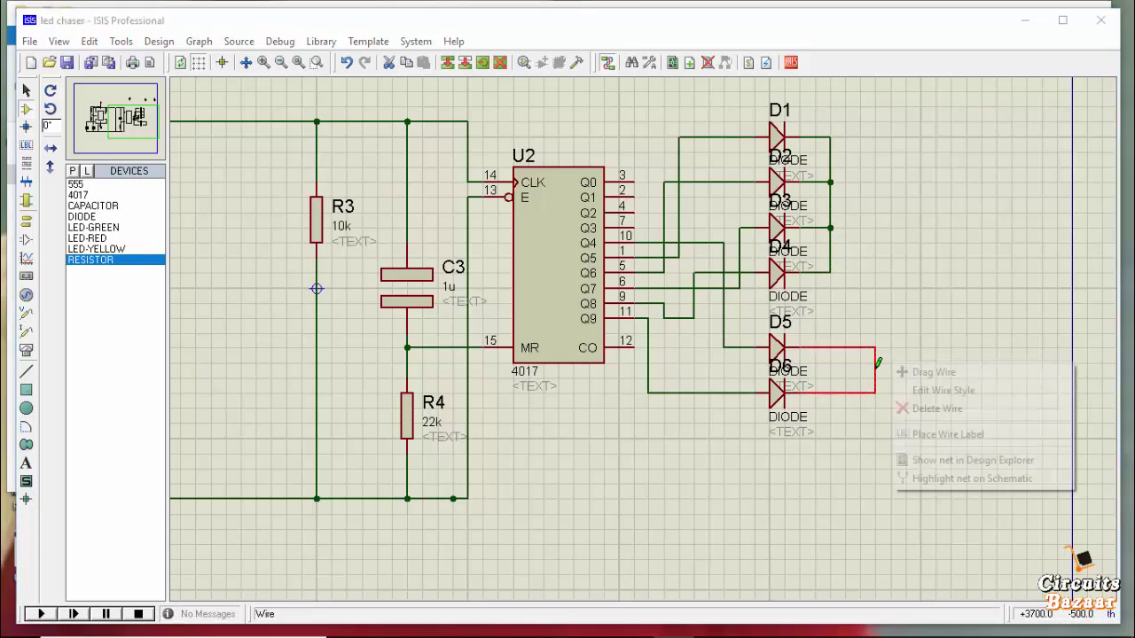
left_click(931, 371)
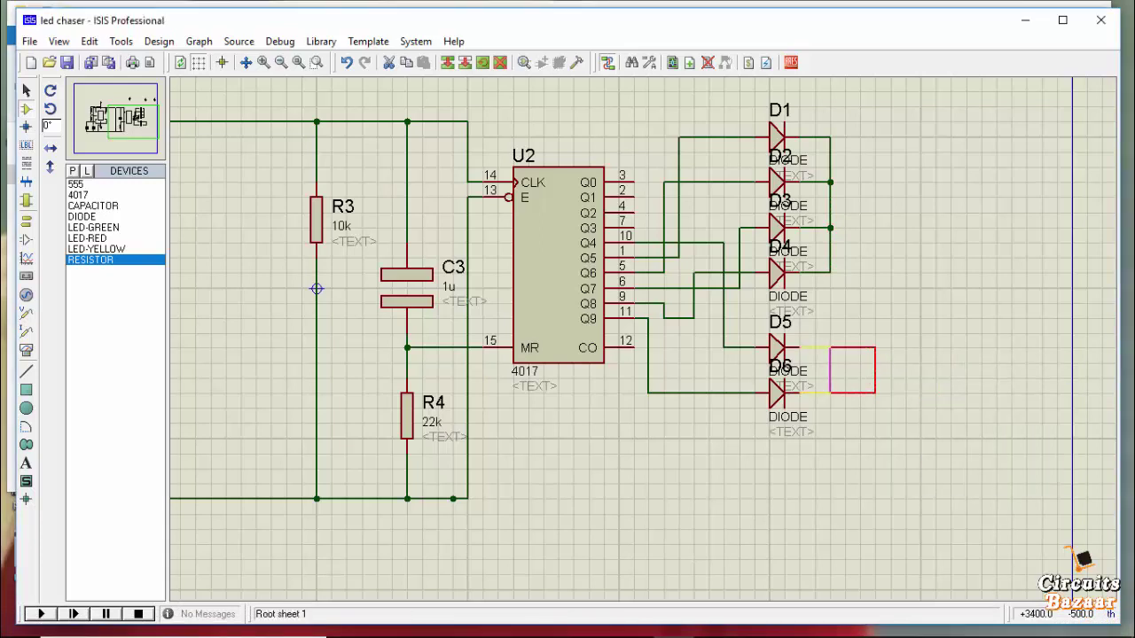
left_click(829, 370)
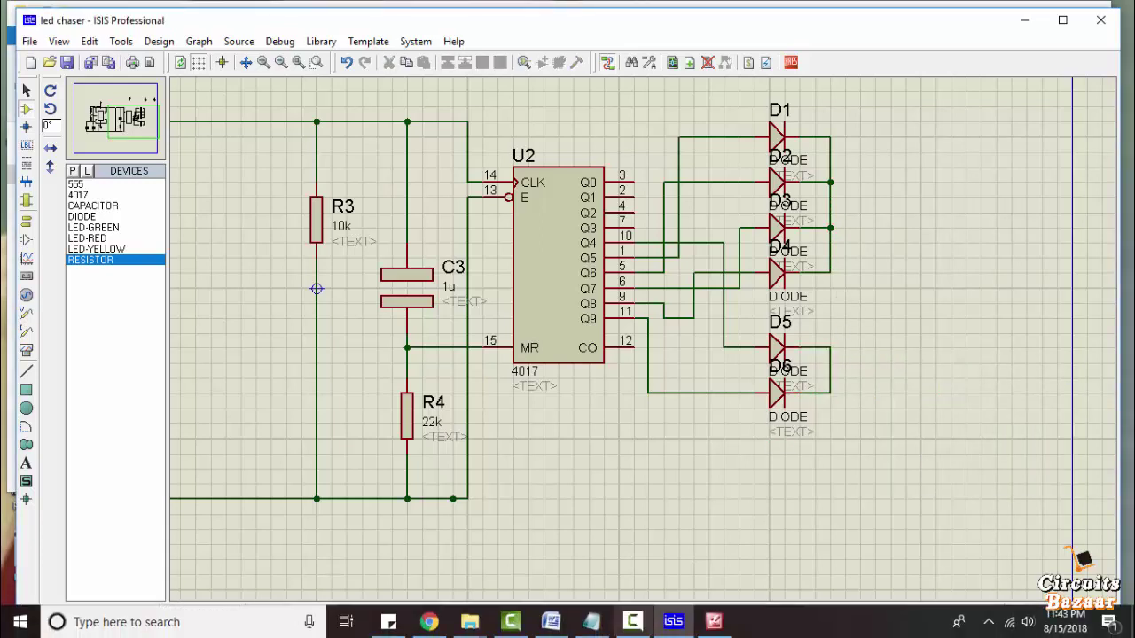
- Check the reference picture and place two horizontal RESISTORs beside the D1–D4 and D5–D6 diode groups, aligned one below the other
left_click(715, 622)
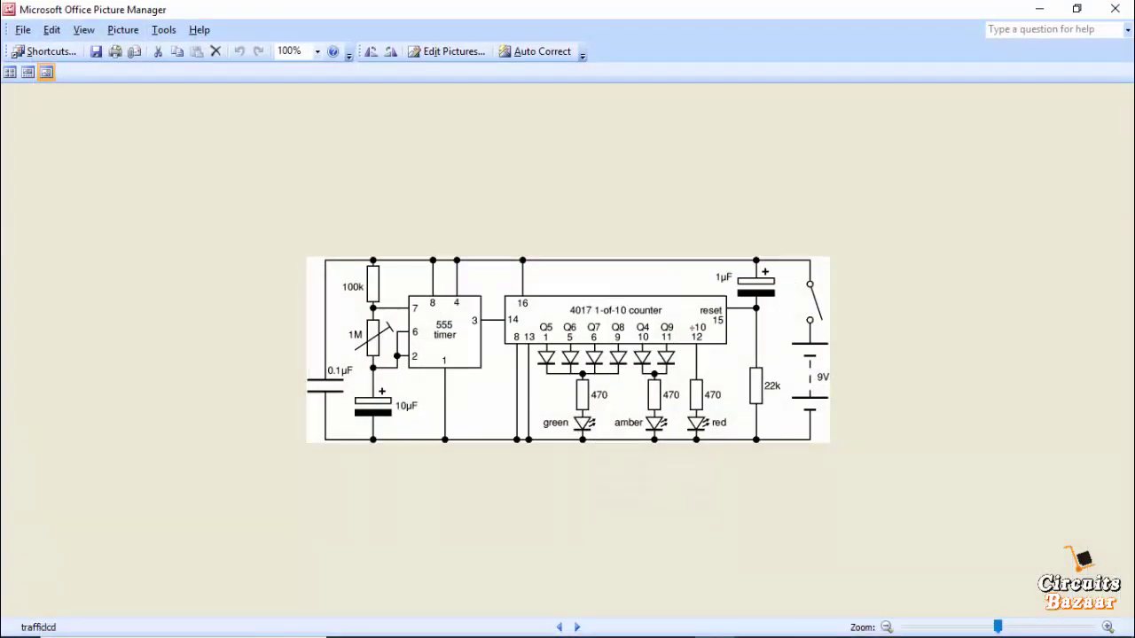
mouse_move(720, 625)
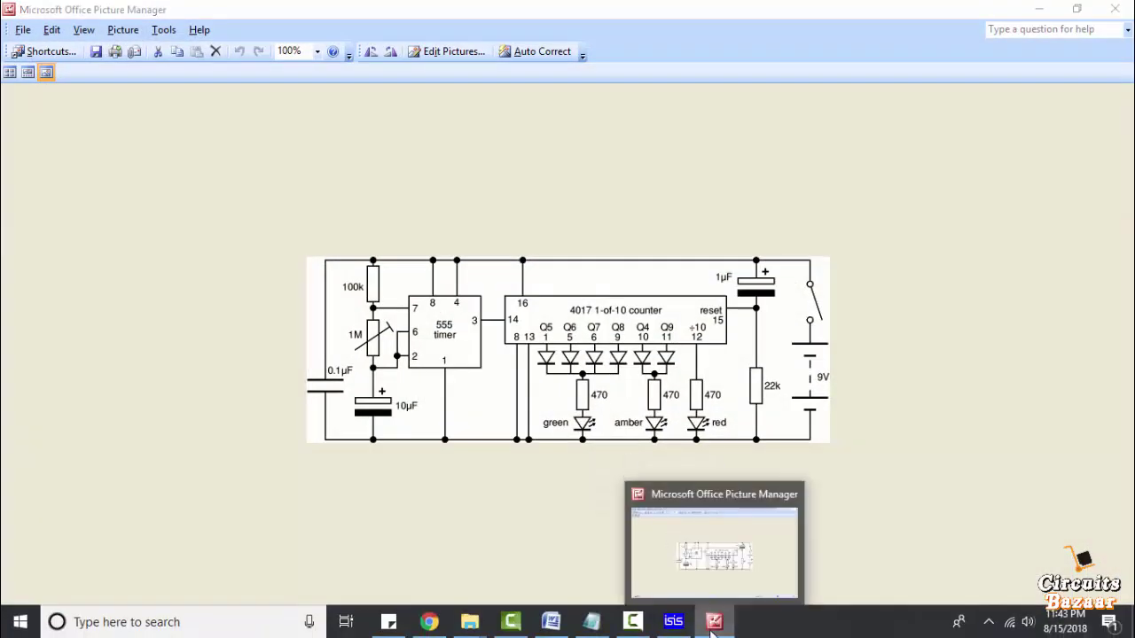
left_click(714, 623)
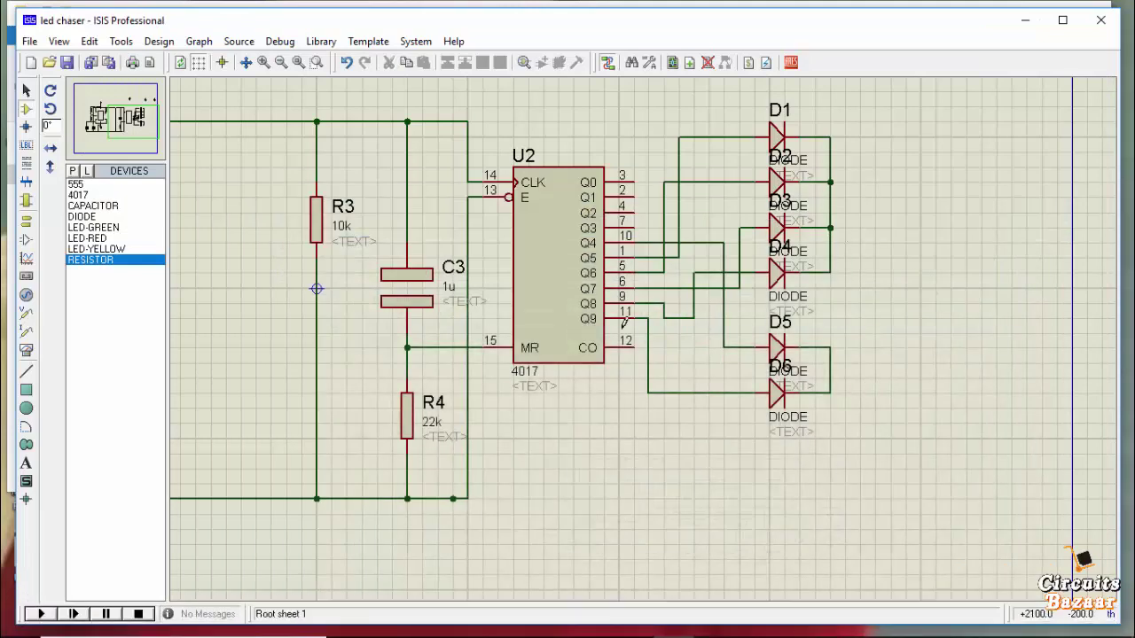
scroll(625, 324, "down", 3)
scroll(643, 337, "up", 3)
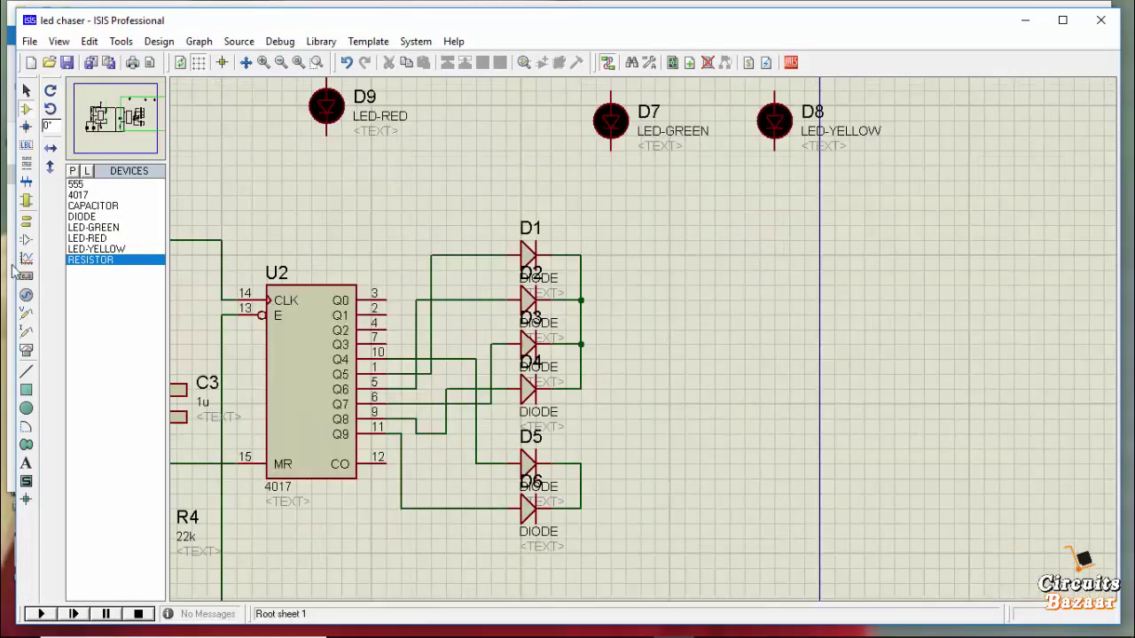
left_click(92, 260)
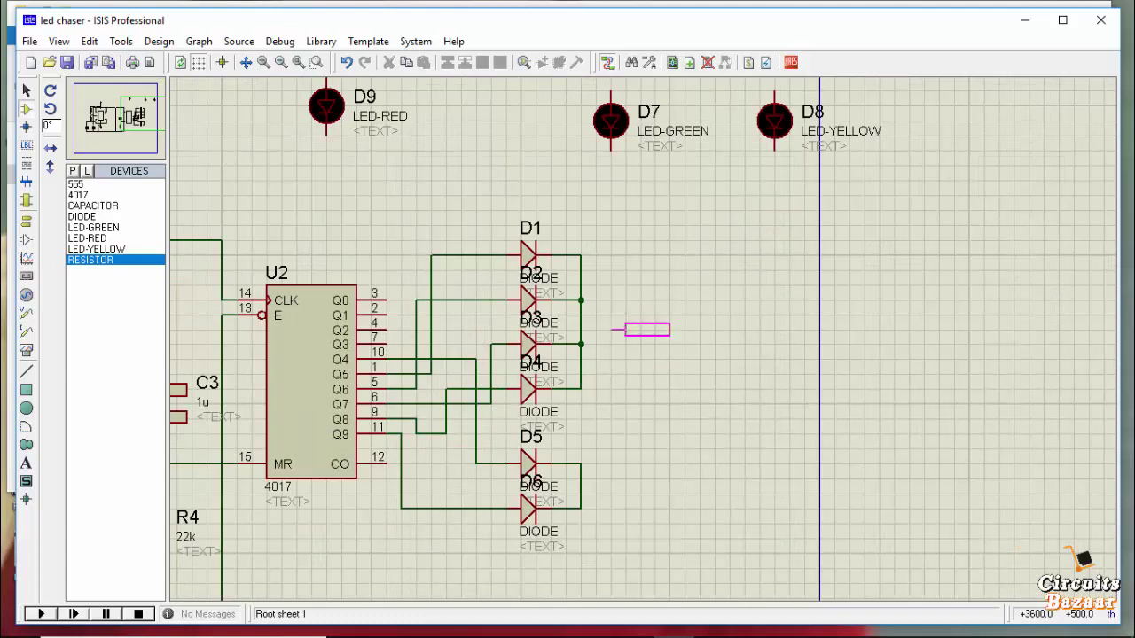
left_click(647, 329)
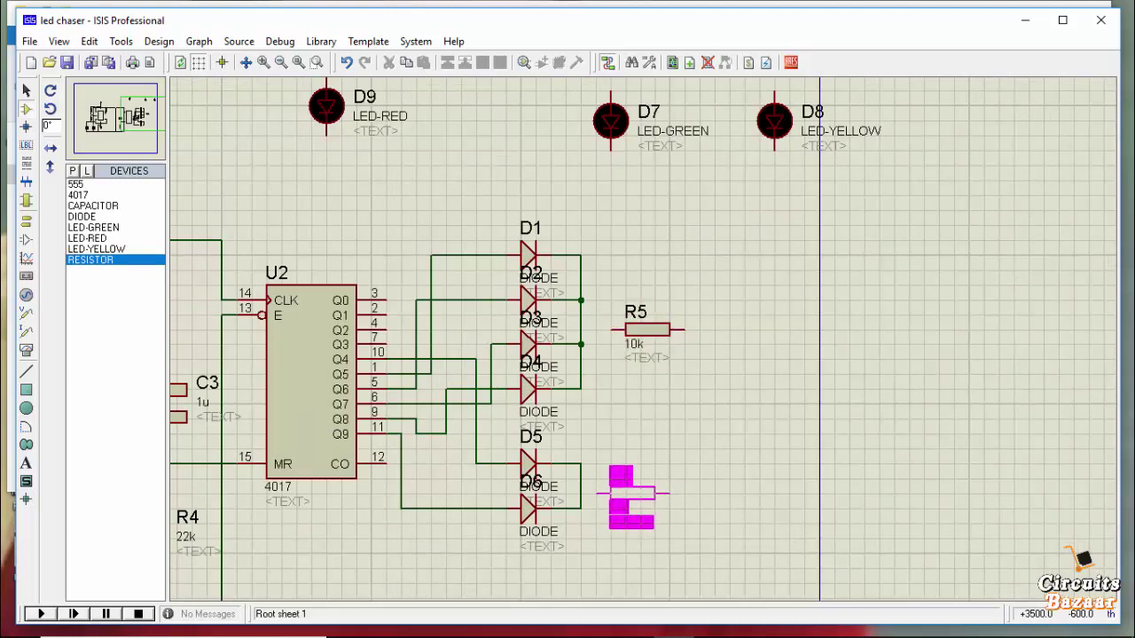
left_click(631, 494)
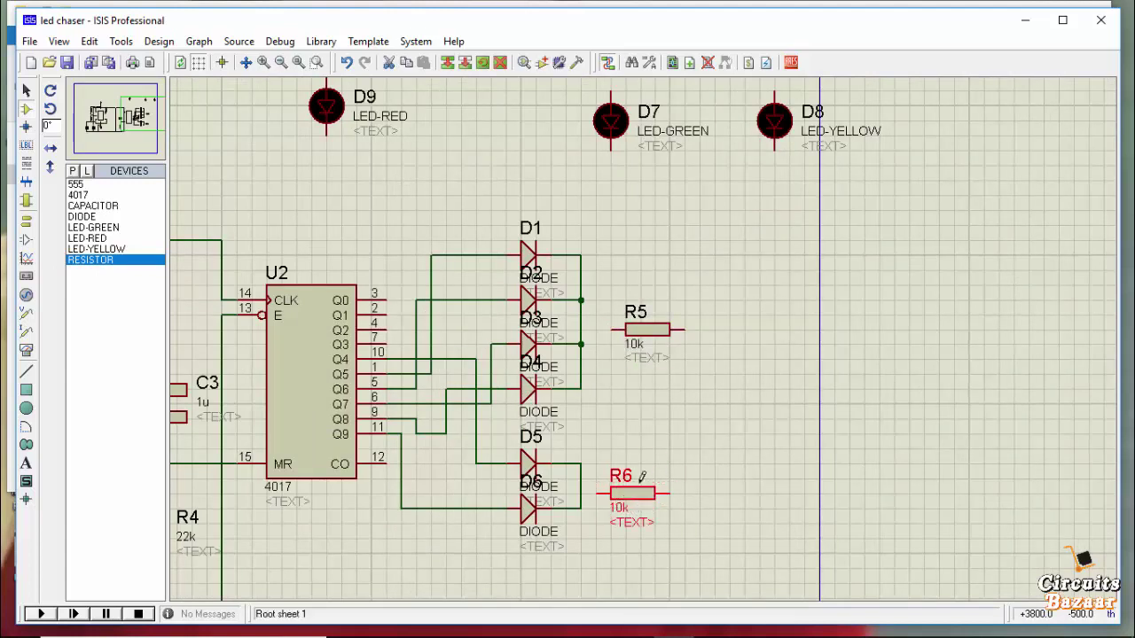
left_click(648, 512)
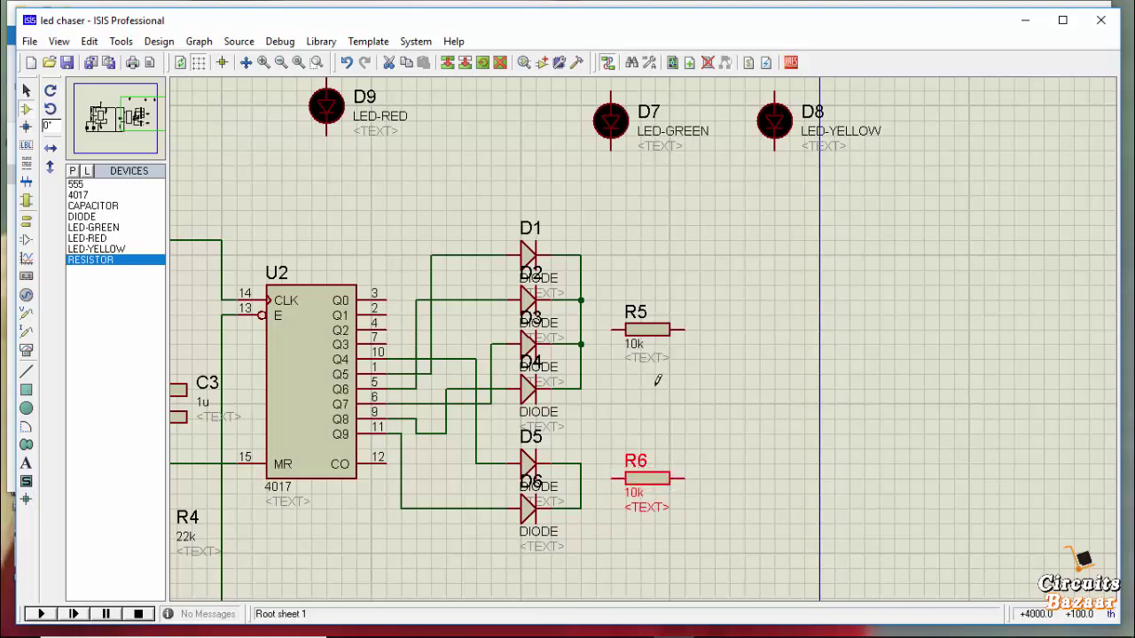
- Set the values of resistors R5 and R6 to 100
double_click(637, 348)
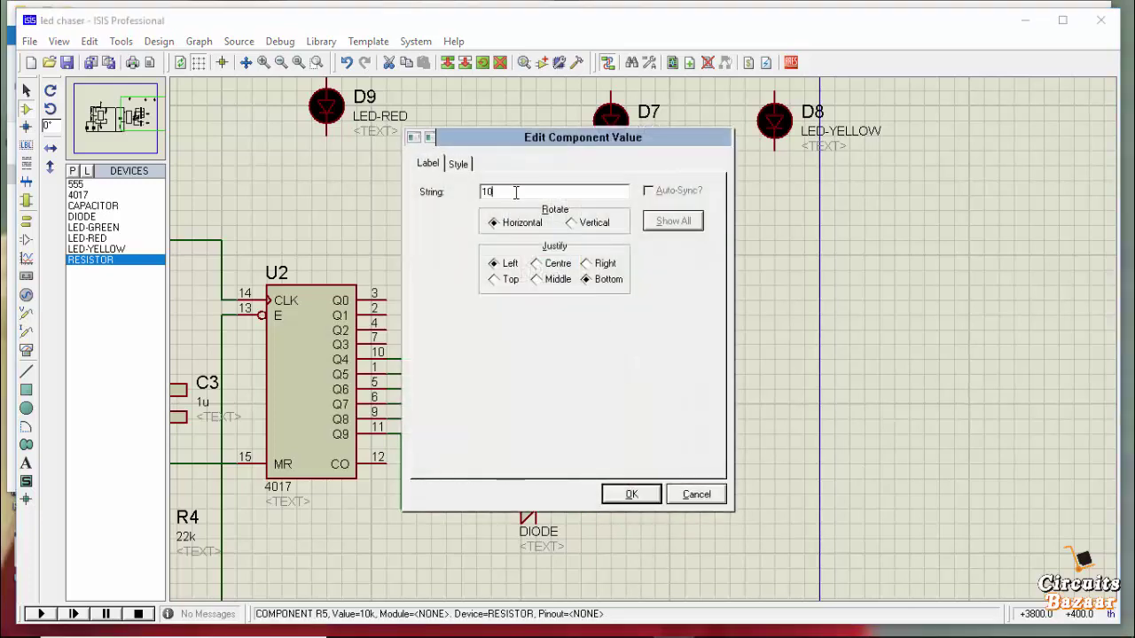
type("100")
key("Return")
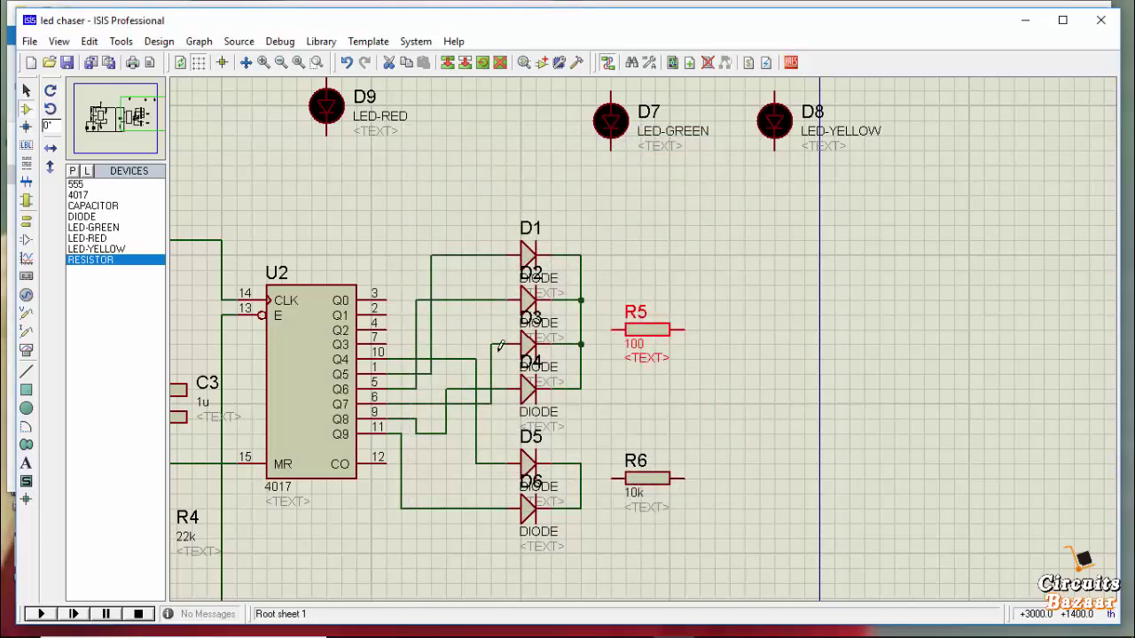
left_click(646, 508)
double_click(646, 506)
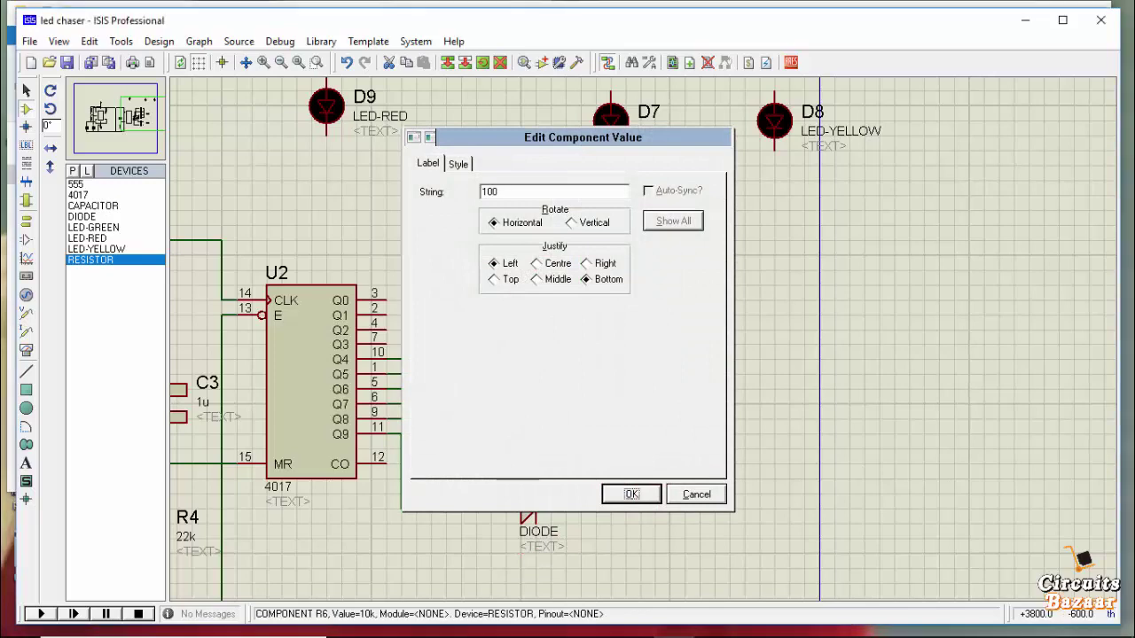
key("Return")
left_click(764, 373)
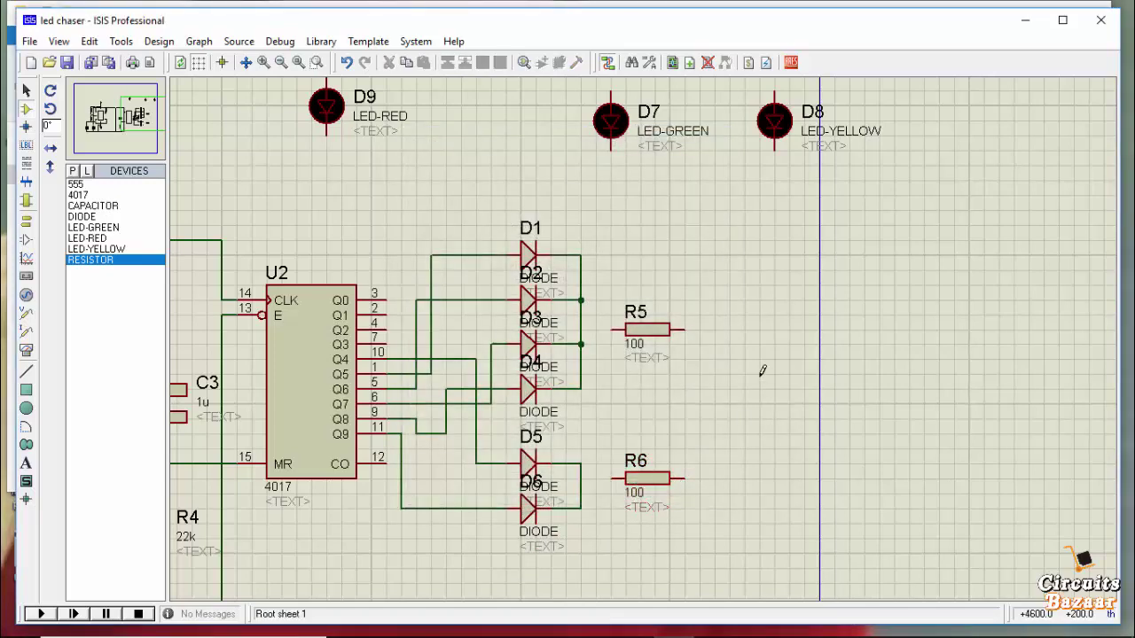
- Rotate the green LED D7 anti-clockwise and move it in line with R5, on the side away from the diodes
right_click(631, 108)
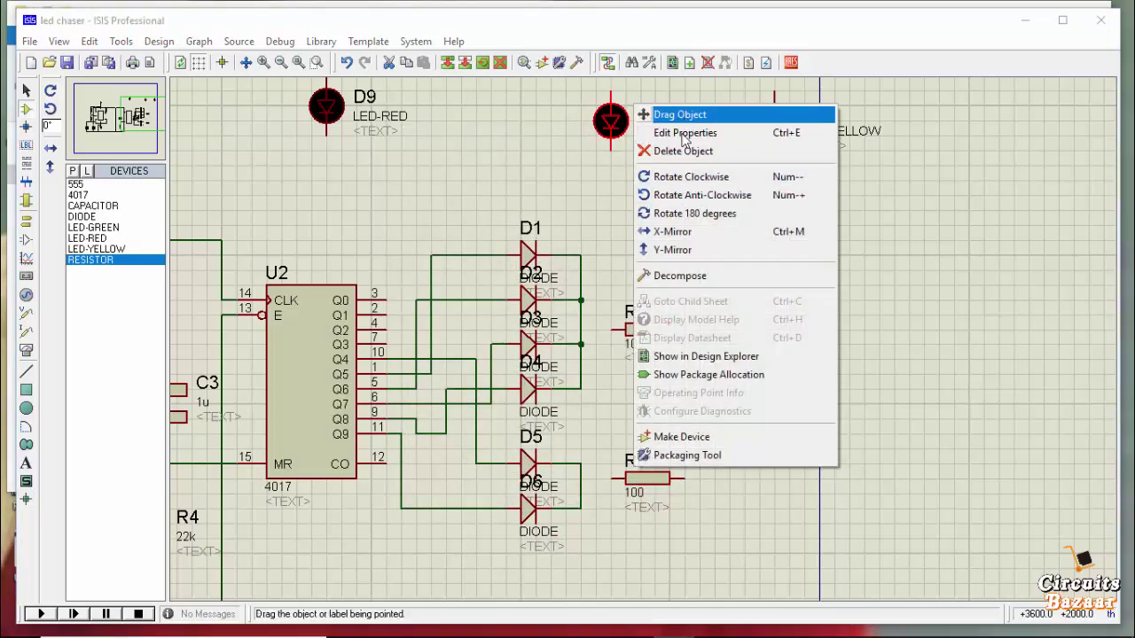
left_click(703, 196)
left_click_drag(611, 120, 744, 330)
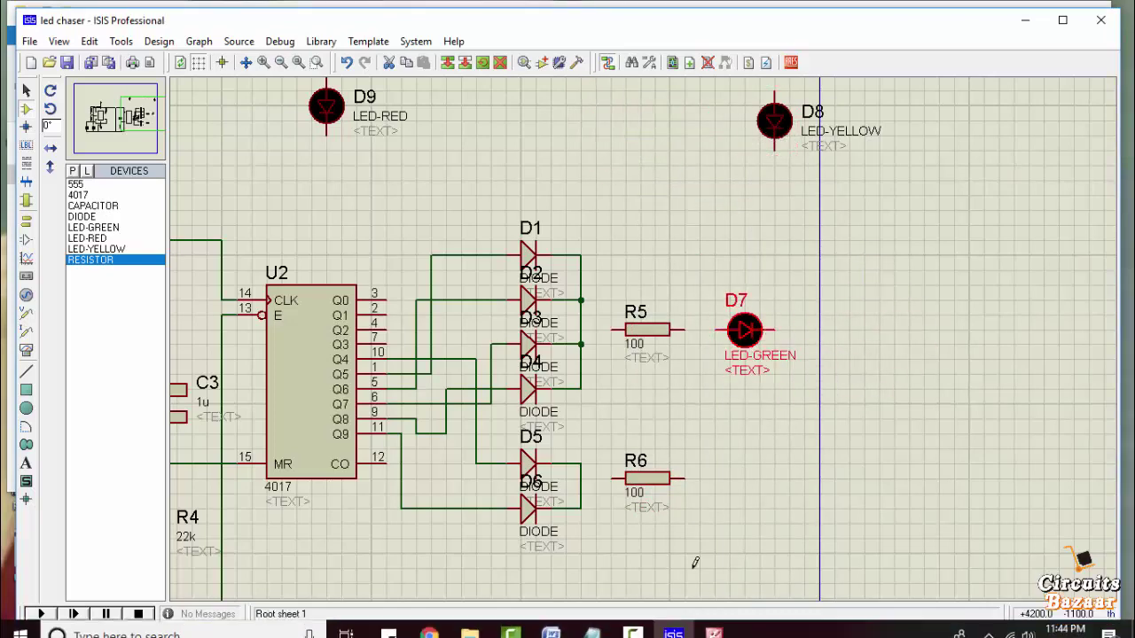
- Check the LED colours in the reference picture, rotate the yellow LED D8 anti-clockwise and move it in line with R6, below D7
left_click(714, 621)
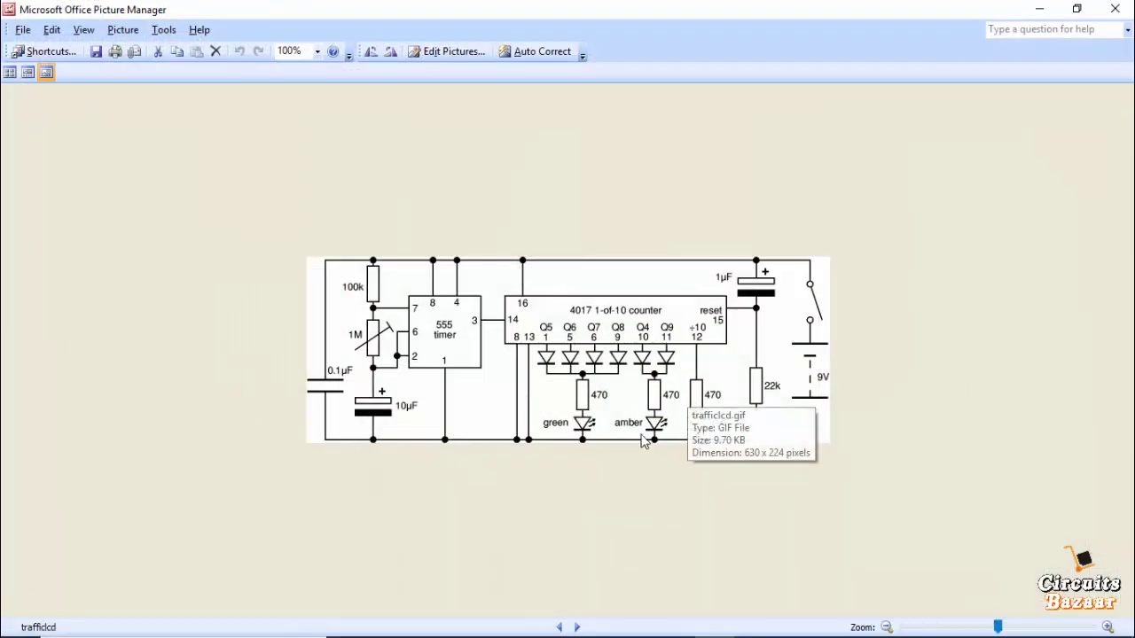
left_click(714, 621)
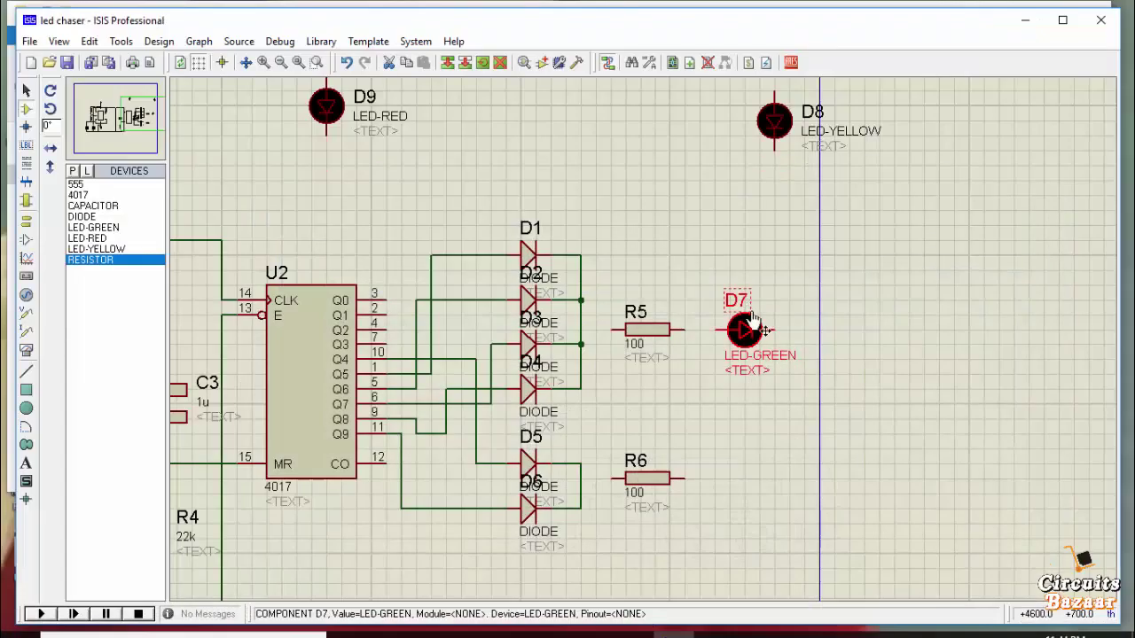
right_click(775, 122)
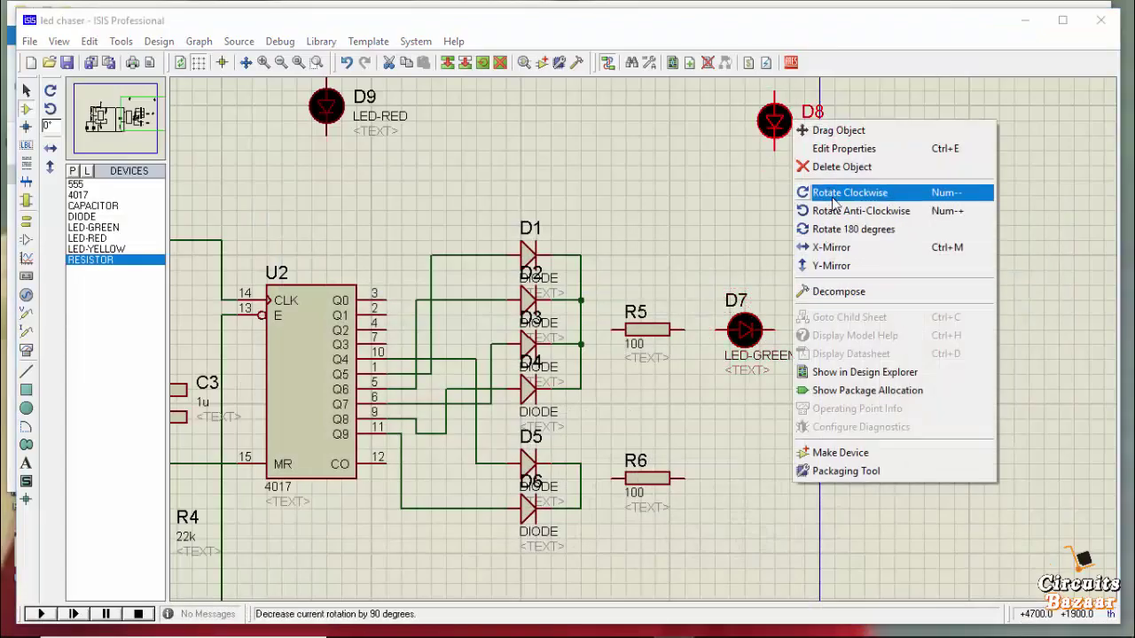
left_click(860, 211)
left_click_drag(775, 330, 744, 479)
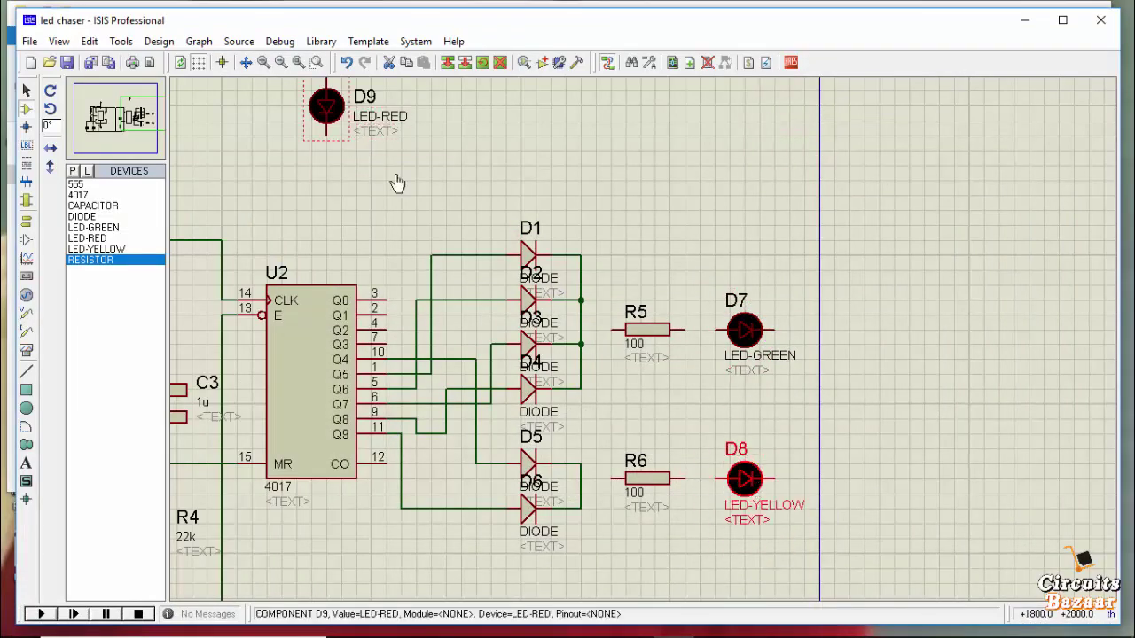
- Check the reference picture and move the red LED D9 to the free area below the yellow LED D8
left_click(714, 622)
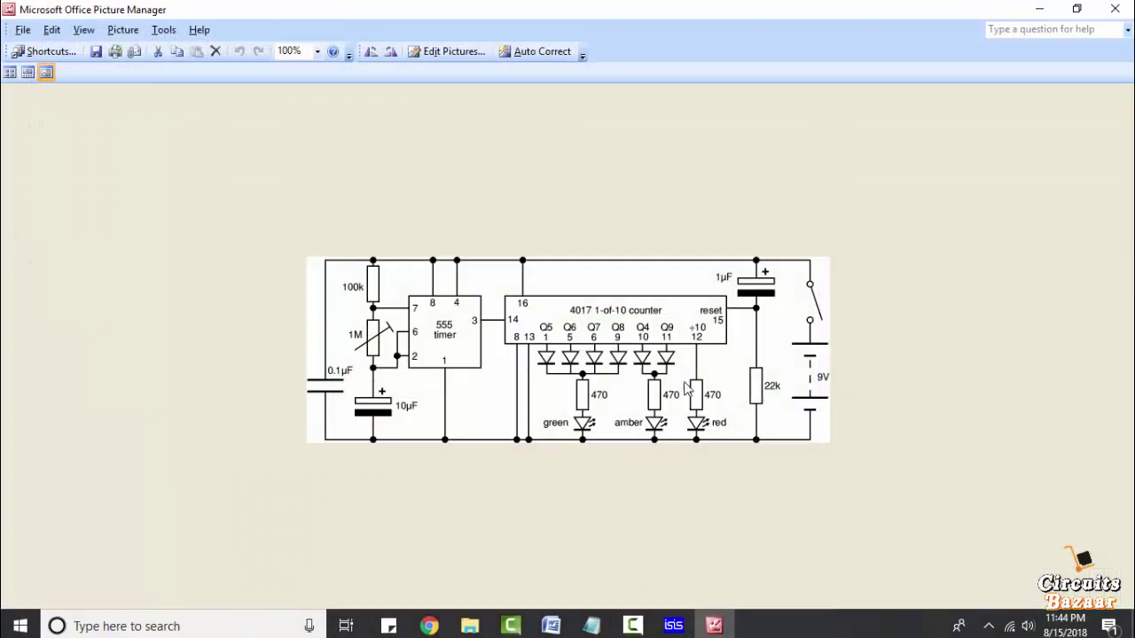
left_click(673, 622)
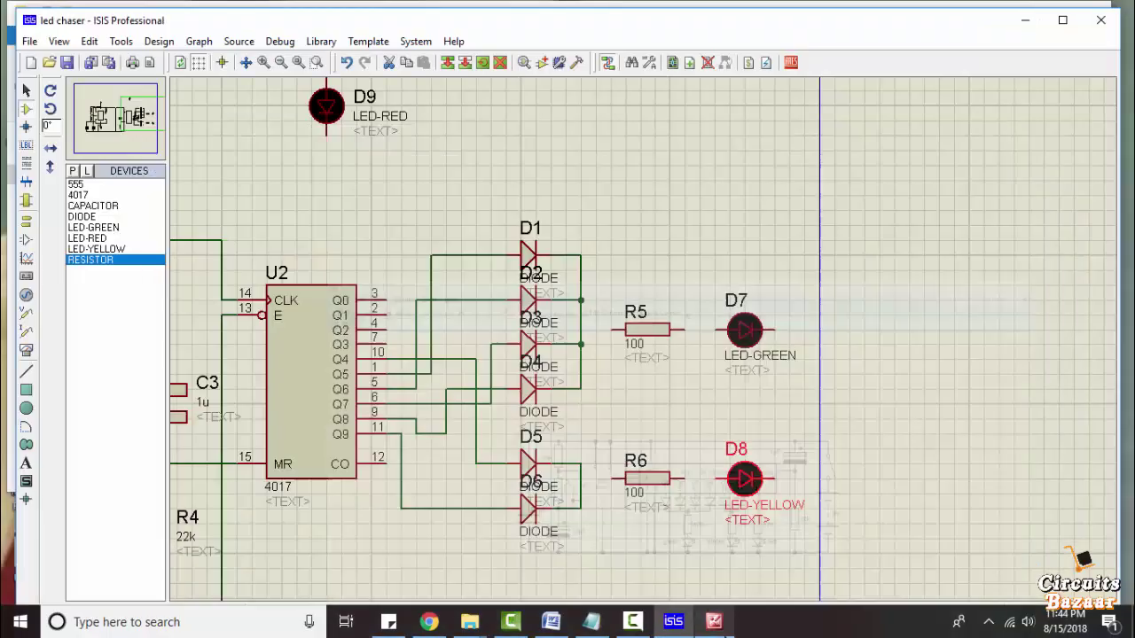
scroll(609, 410, "down", 2)
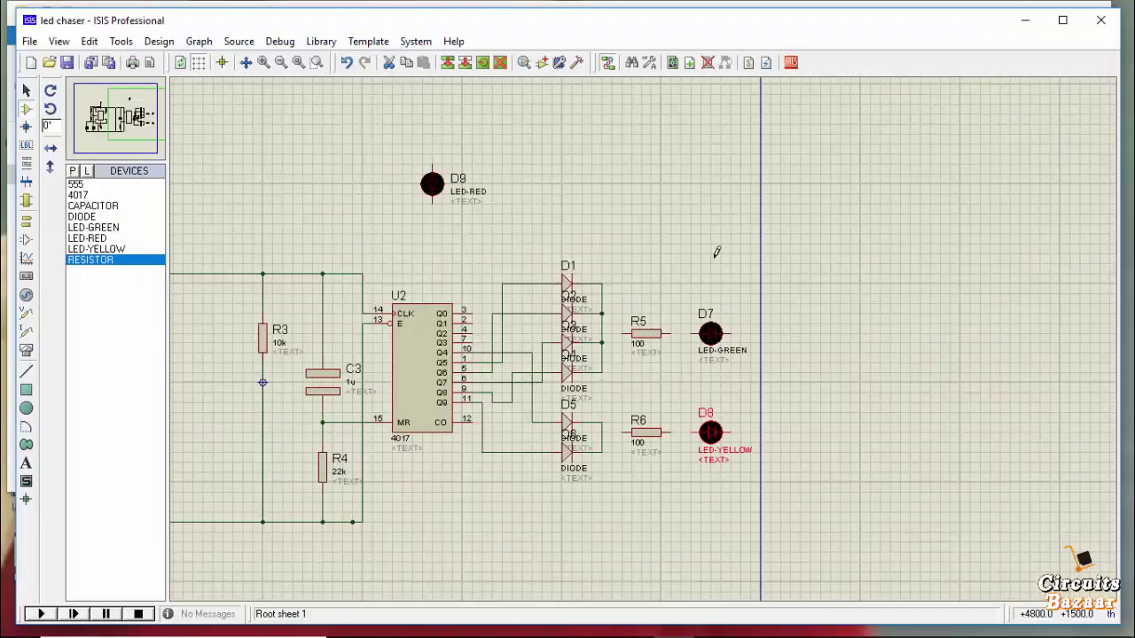
scroll(712, 494, "up", 2)
scroll(603, 292, "down", 3)
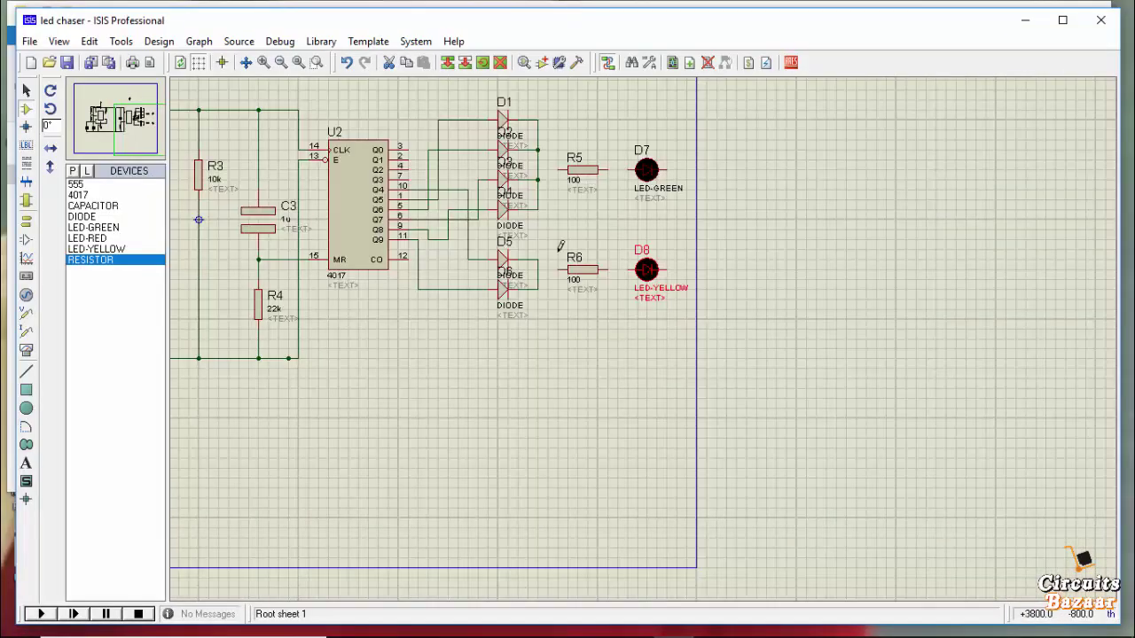
scroll(532, 257, "up", 1)
right_click(458, 126)
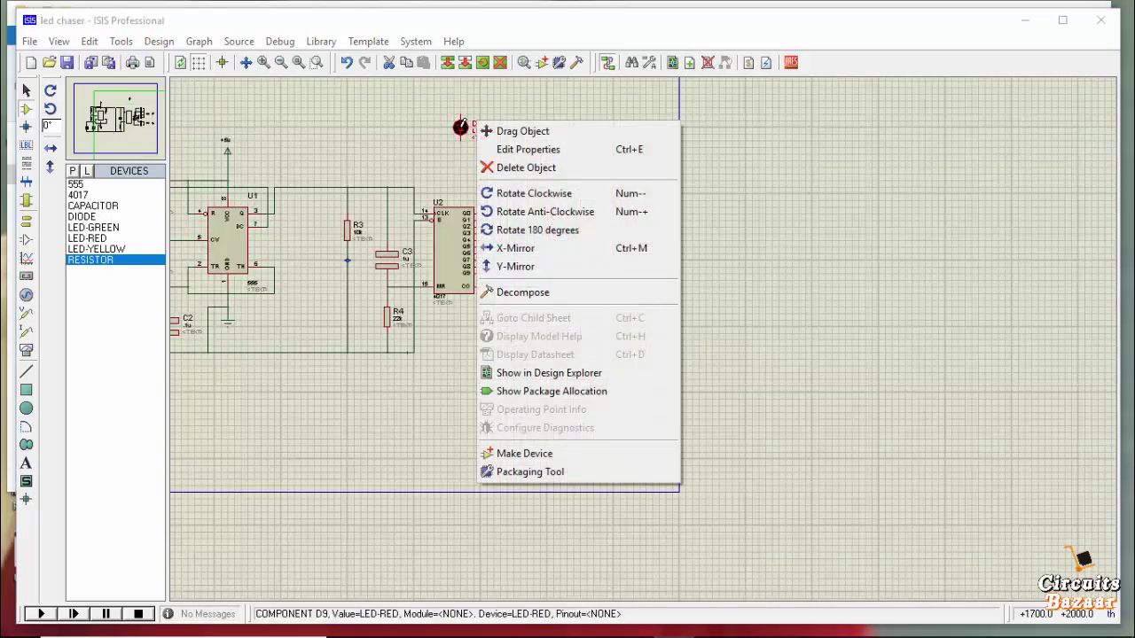
left_click(509, 131)
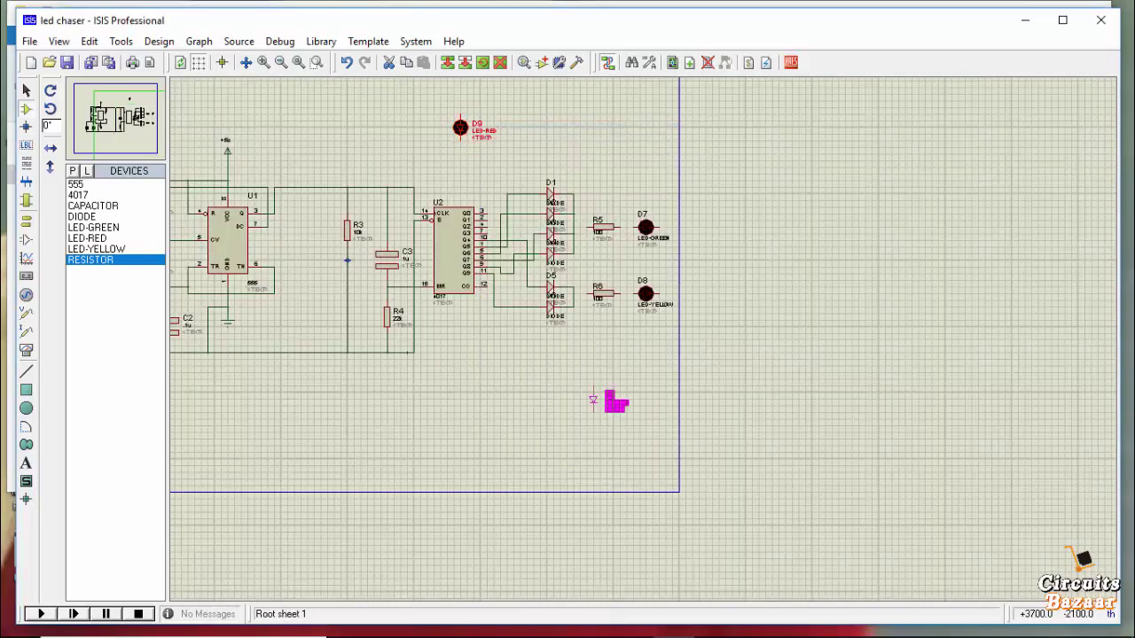
left_click(625, 383)
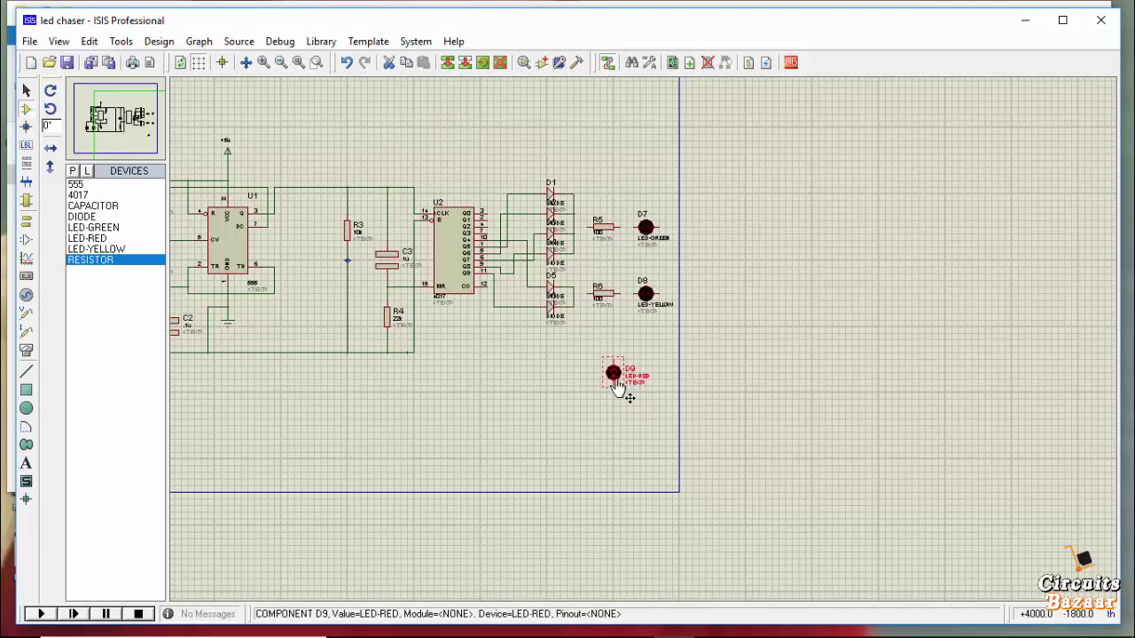
- Rotate the red LED D9 anti-clockwise and align it directly below the yellow LED D8
right_click(621, 387)
left_click(722, 97)
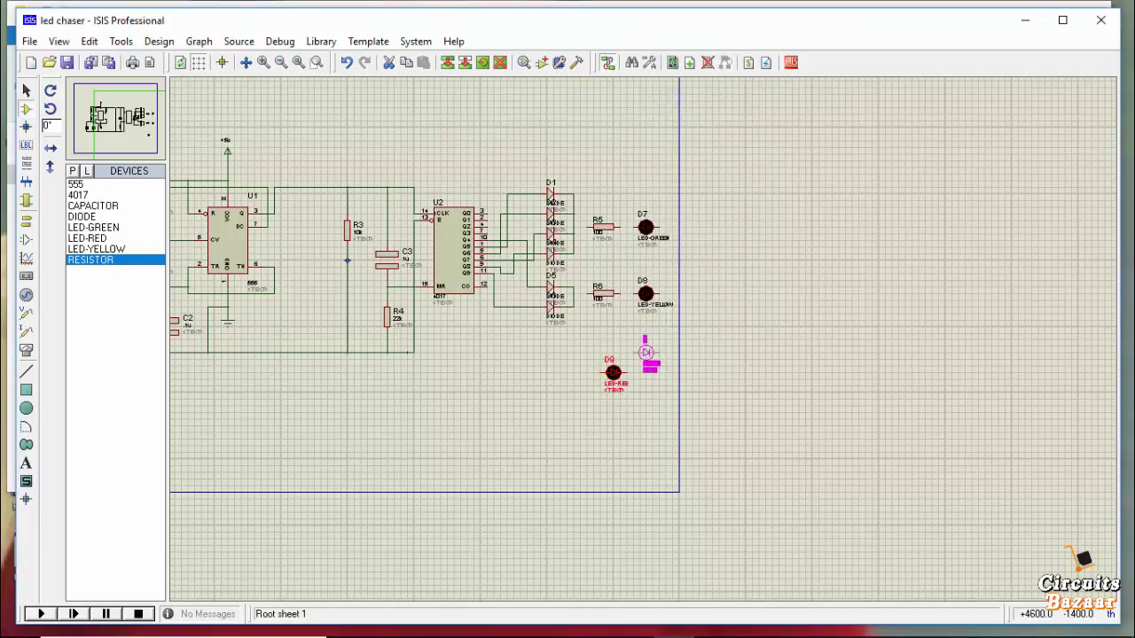
left_click_drag(646, 366, 646, 366)
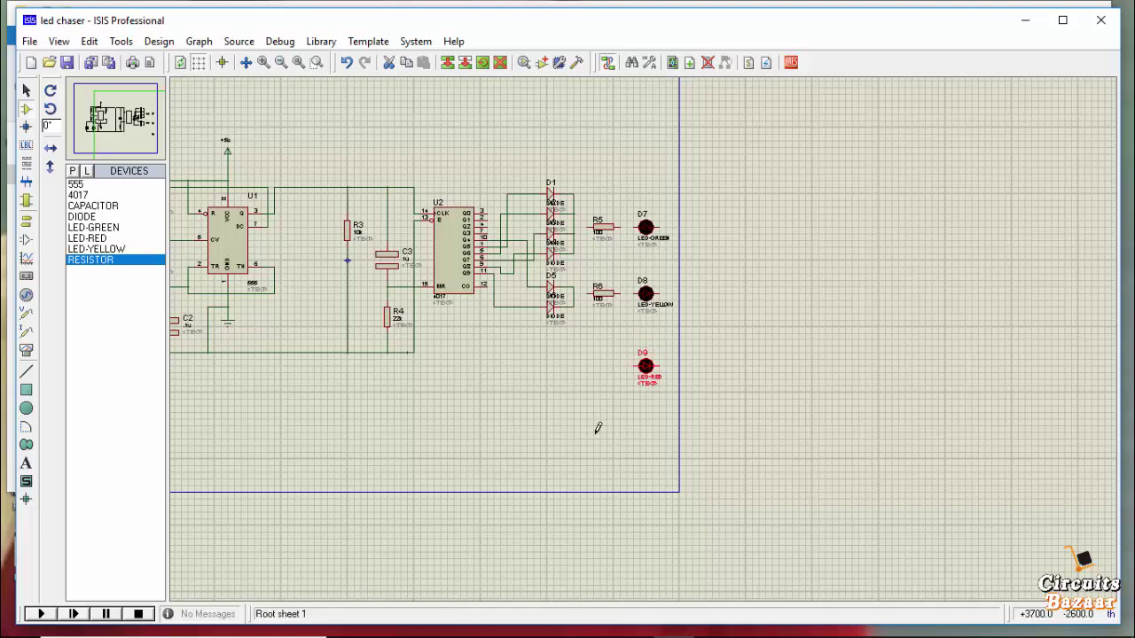
left_click(576, 376)
scroll(543, 299, "up", 1)
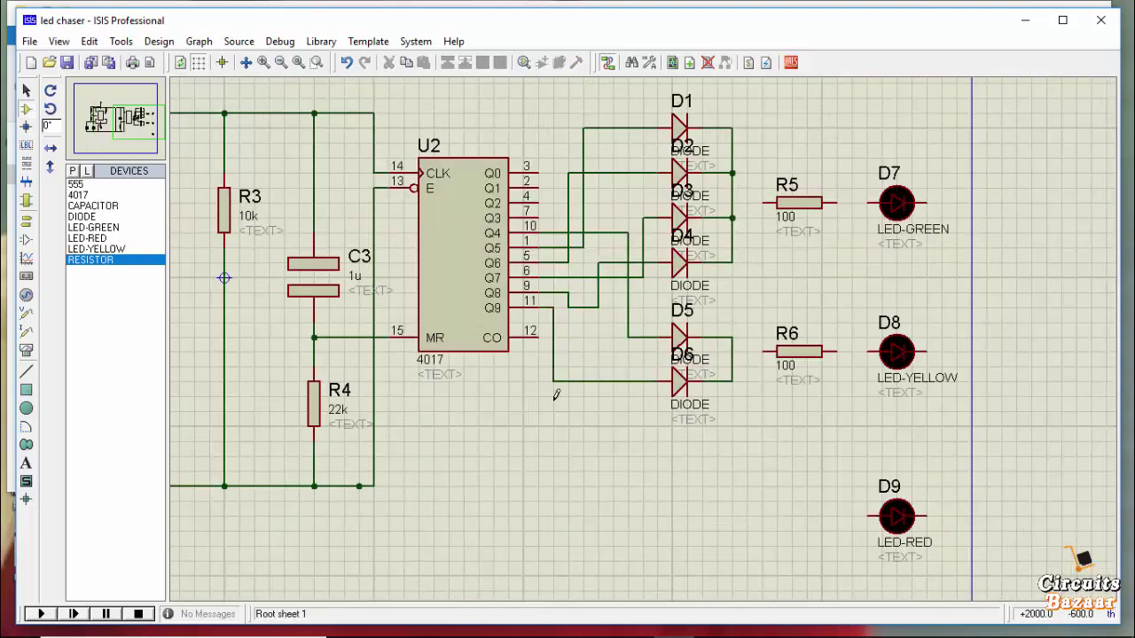
- Place a horizontal RESISTOR in line with D9, on its anode side, and set its value to 100
right_click(806, 362)
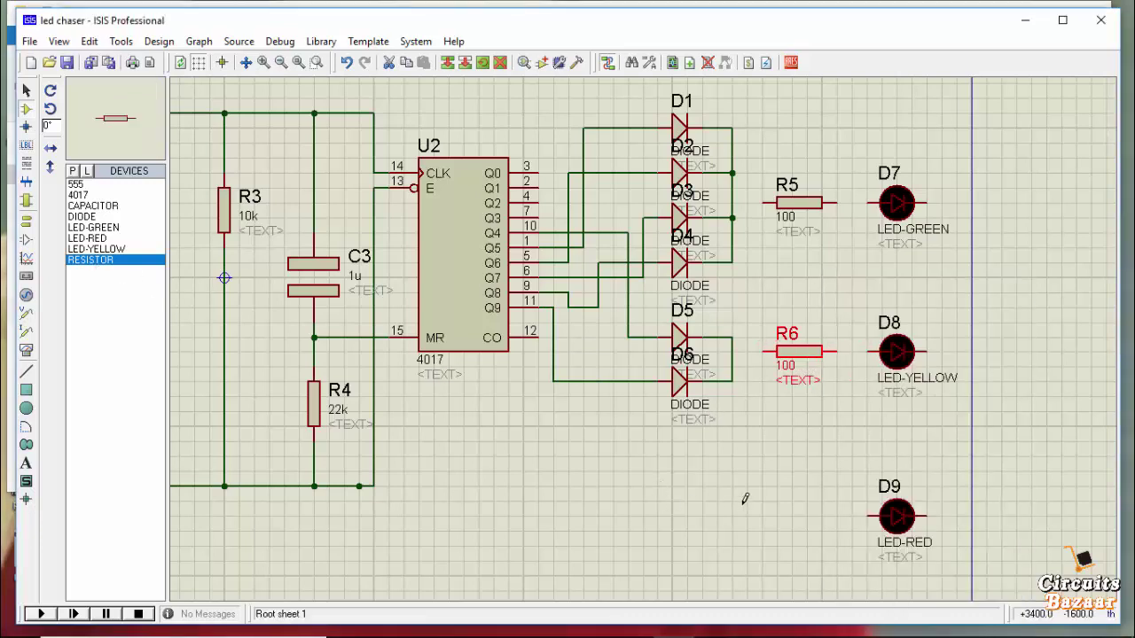
left_click(782, 510)
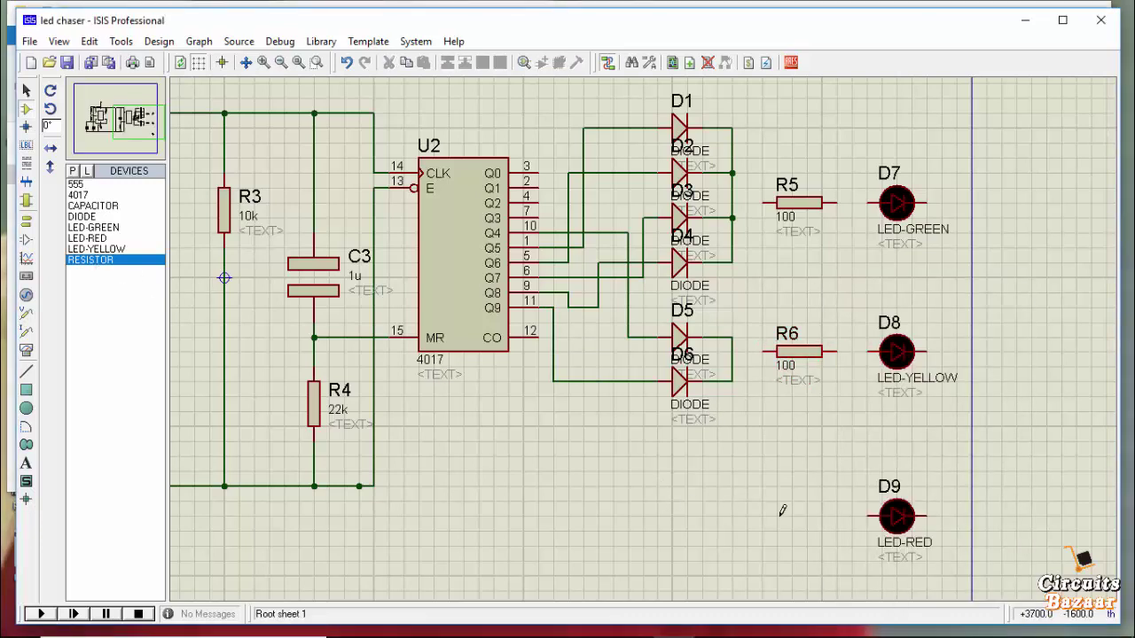
left_click(782, 510)
left_click(783, 517)
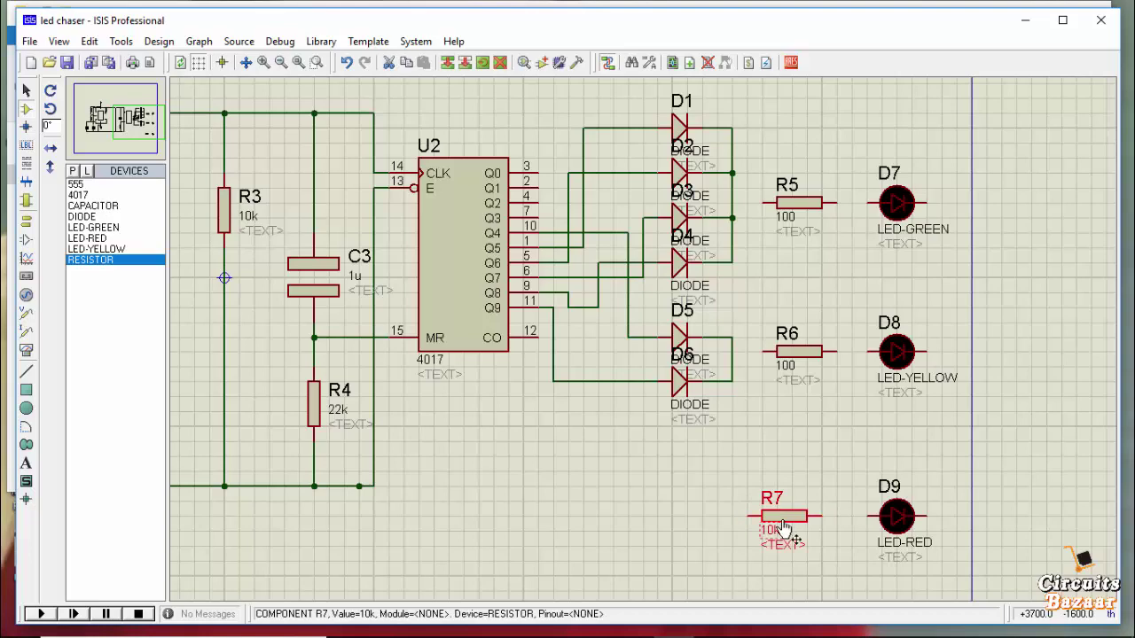
double_click(784, 529)
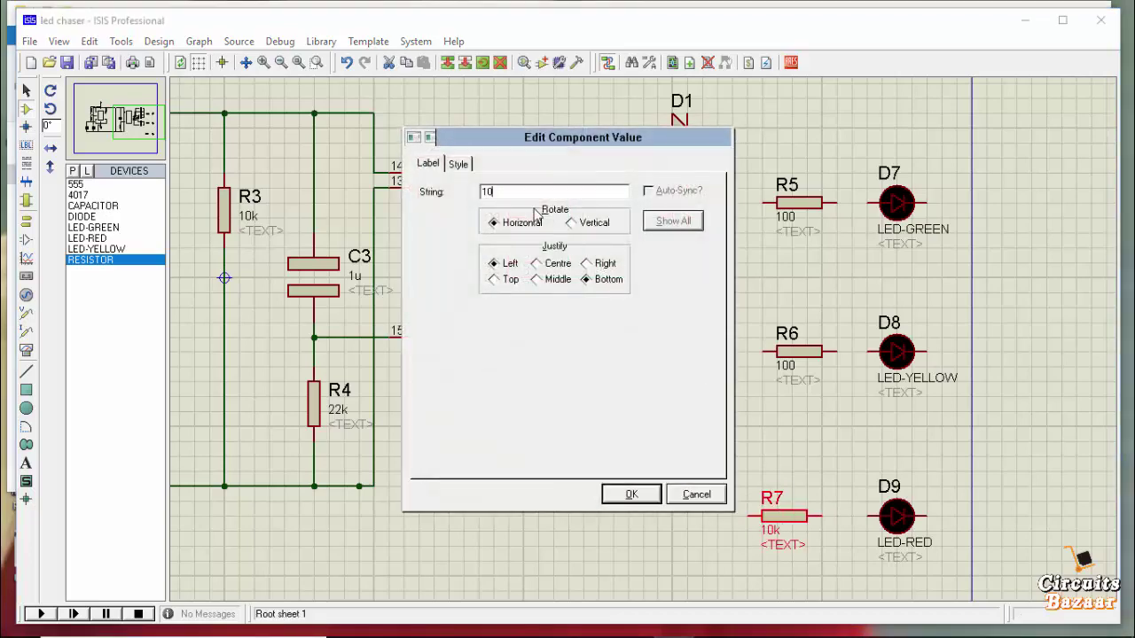
type("100")
key("Return")
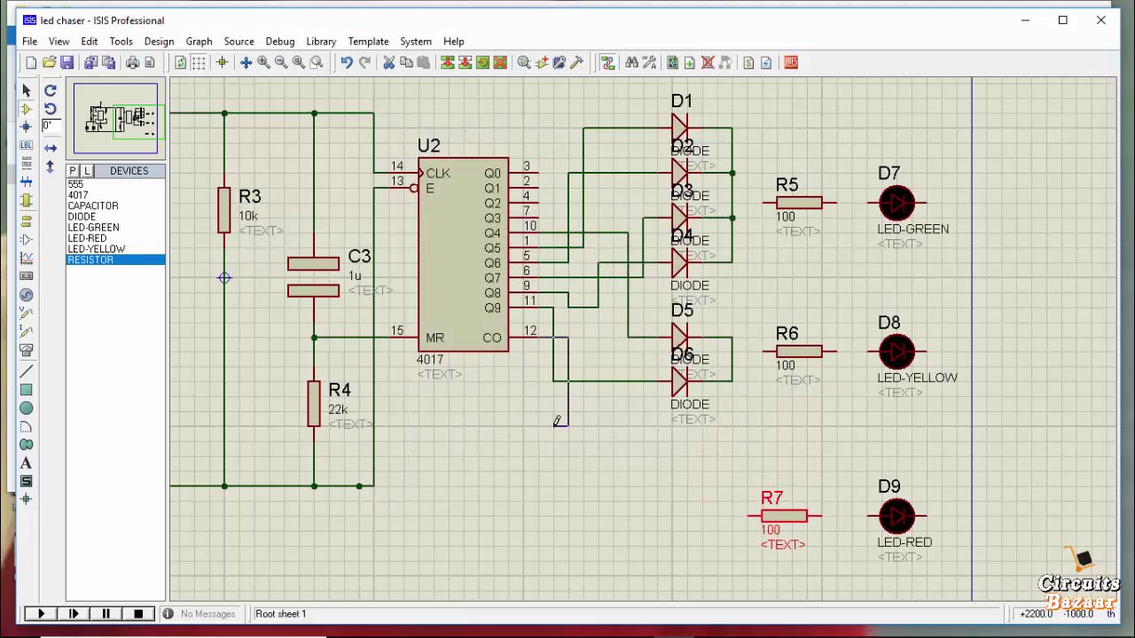
- Wire U2's CO pin 12 through resistor R7 to the red LED D9, and join D9's cathode to D8's cathode
left_click(750, 518)
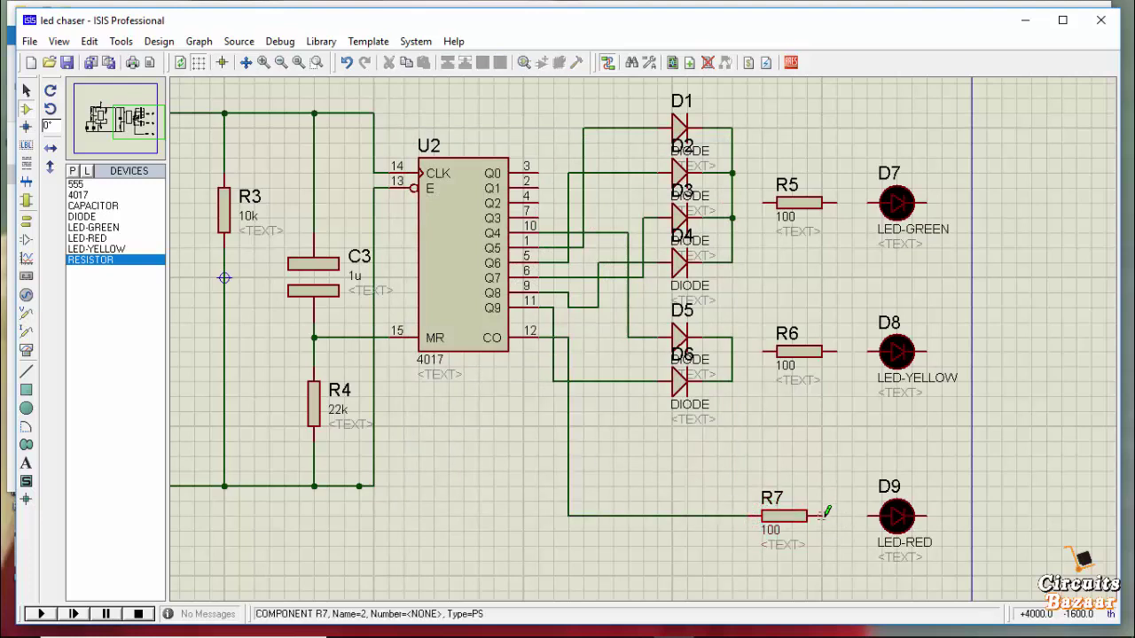
left_click(837, 515)
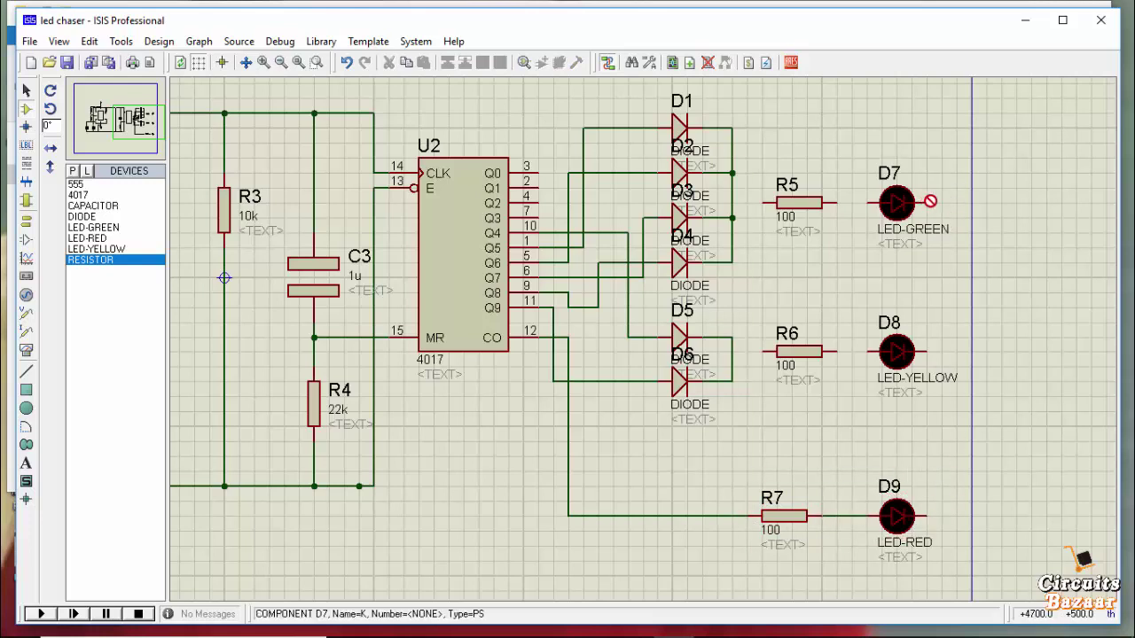
key("Escape")
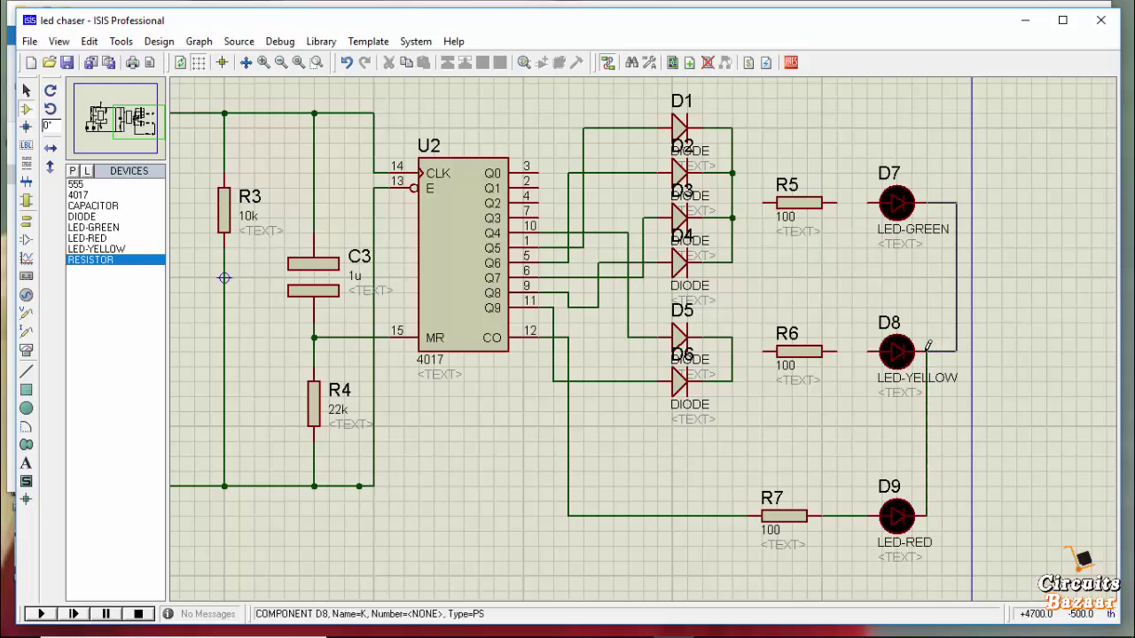
- Connect the cathode of the green LED D7 to the wire joining the cathodes of D8 and D9
left_click(931, 351)
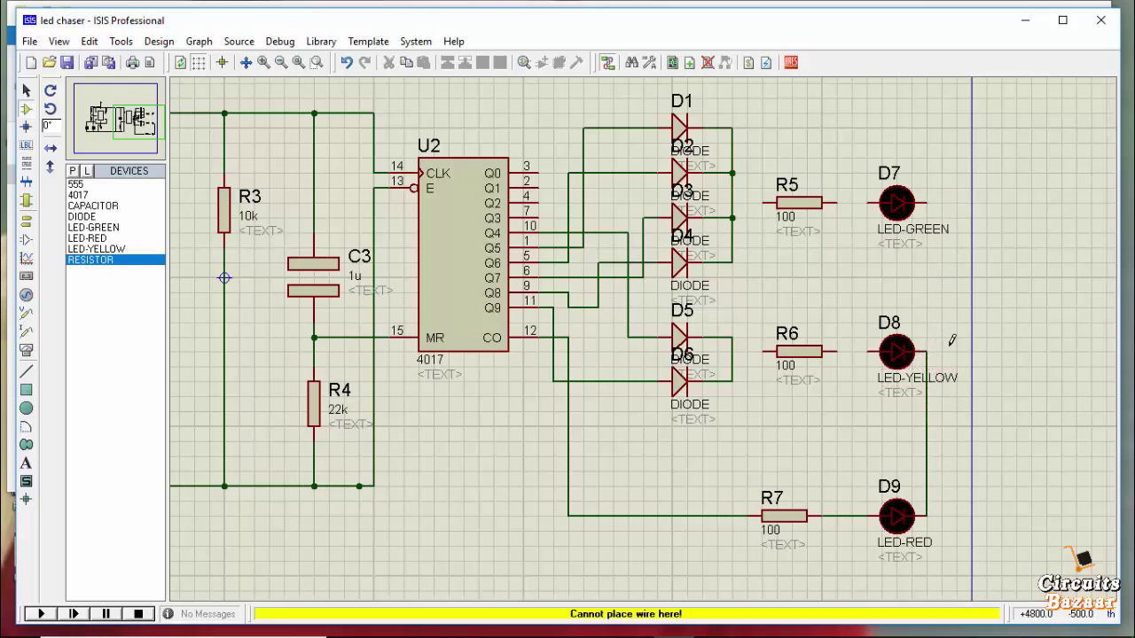
key("F6")
left_click(687, 373)
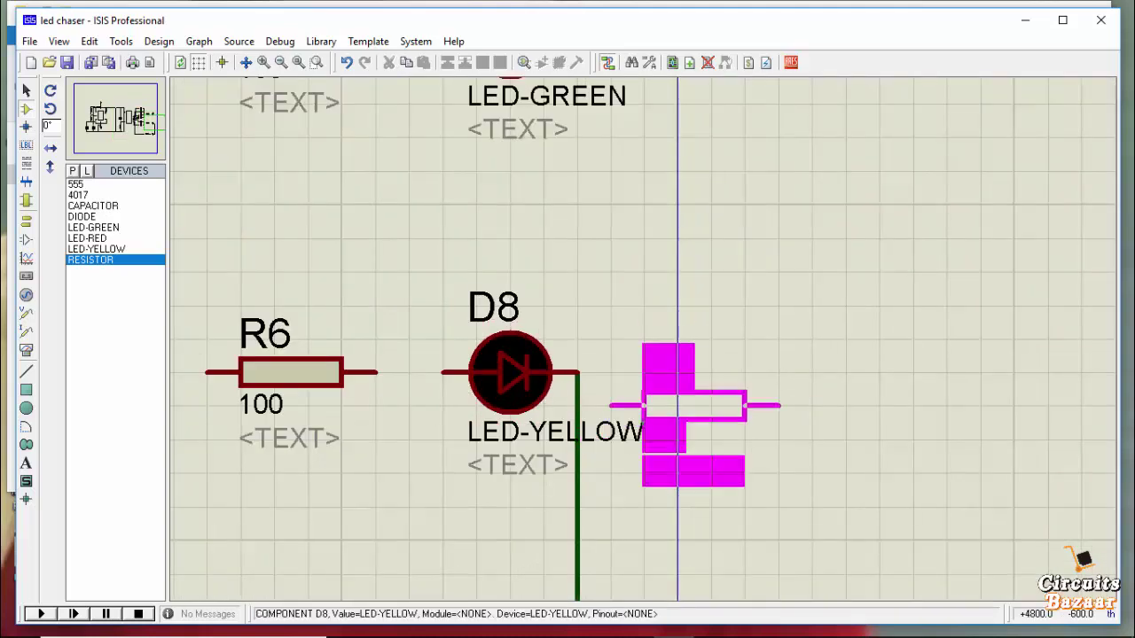
key("Escape")
scroll(618, 398, "down", 3)
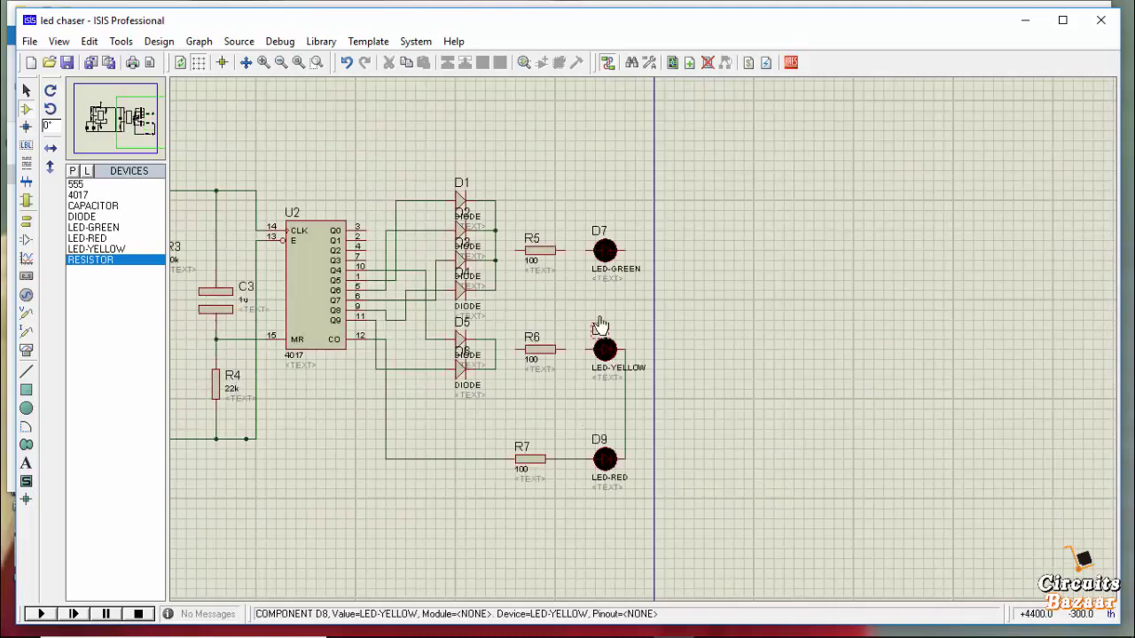
left_click(625, 250)
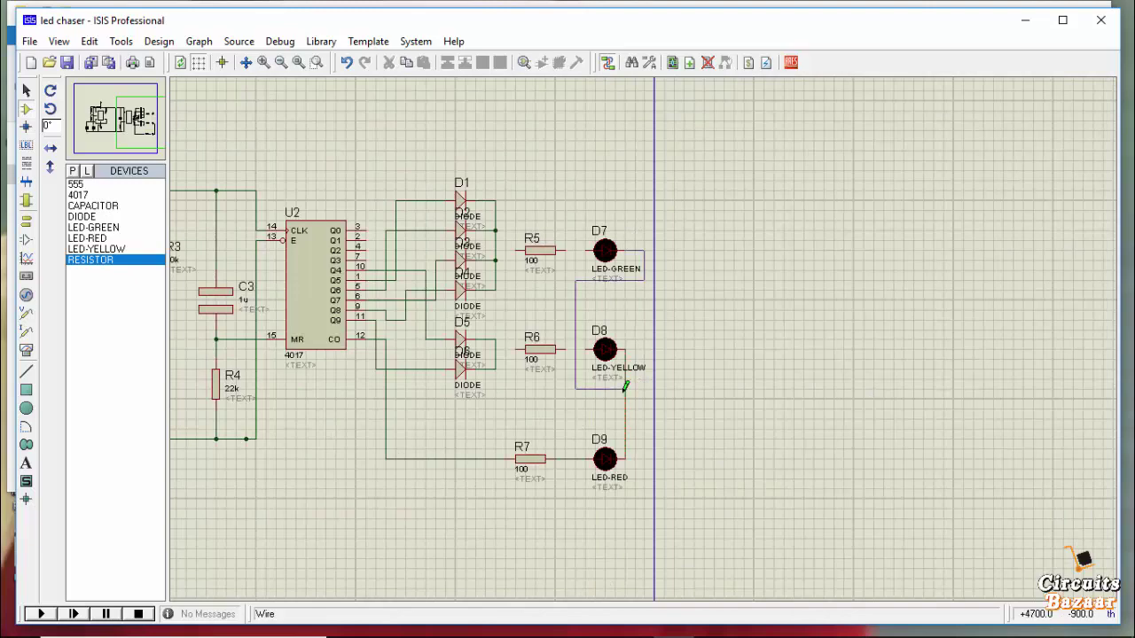
left_click(625, 386)
- Wire resistor R6 between the common output of diodes D5–D6 and the anode of the yellow LED D8
scroll(588, 372, "up", 2)
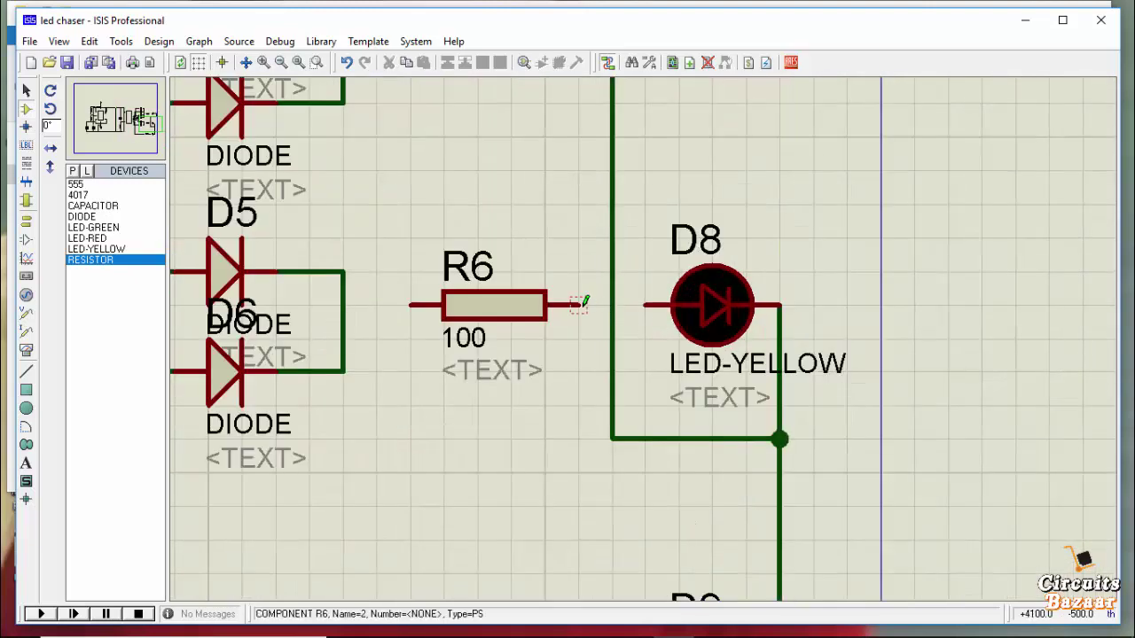
left_click(566, 349)
left_click(640, 304)
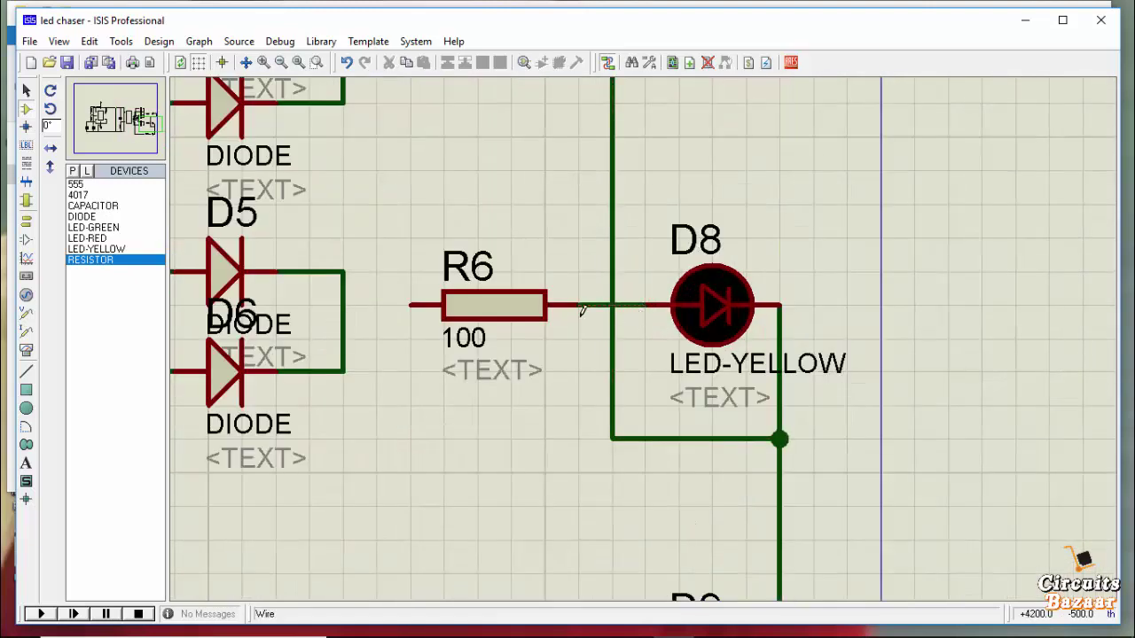
left_click(408, 306)
left_click(344, 305)
scroll(453, 320, "down", 3)
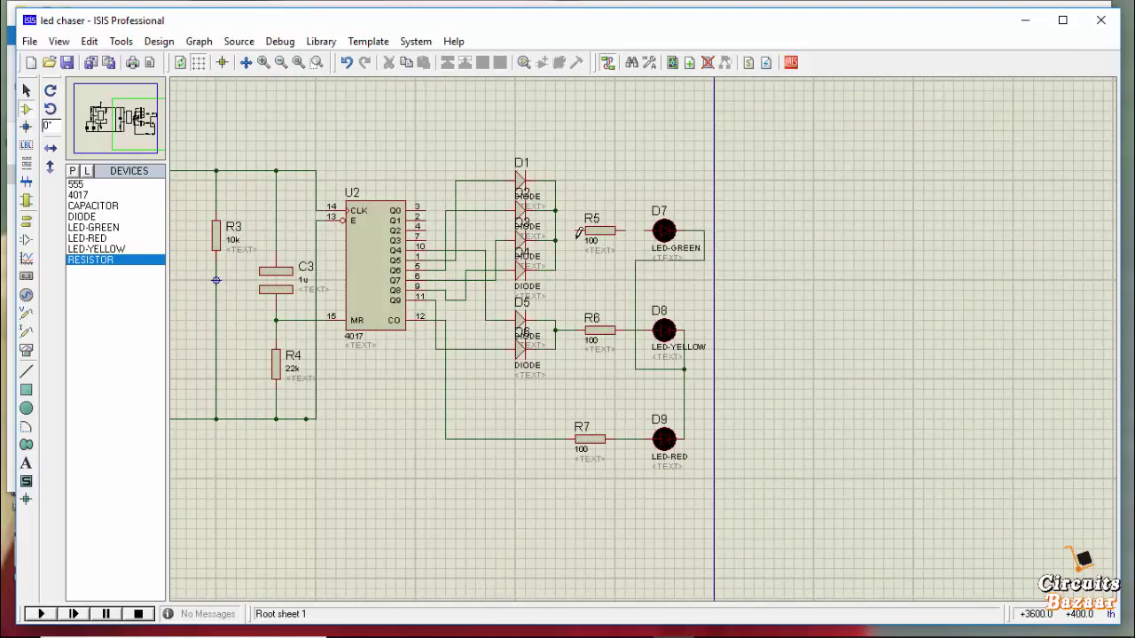
- Wire resistor R5 between the common output of diodes D1–D4 and the anode of the green LED D7
scroll(621, 231, "up", 3)
left_click(583, 359)
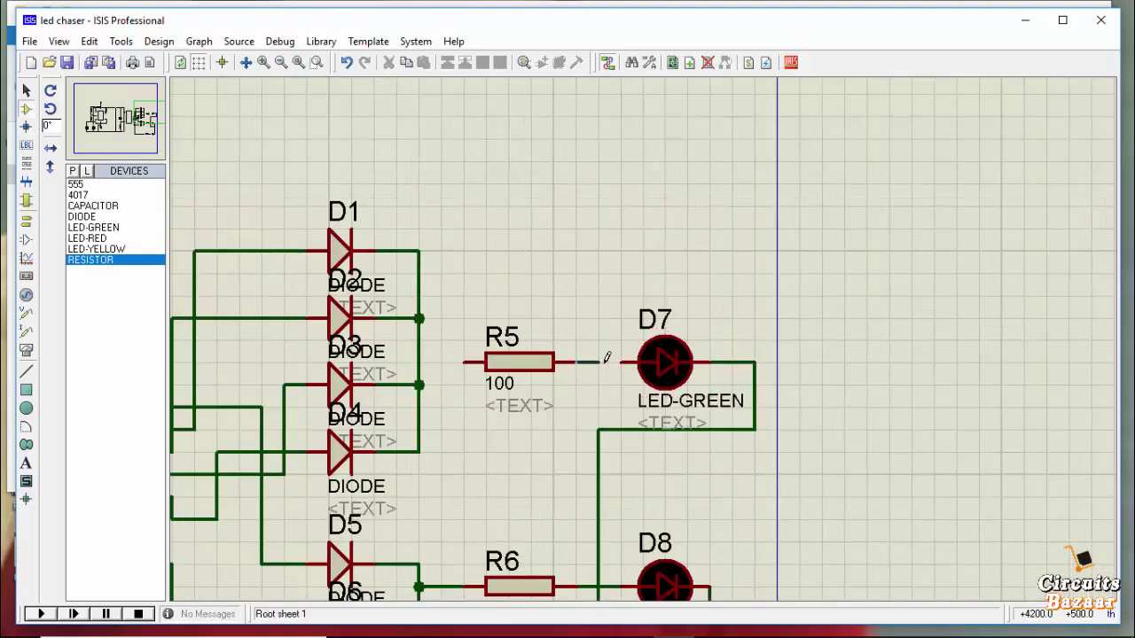
left_click(625, 362)
left_click(464, 360)
left_click(428, 360)
- Connect the common cathode wire of the LEDs to the ground rail at U2's pin 13 wire
scroll(429, 358, "down", 3)
scroll(589, 485, "up", 1)
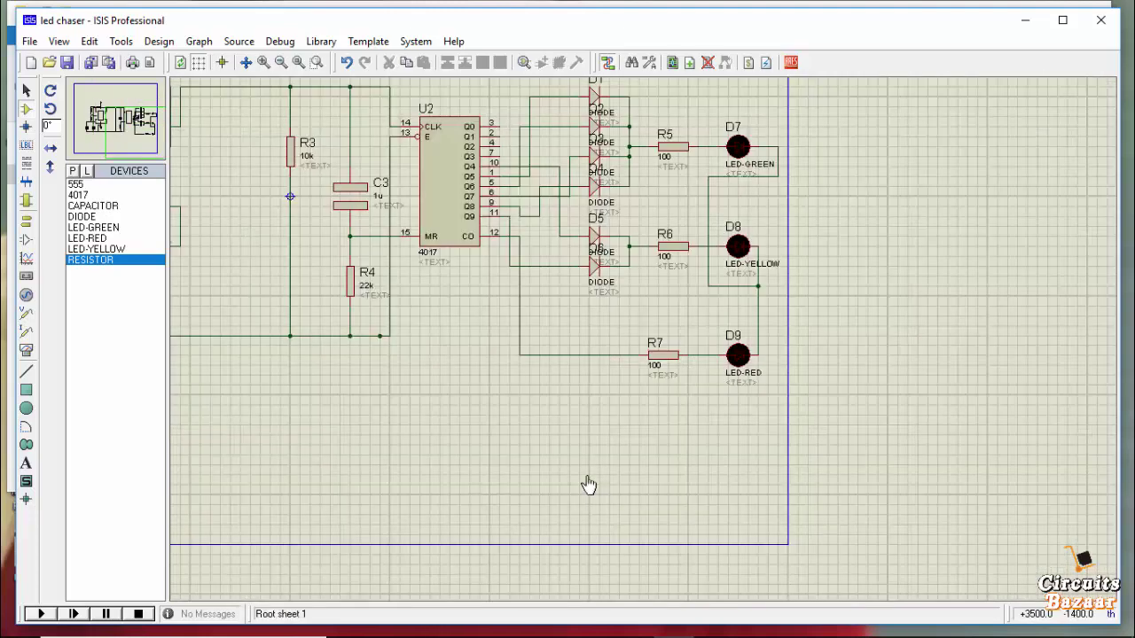
left_click(756, 325)
left_click(388, 332)
- Run the simulation, watch how the green, yellow and red LEDs behave, and stop it
scroll(444, 337, "down", 1)
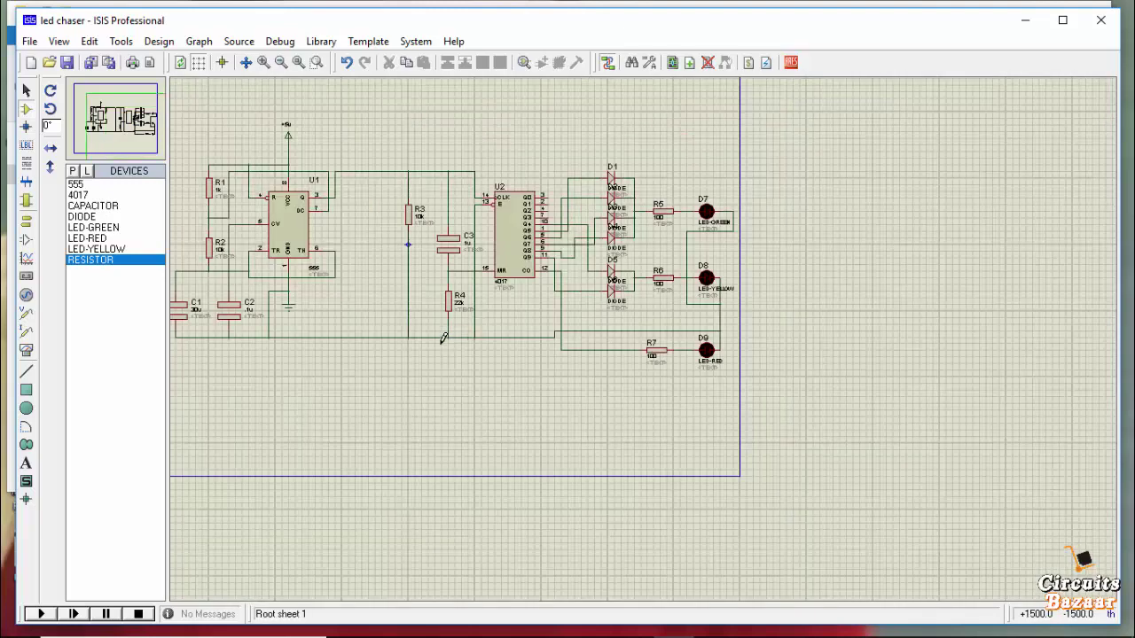
scroll(775, 355, "down", 1)
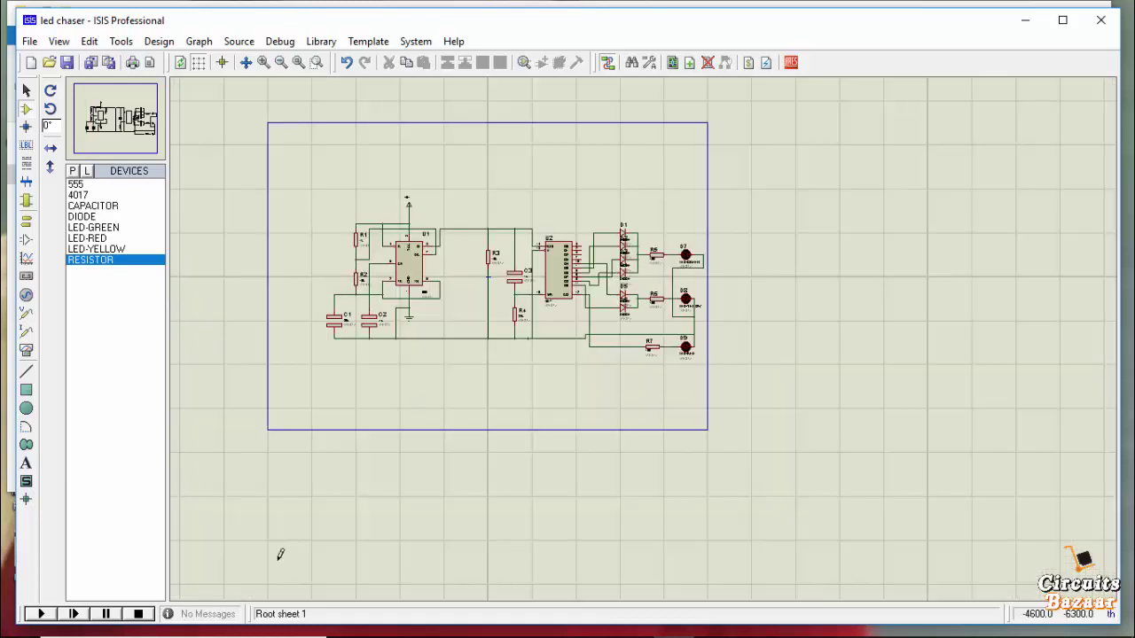
left_click(41, 614)
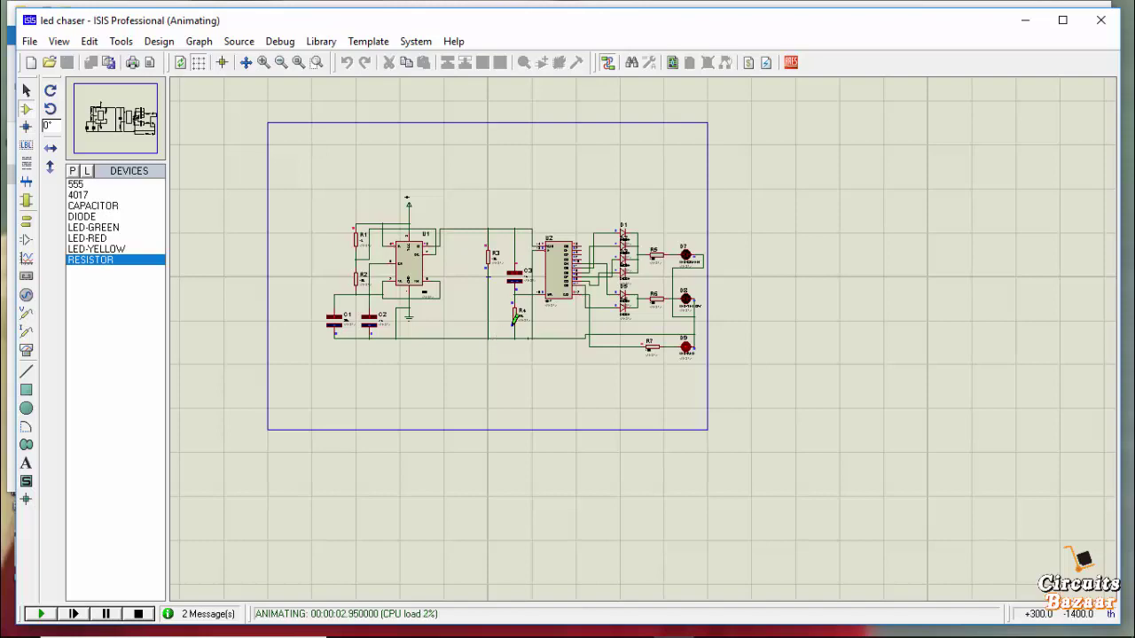
scroll(556, 272, "up", 1)
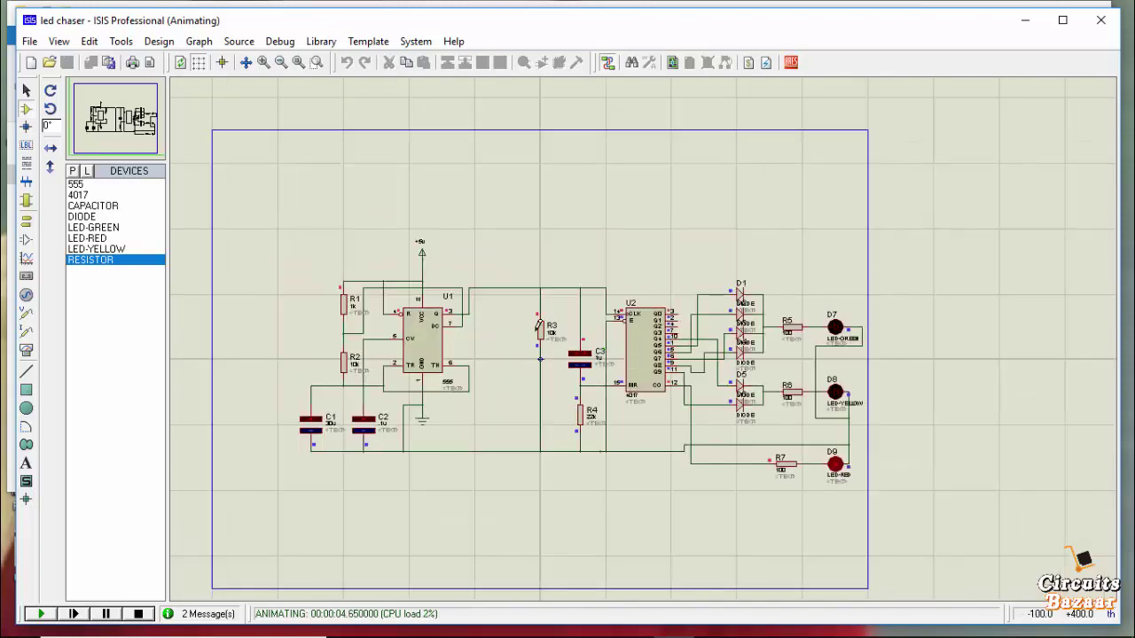
scroll(645, 341, "down", 1)
scroll(648, 337, "up", 2)
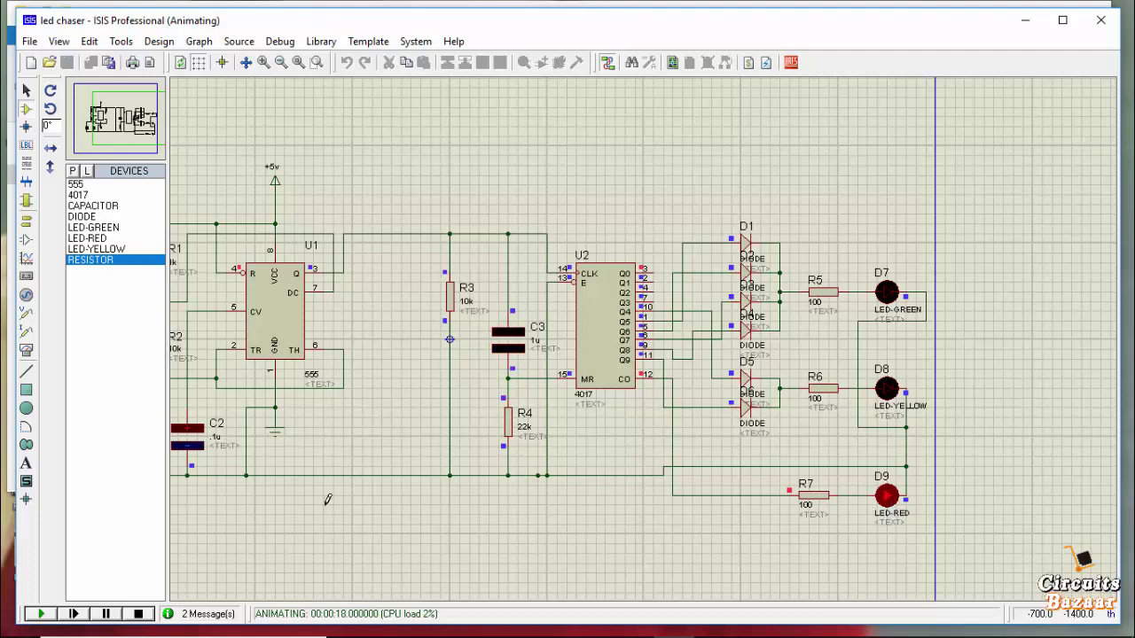
left_click(138, 614)
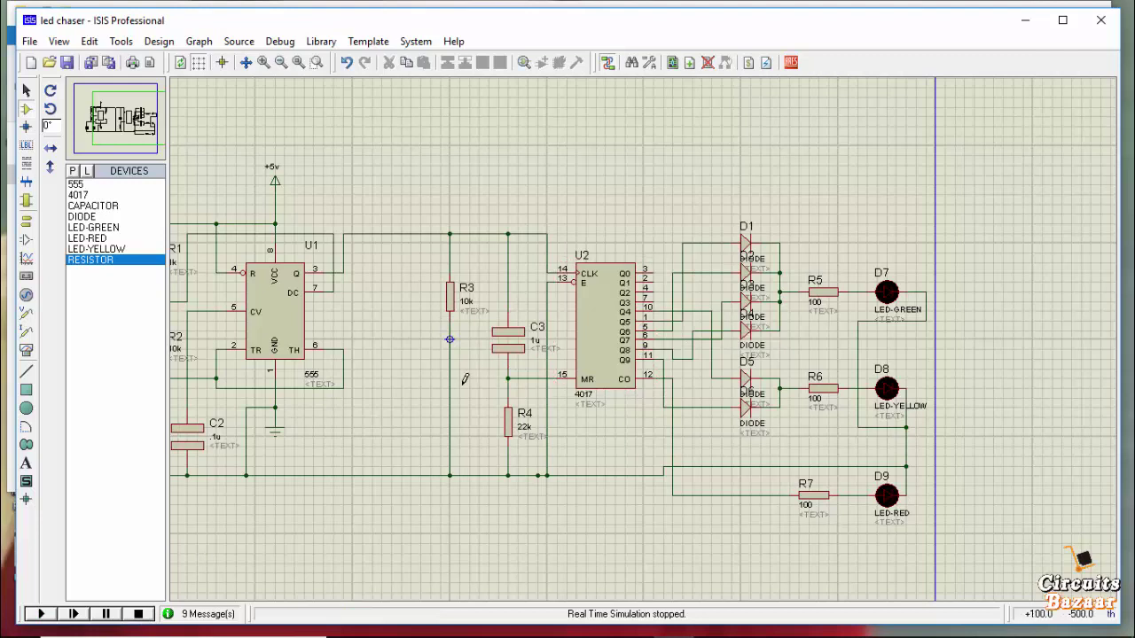
- Delete the capacitor C3 between the clock line and U2's MR pin 15
right_click(514, 350)
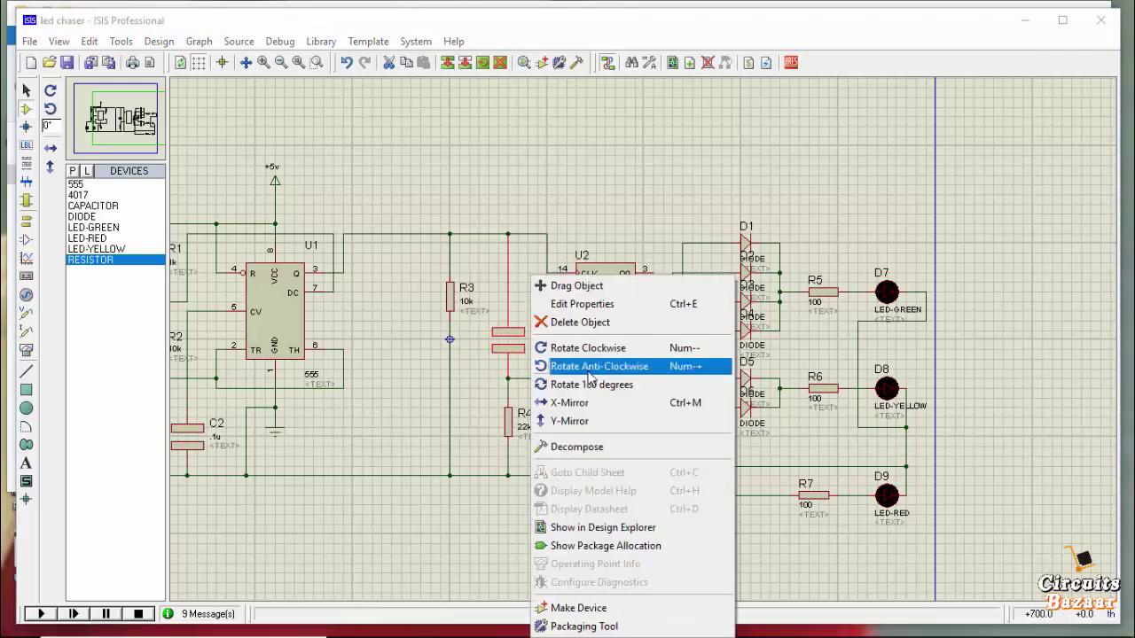
left_click(568, 322)
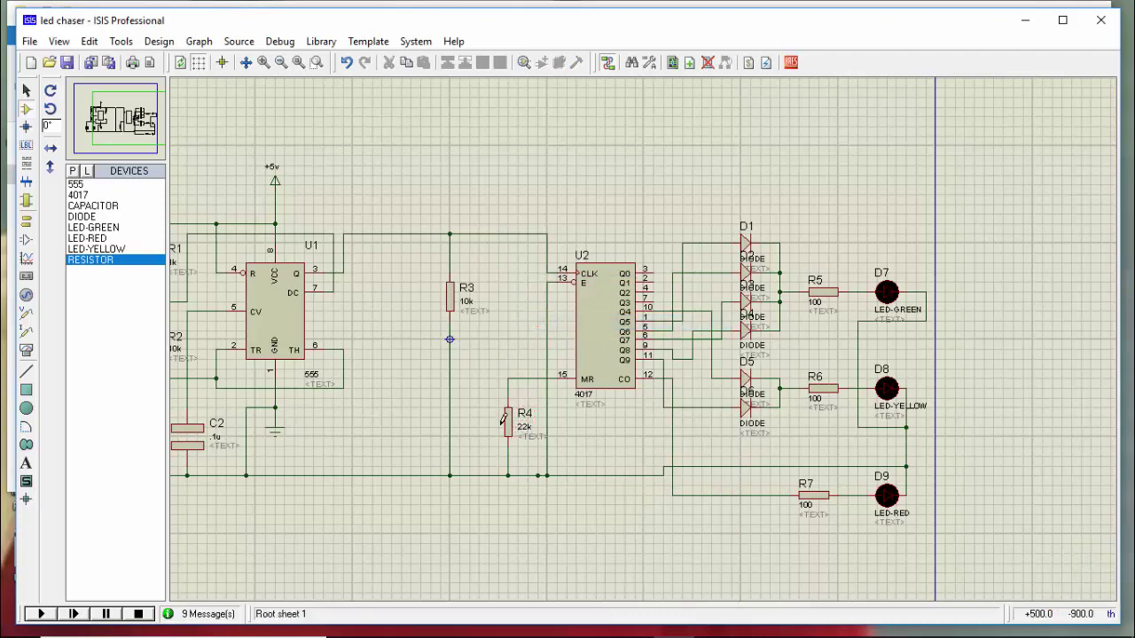
- Delete resistor R4 and wire U2's MR pin 15 directly to the clock line feeding pin 14
right_click(505, 423)
left_click(567, 107)
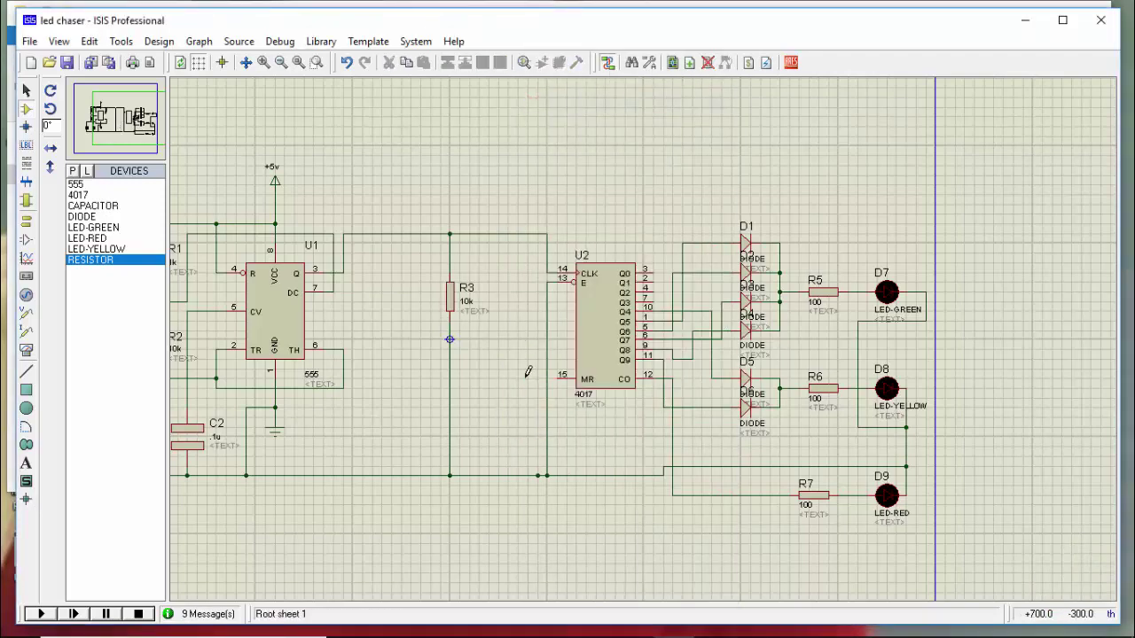
left_click(557, 377)
left_click(498, 234)
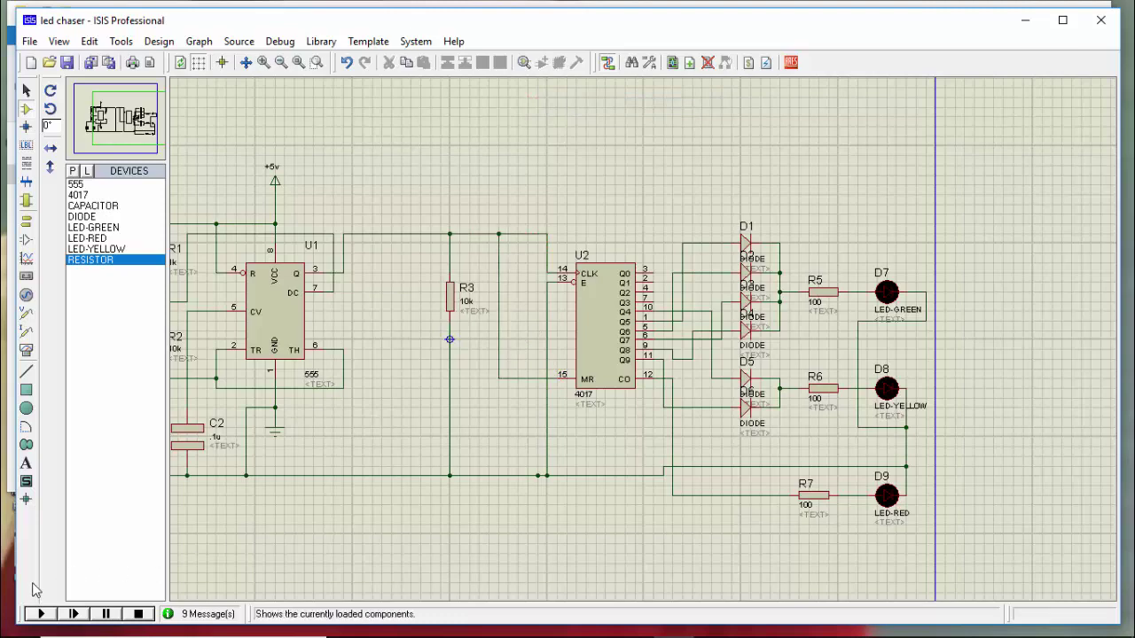
- Set the value of capacitor C1 to 5u
scroll(381, 417, "down", 3)
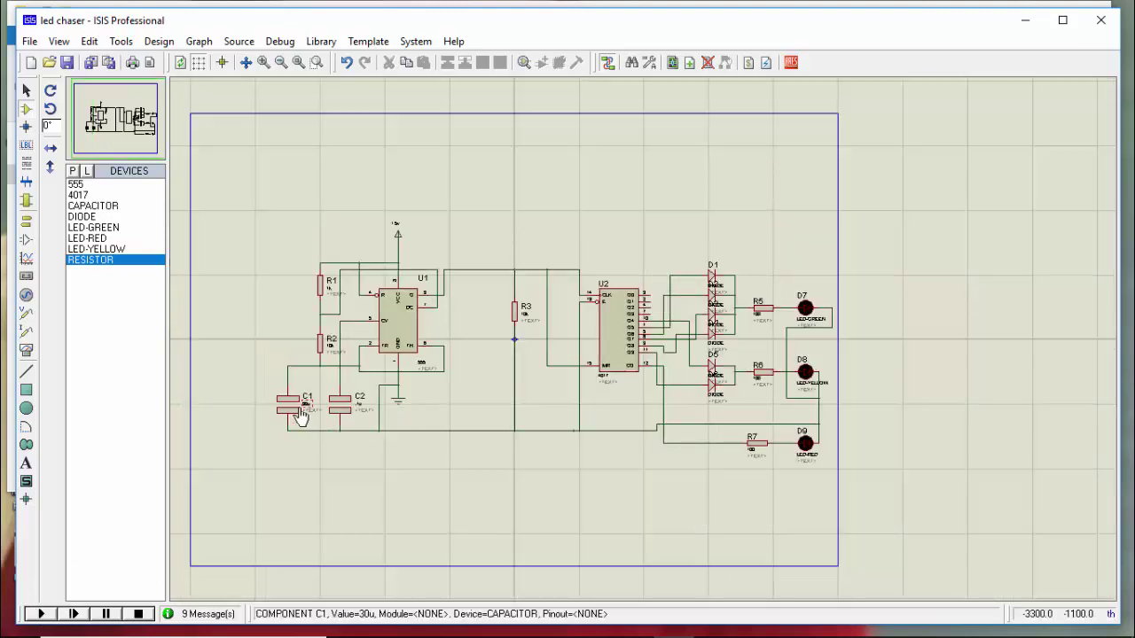
scroll(292, 434, "up", 3)
left_click(655, 342)
left_click(655, 342)
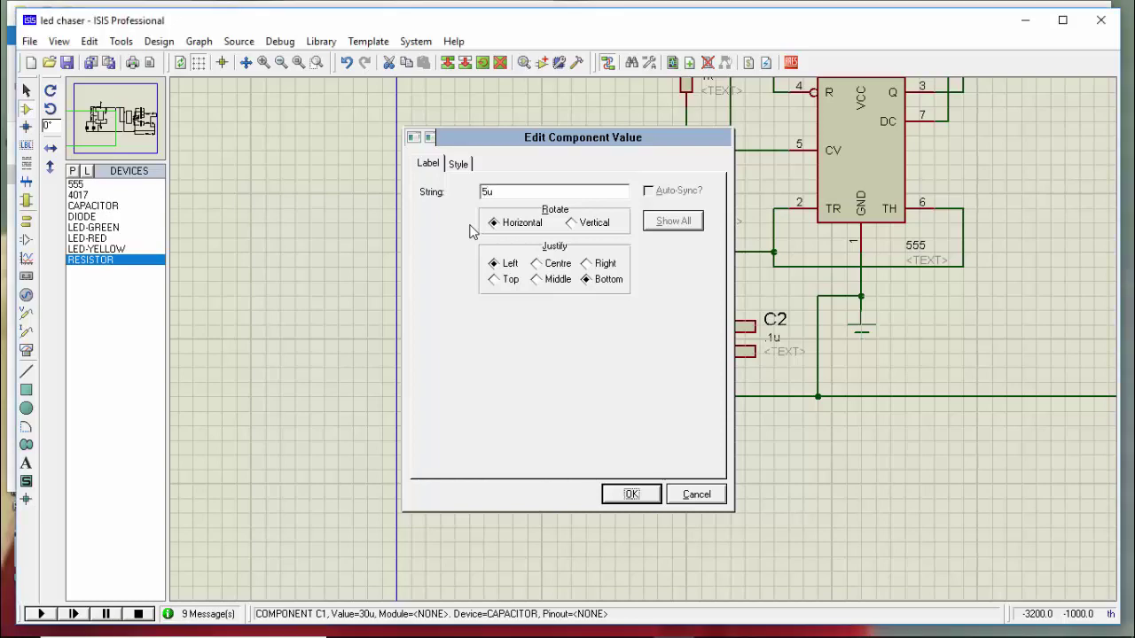
key("Return")
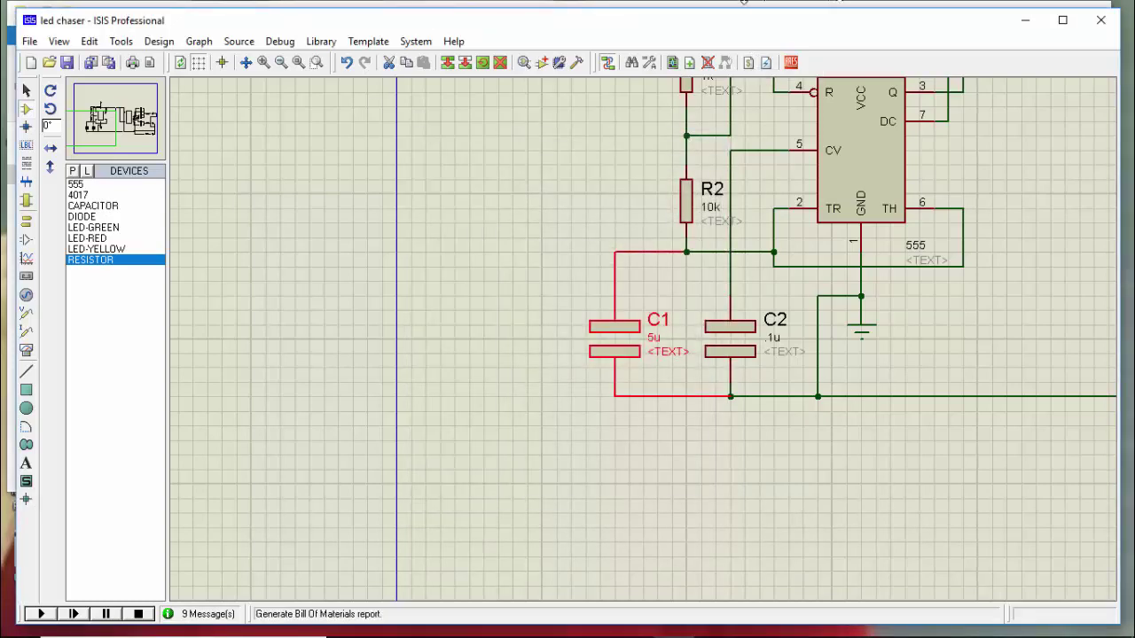
- Run the simulation with MR tied to the clock line, check the LEDs, and stop it
scroll(471, 286, "down", 2)
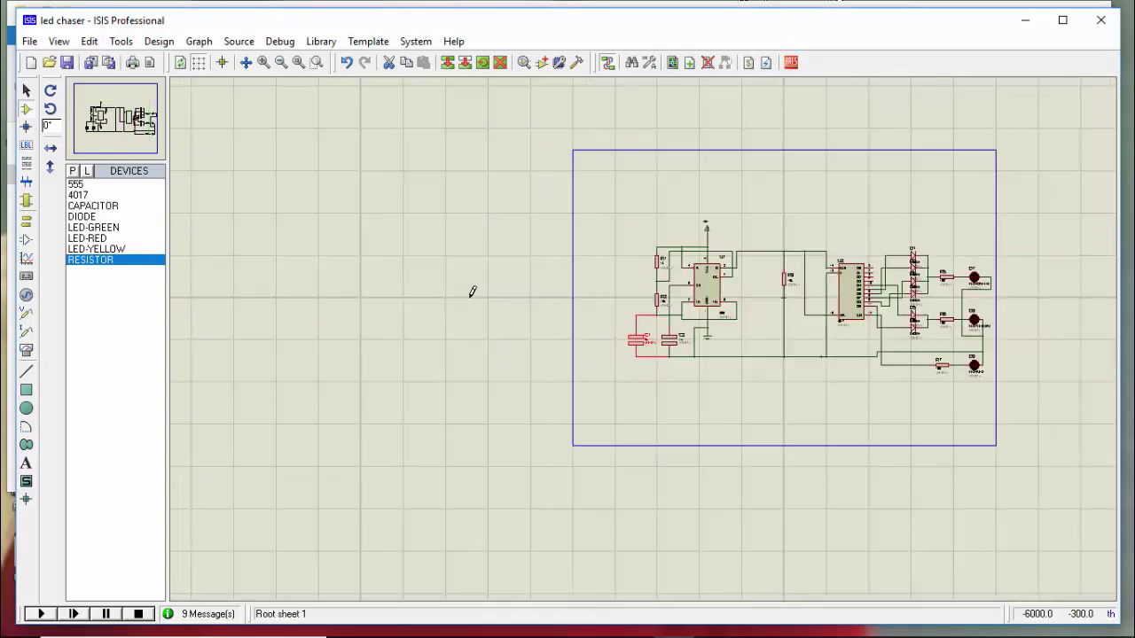
scroll(916, 315, "up", 1)
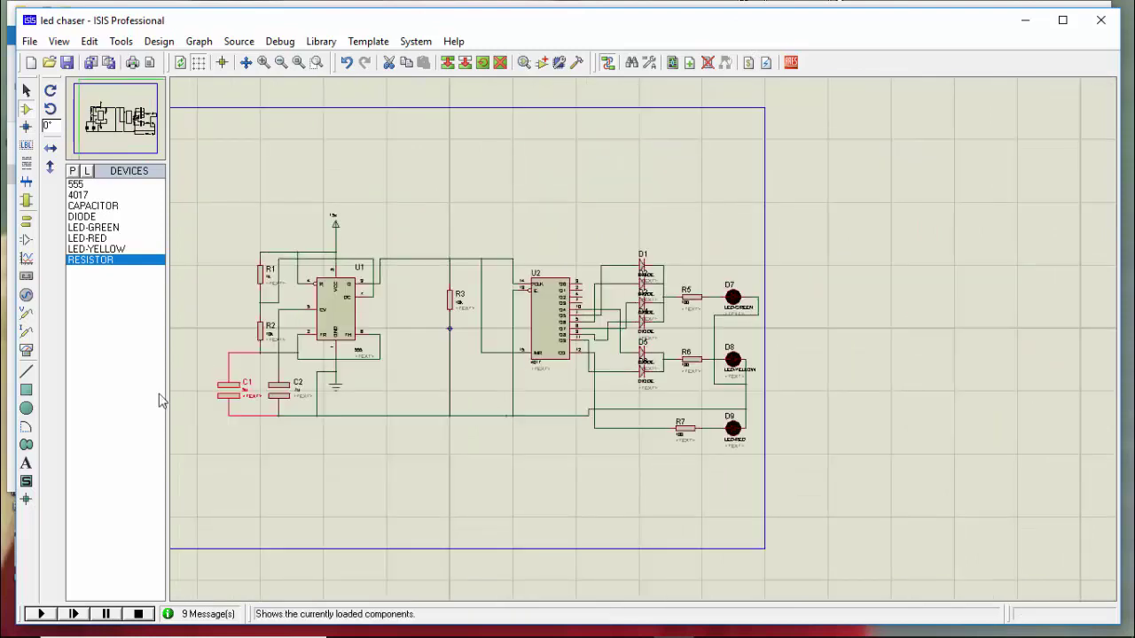
left_click(42, 614)
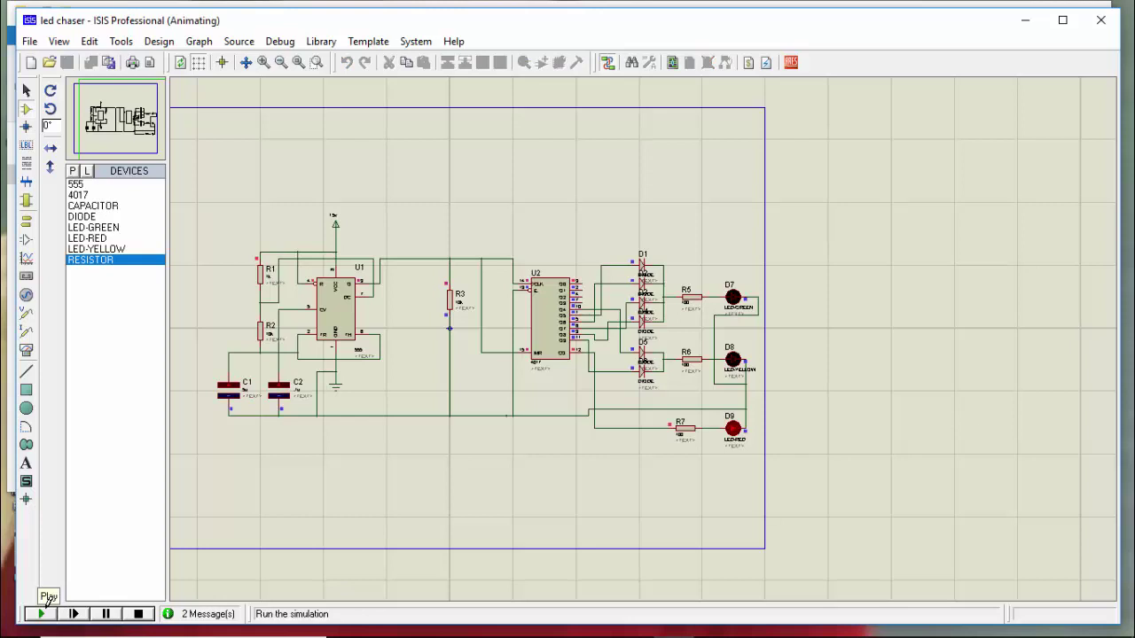
left_click(137, 615)
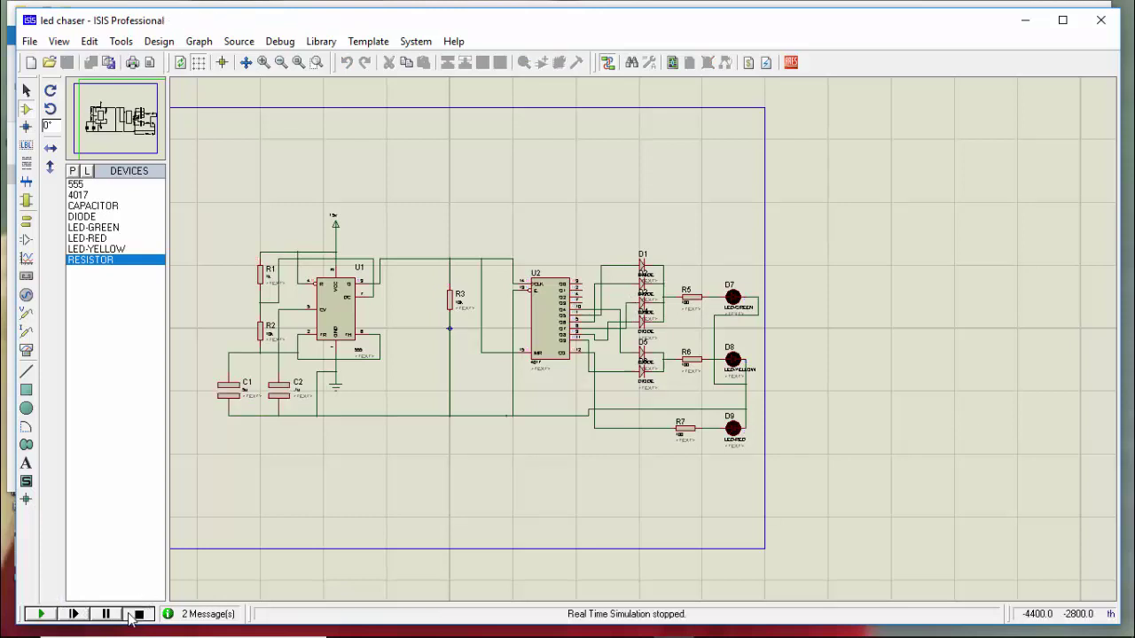
- Delete the wire between U2's MR pin 15 and the clock line, and wire pin 15 to the ground rail instead
scroll(487, 334, "up", 1)
right_click(647, 347)
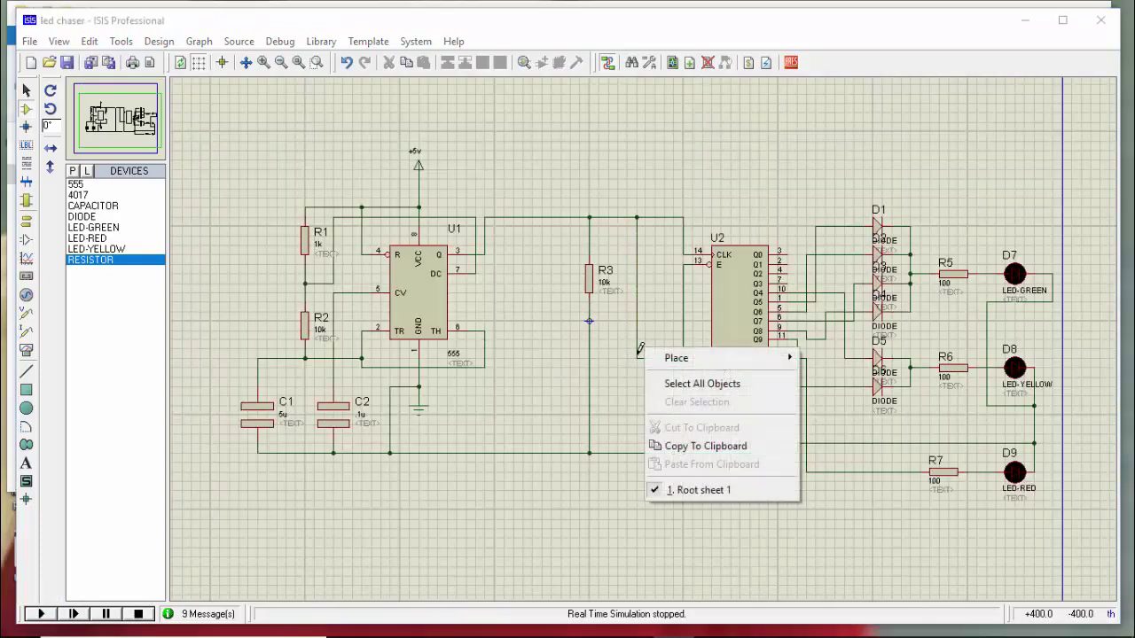
left_click(640, 348)
right_click(653, 357)
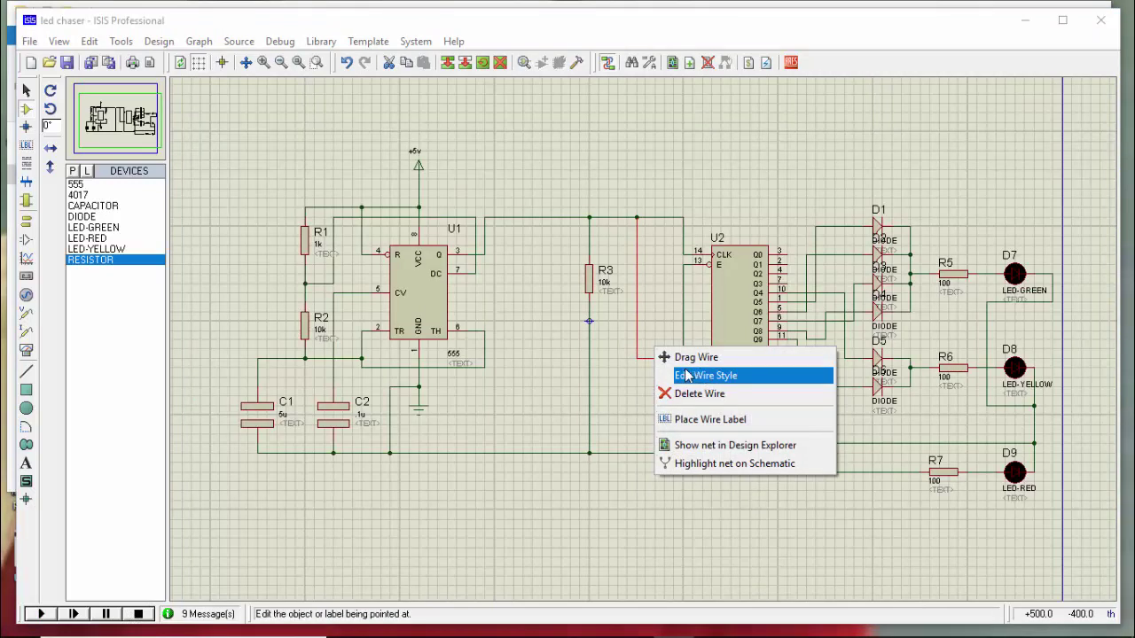
left_click(671, 393)
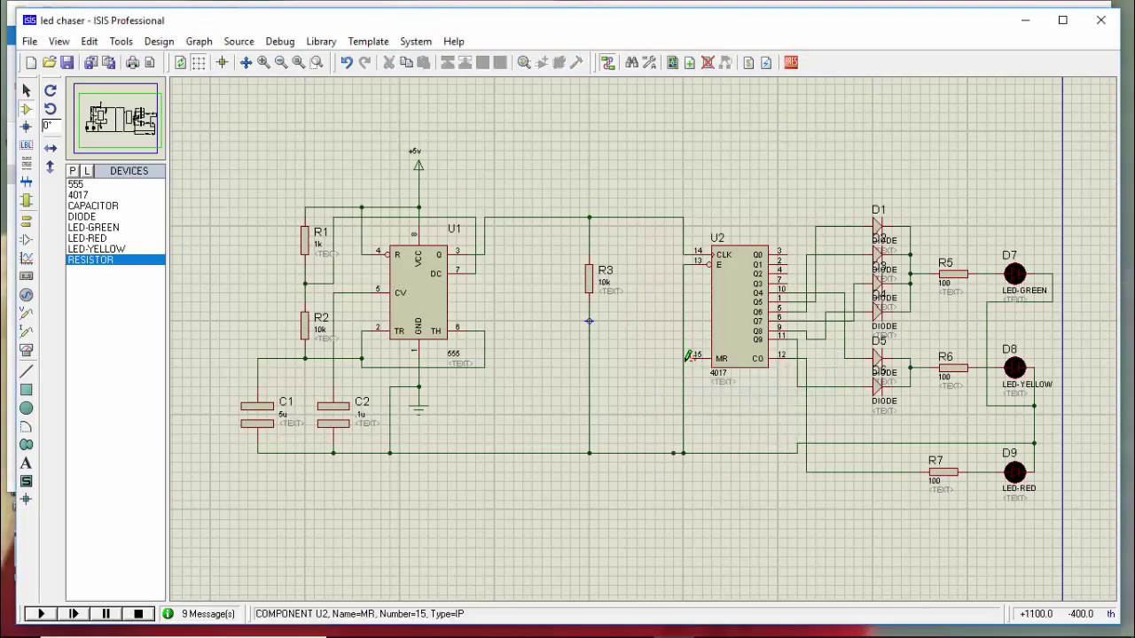
left_click(695, 357)
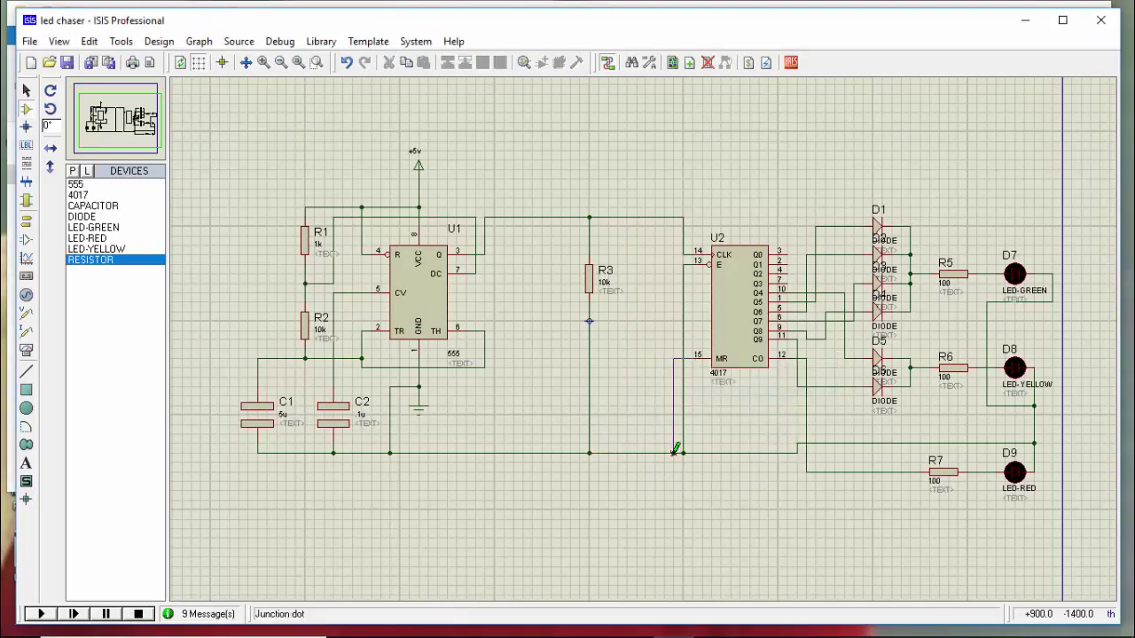
left_click(674, 453)
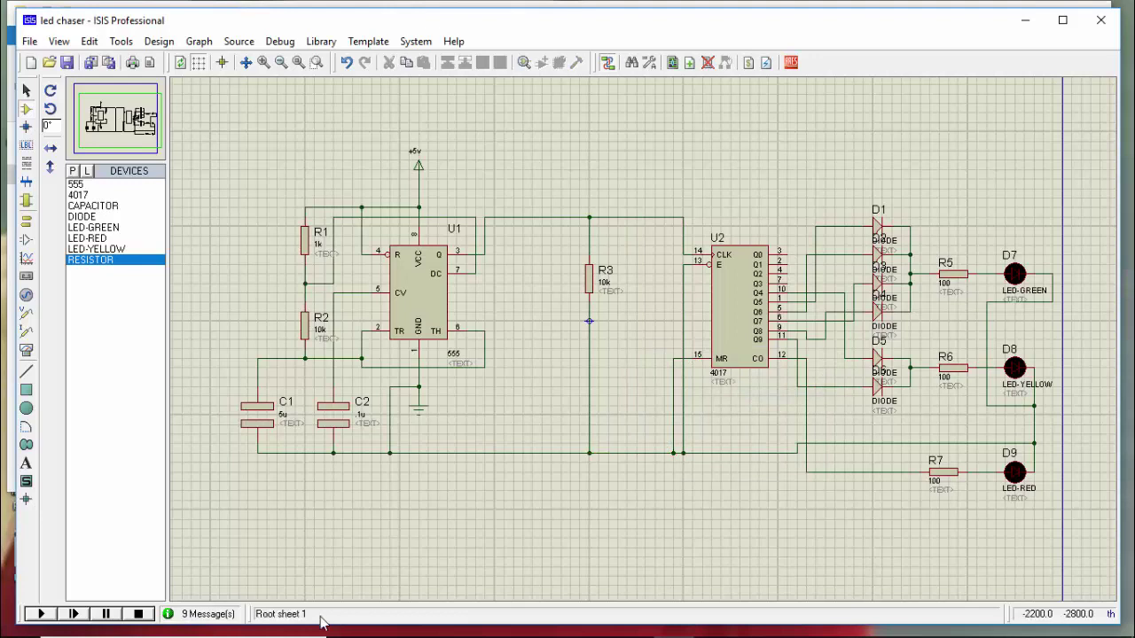
- Run the simulation with MR grounded, watch the switching speed of the three LEDs, and stop it
left_click(43, 616)
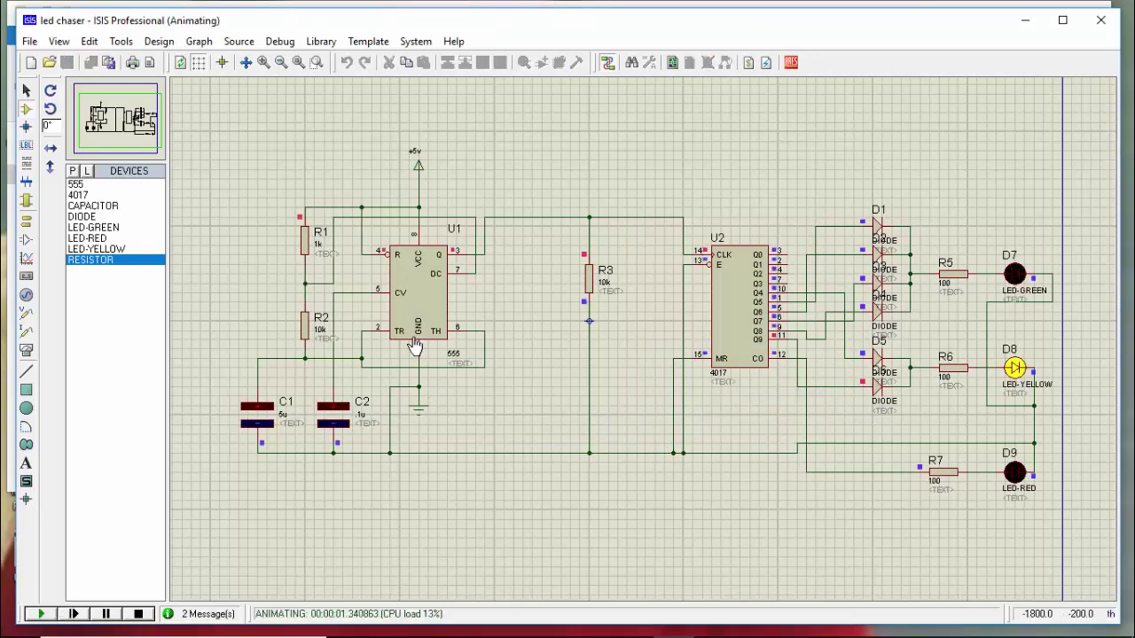
key("F7")
key("F6")
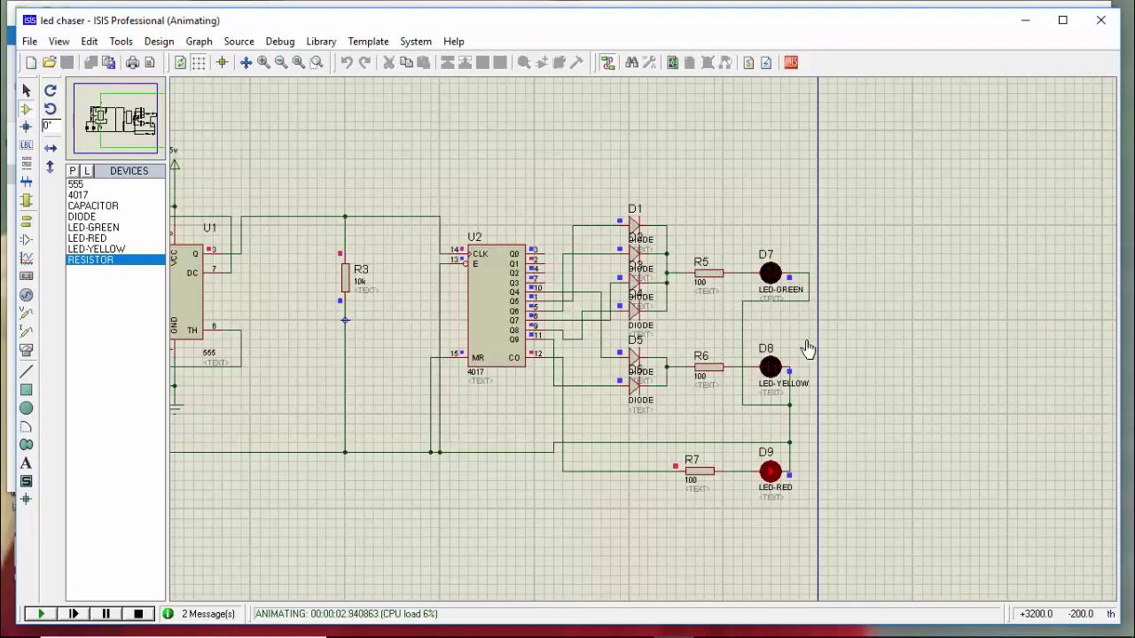
key("F7")
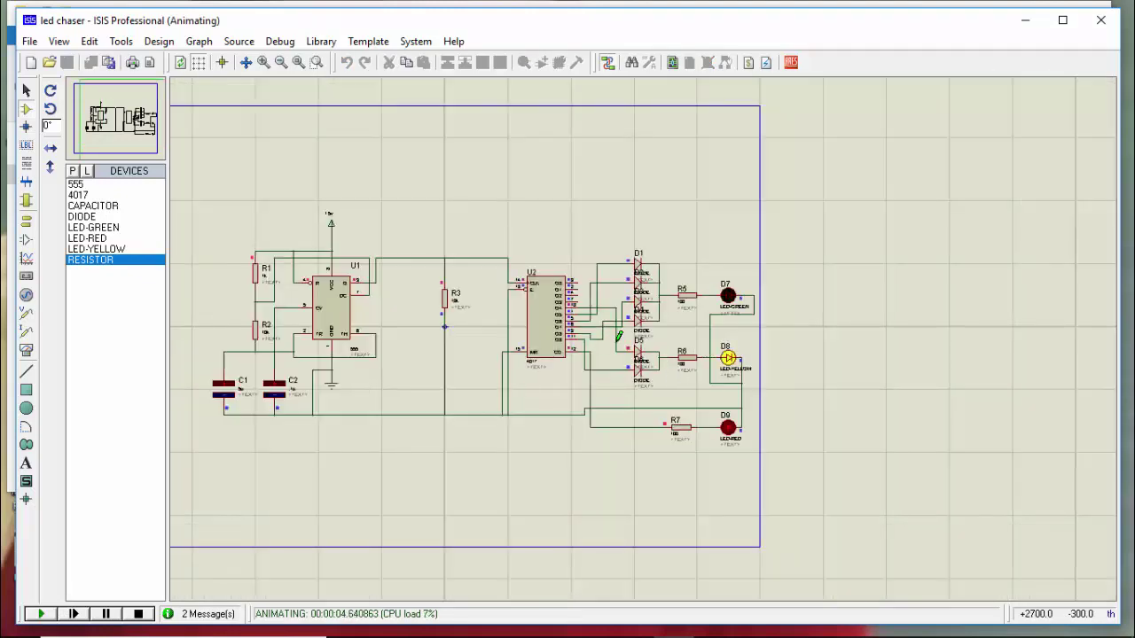
key("F7")
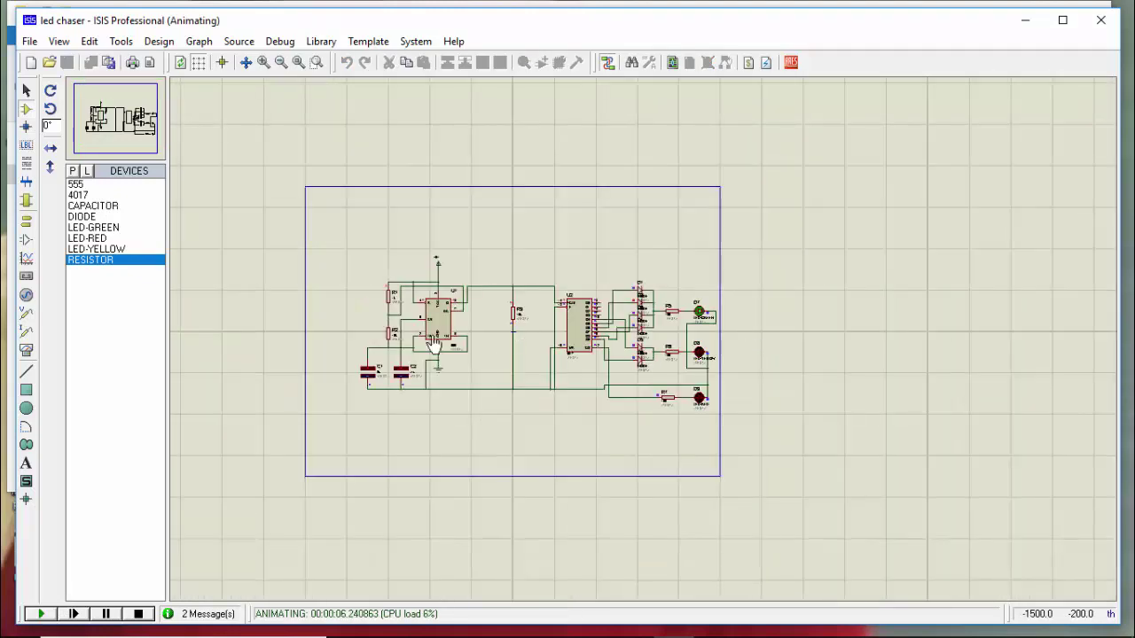
key("F6")
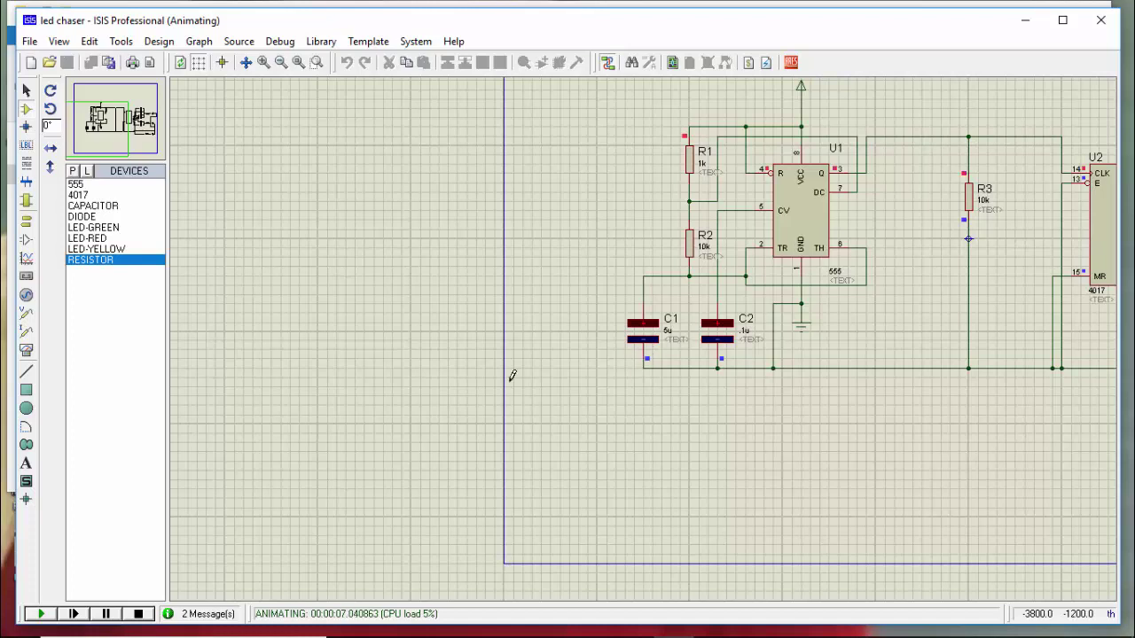
left_click(138, 614)
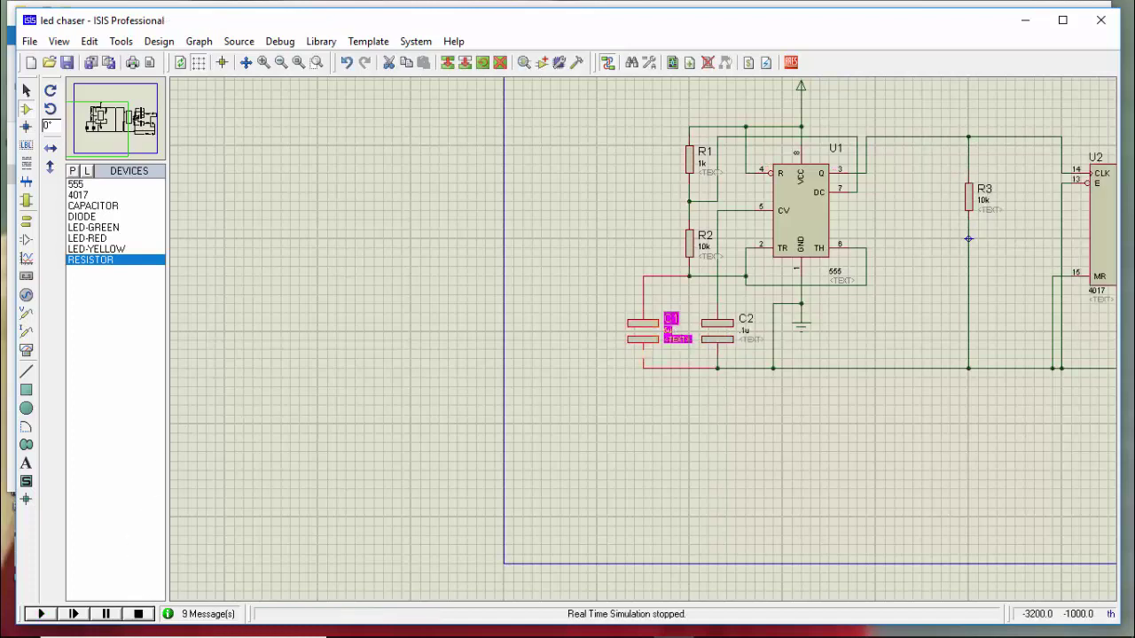
- Set the value of capacitor C1 to 40u
double_click(670, 337)
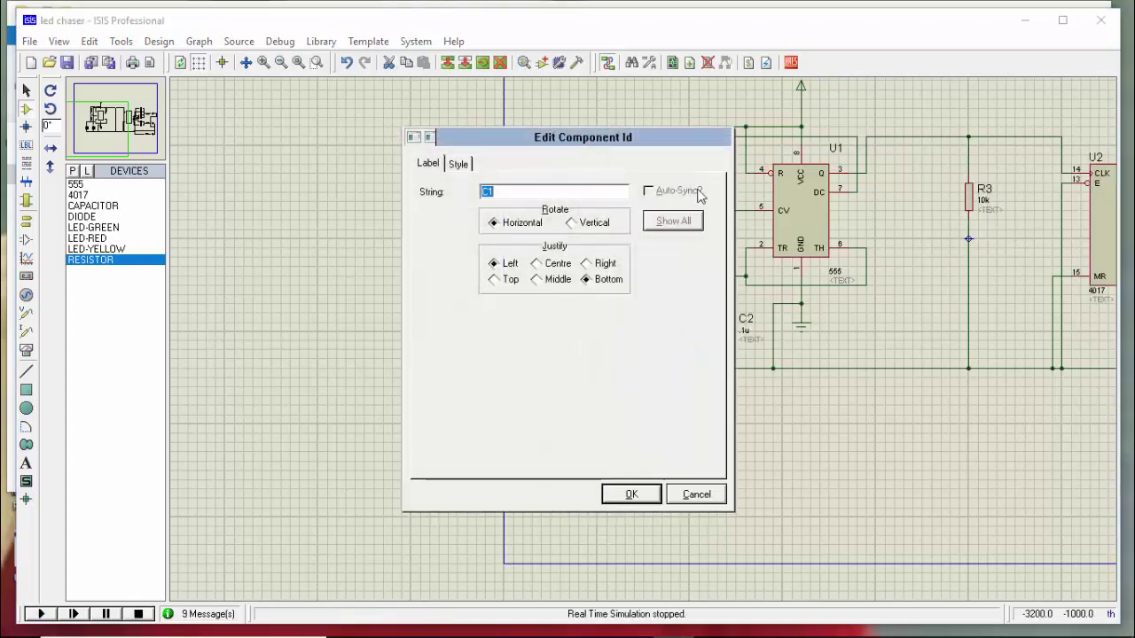
left_click(696, 494)
double_click(667, 331)
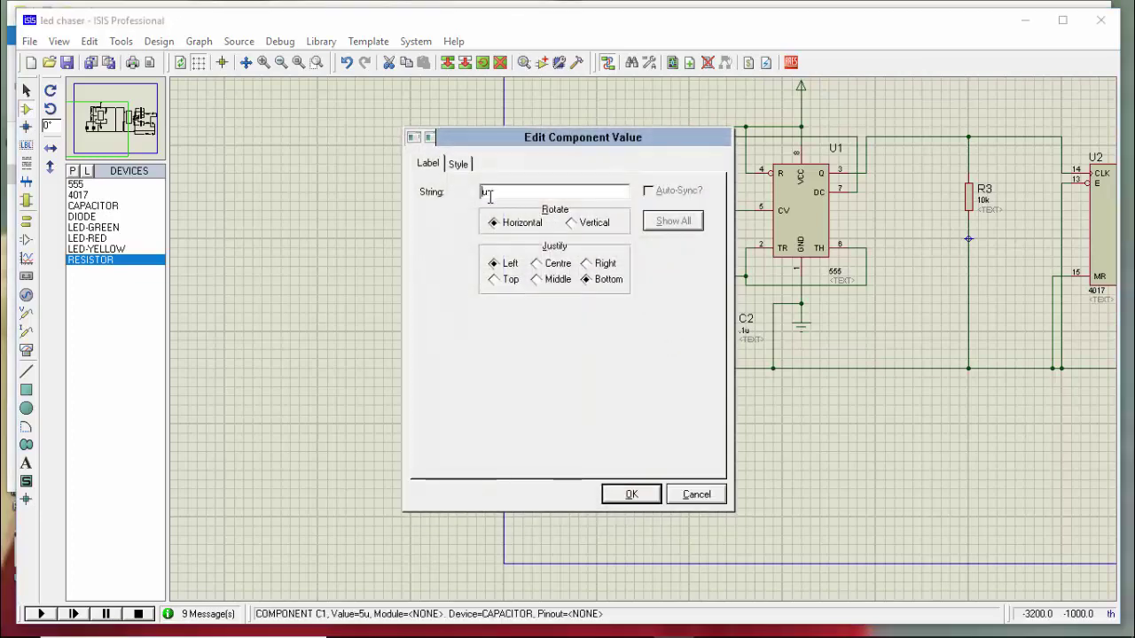
type("40")
key("Return")
- Run the simulation and examine the sequence of the green, yellow and red LEDs and the 4017 outputs up close
scroll(489, 196, "down", 2)
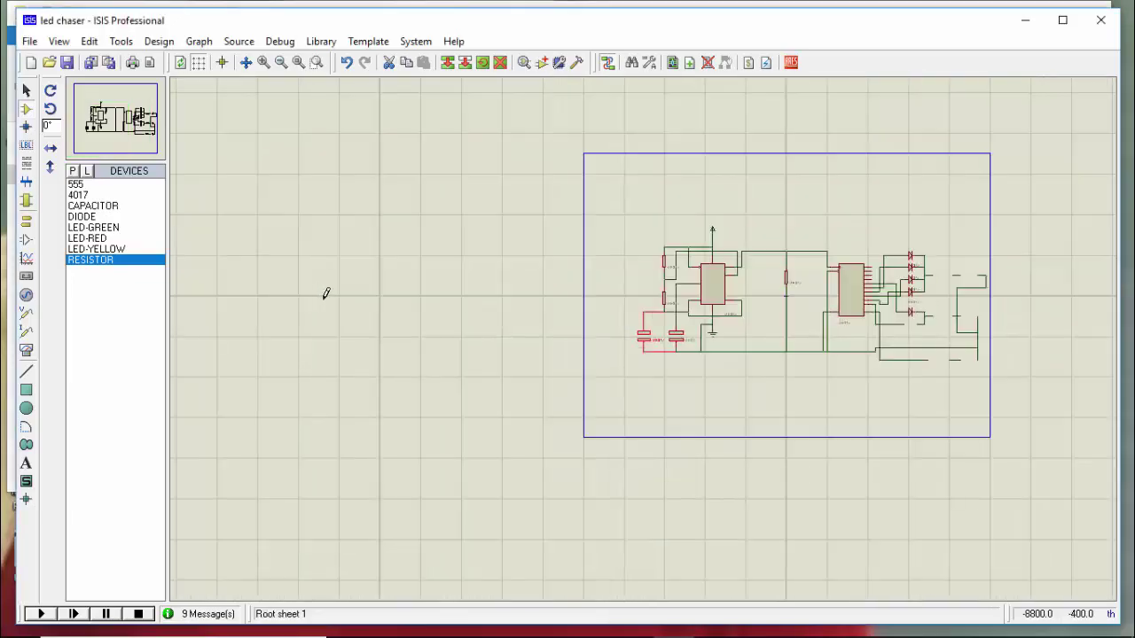
scroll(325, 292, "down", 1)
scroll(452, 272, "up", 1)
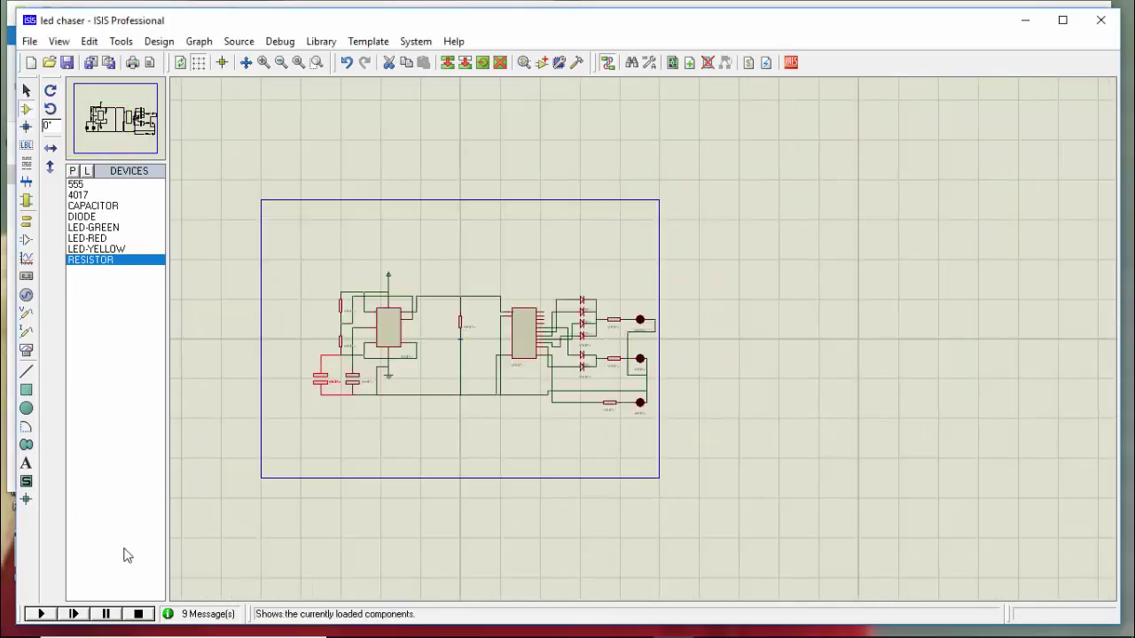
left_click(41, 613)
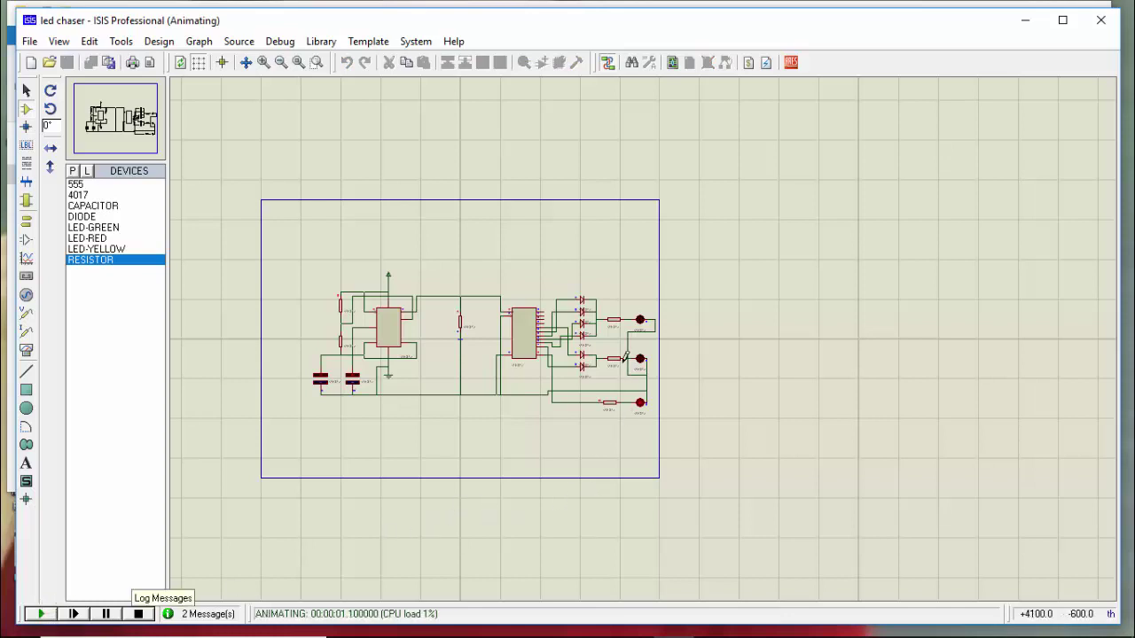
scroll(507, 350, "up", 1)
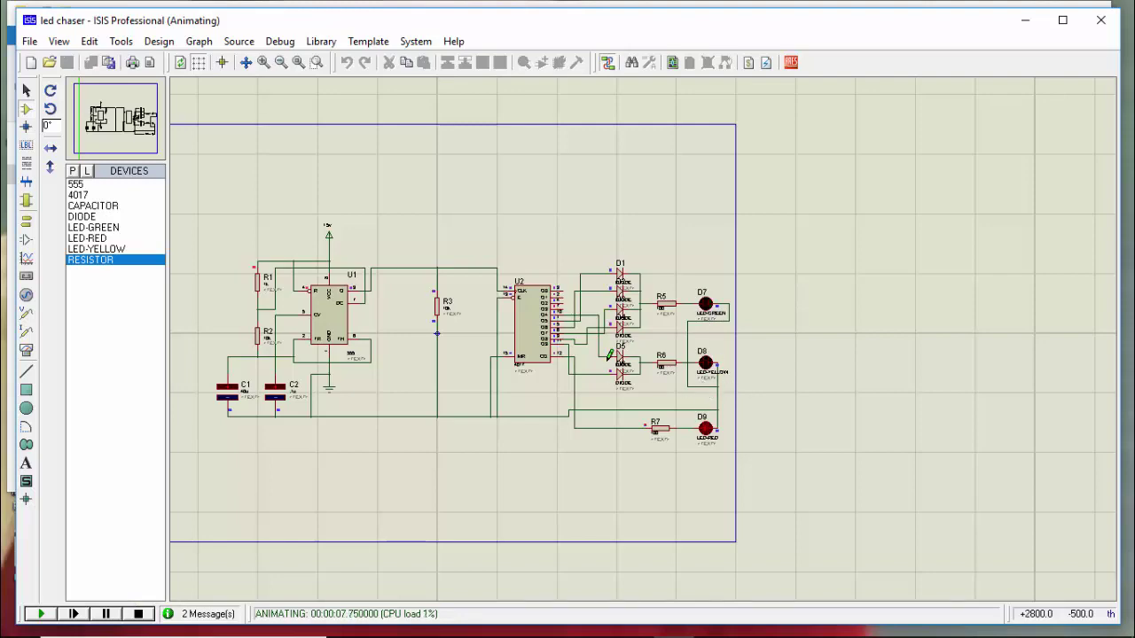
scroll(706, 364, "up", 2)
scroll(862, 340, "up", 1)
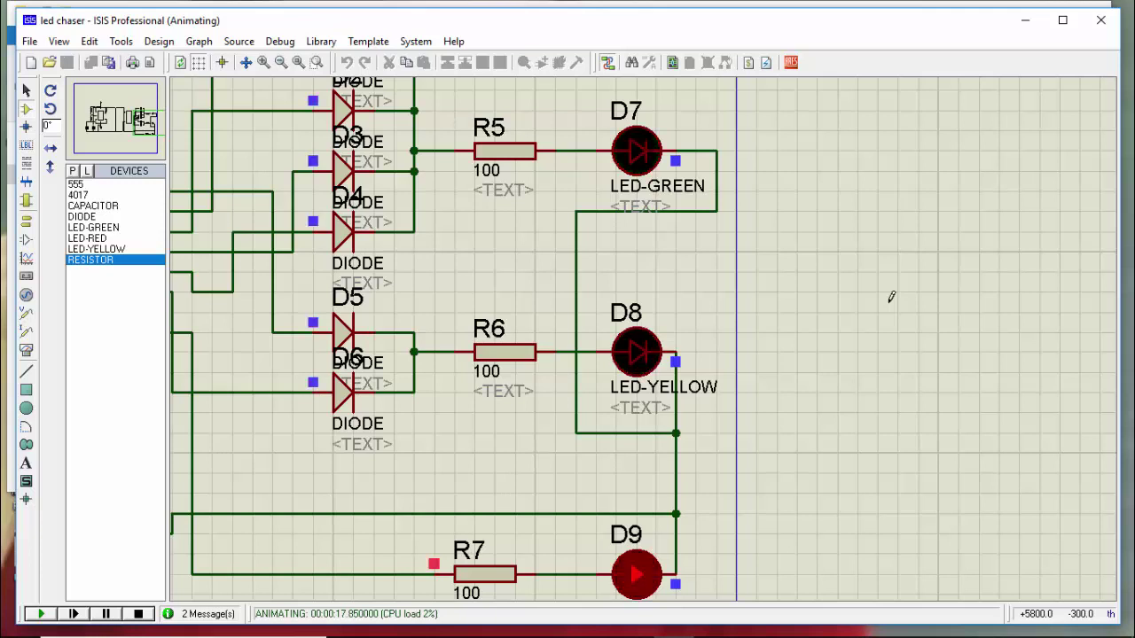
scroll(797, 382, "down", 1)
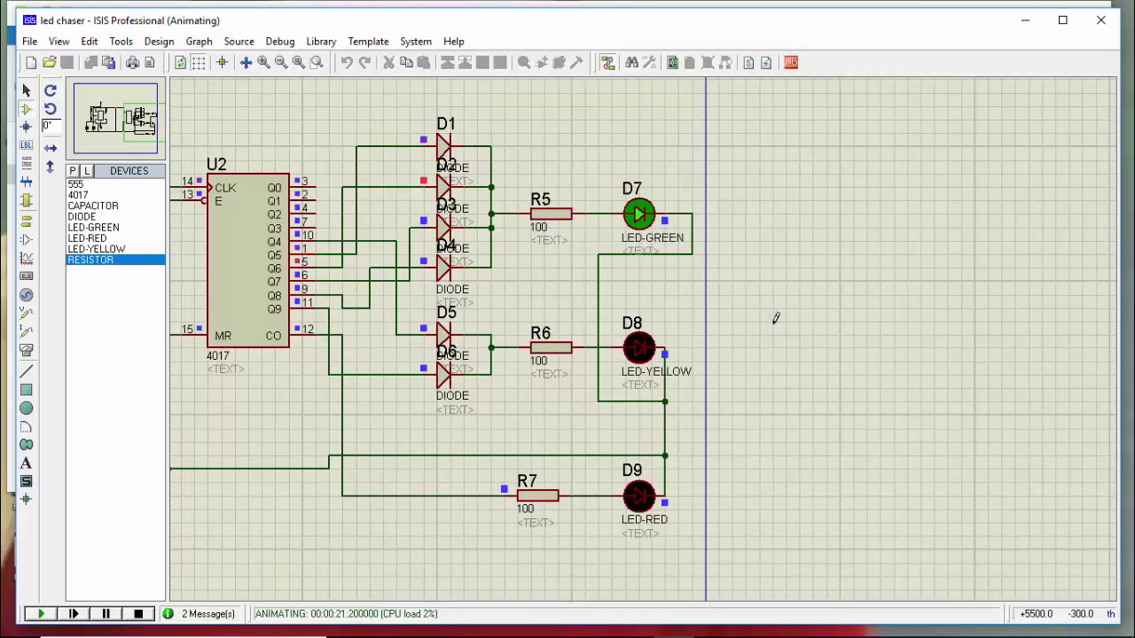
scroll(778, 320, "down", 1)
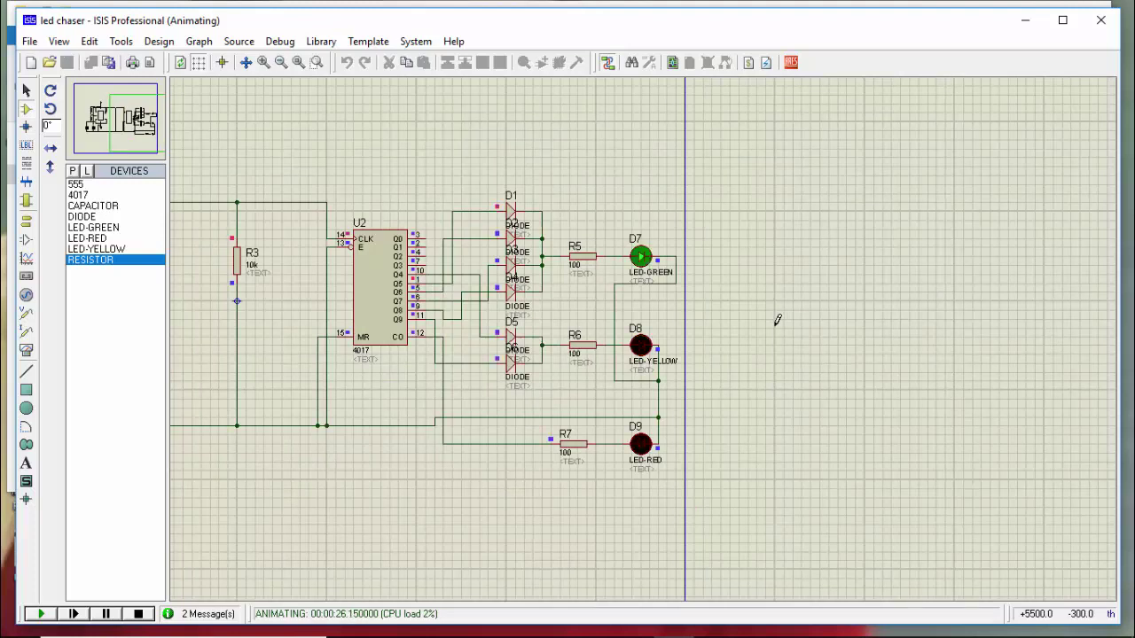
- Review the 555 timer section and the whole running circuit, then switch to the reference circuit diagram in Microsoft Office Picture Manager
scroll(778, 320, "down", 1)
scroll(777, 320, "down", 1)
scroll(393, 334, "up", 1)
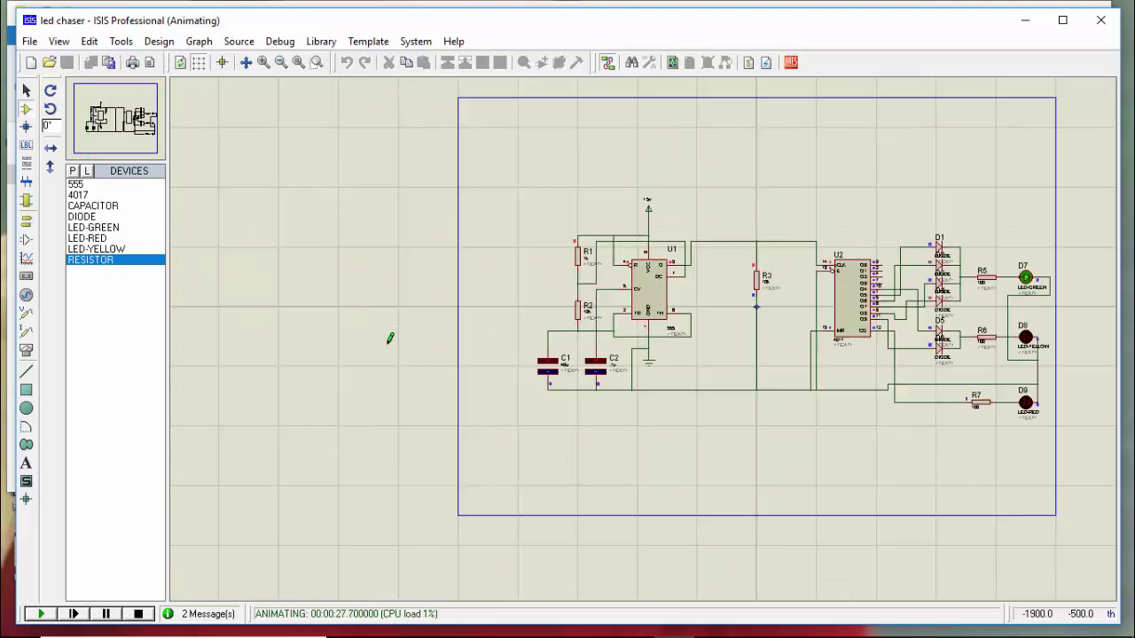
scroll(657, 337, "up", 2)
scroll(600, 368, "down", 1)
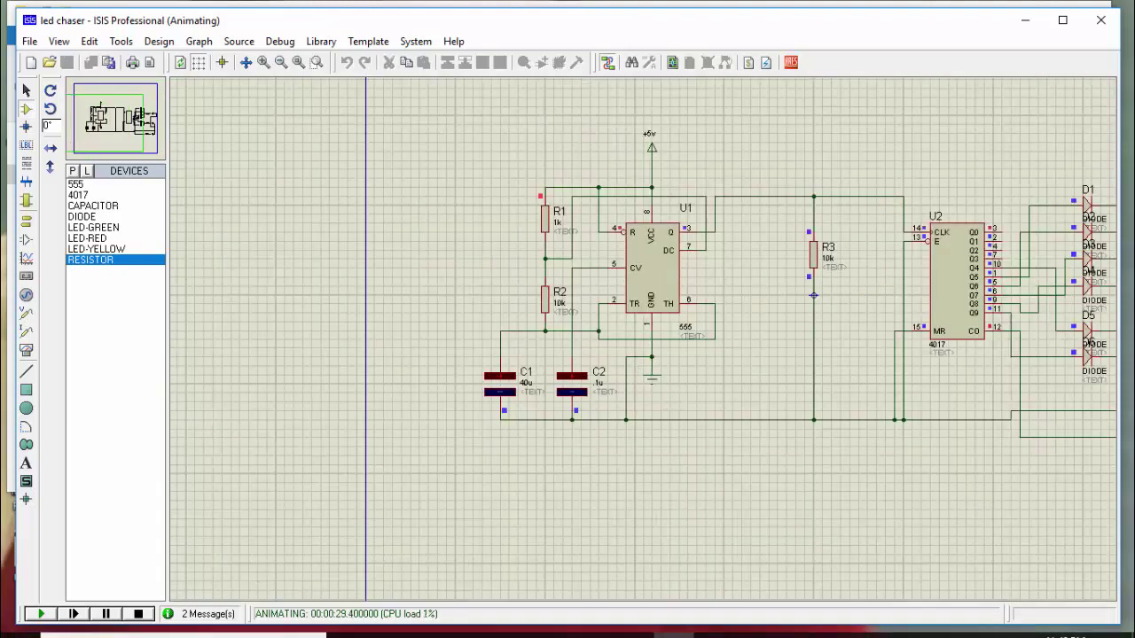
scroll(386, 371, "down", 1)
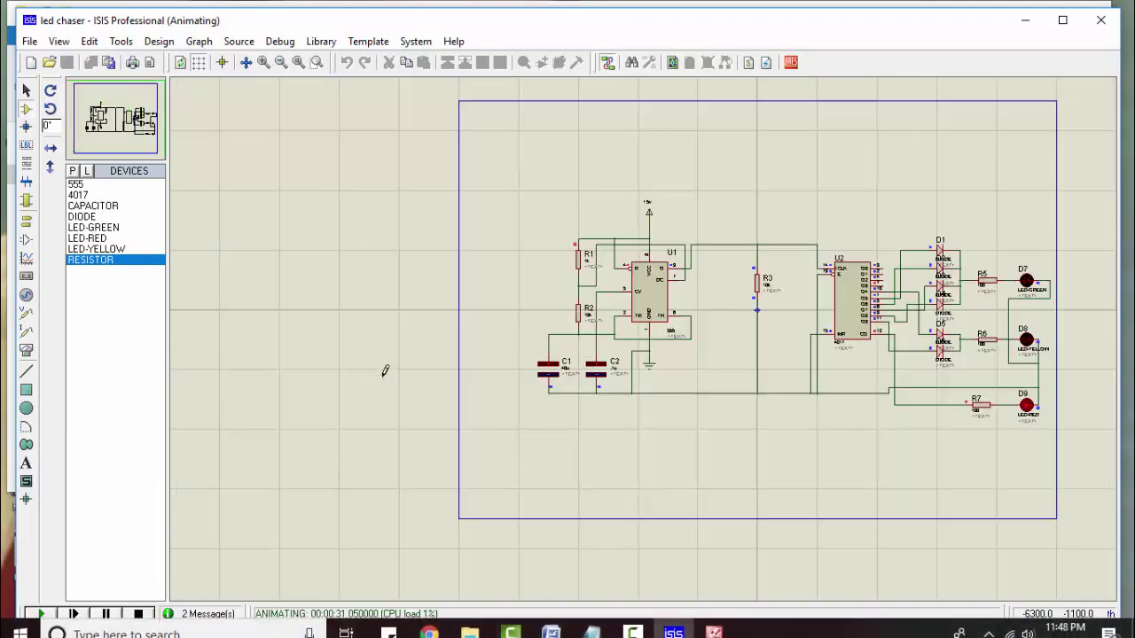
scroll(388, 374, "down", 1)
scroll(843, 365, "up", 1)
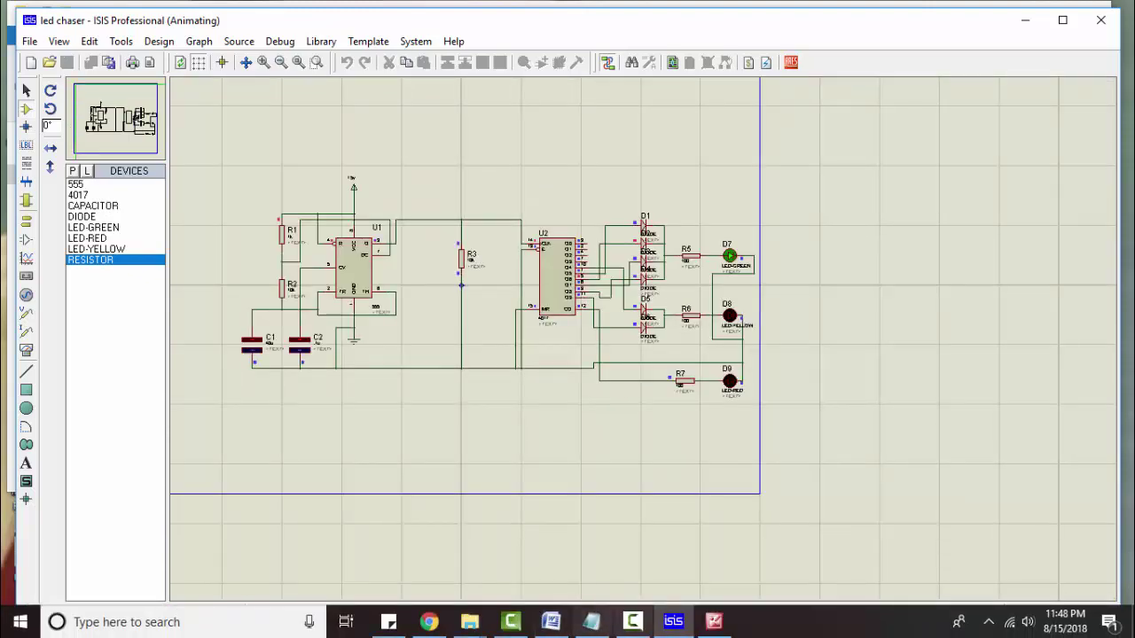
left_click(713, 621)
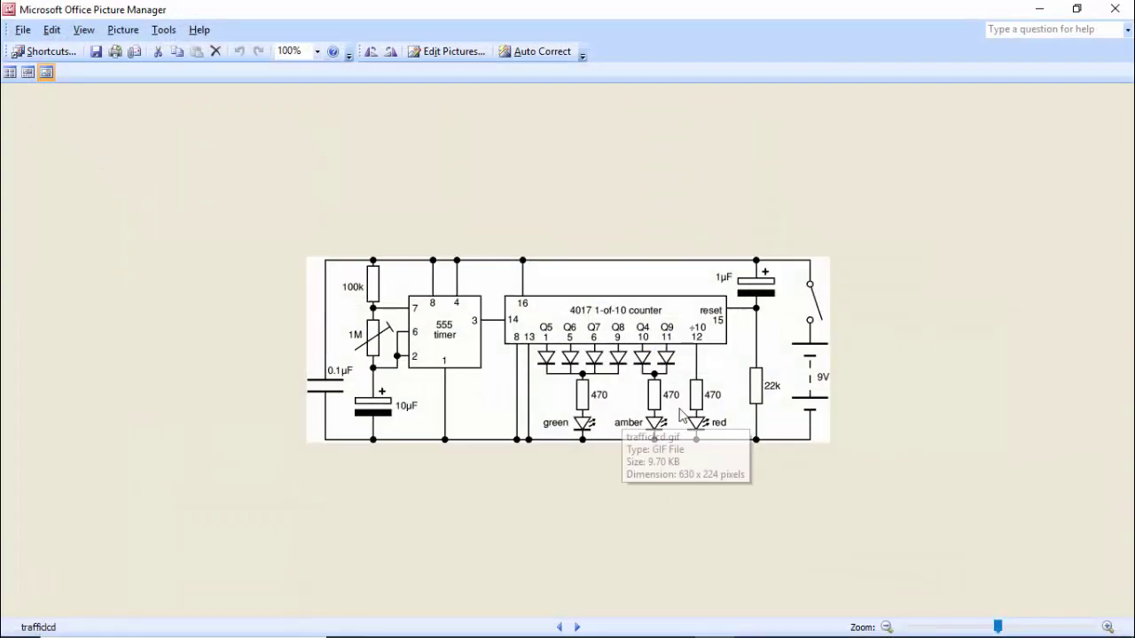